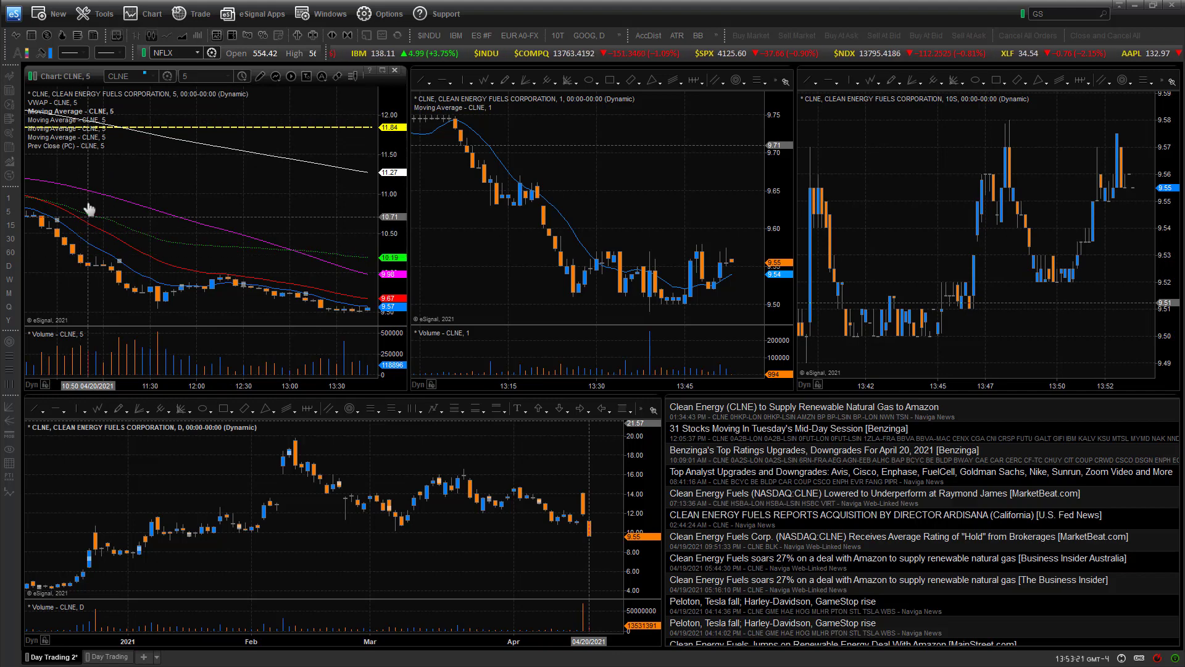
# - Examine the blue moving average's settings on the 5-minute chart, including its line style, thickness, plot type and colour options
pyautogui.click(61, 116)
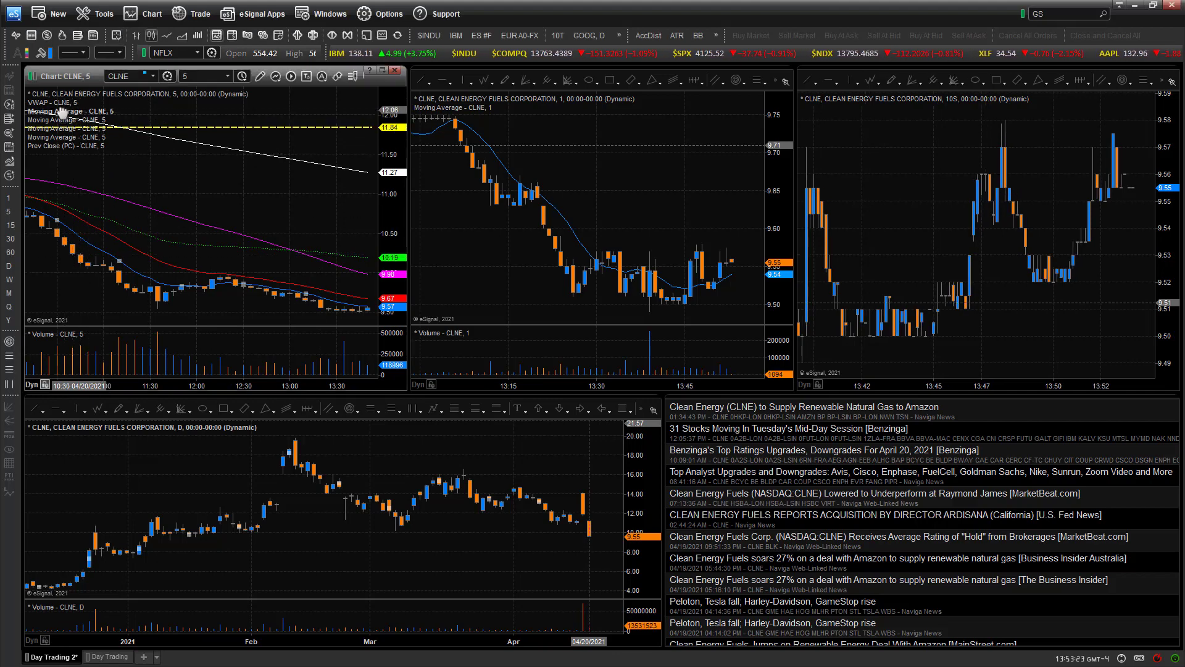
pyautogui.rightClick(65, 117)
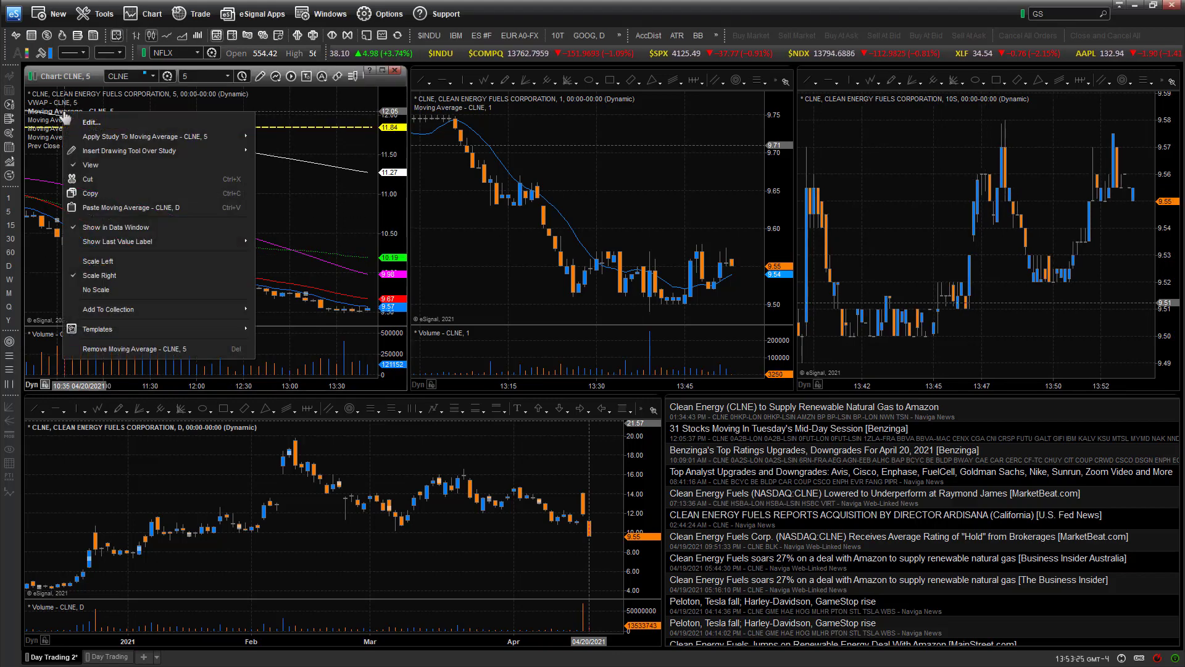
pyautogui.click(93, 124)
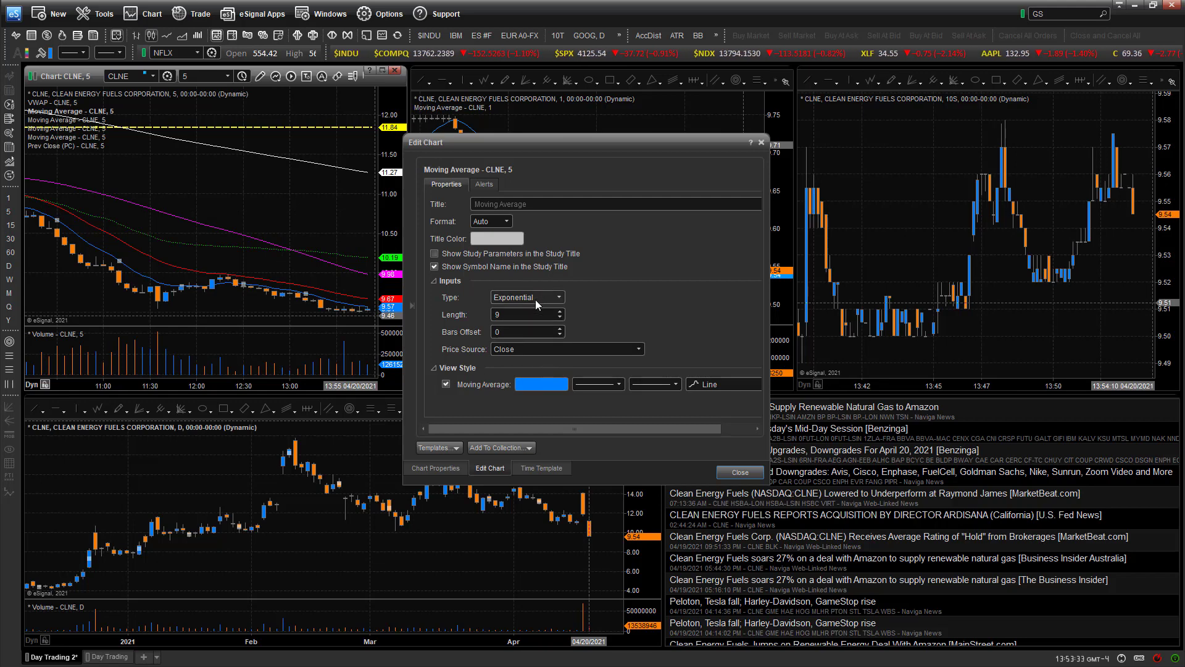
pyautogui.click(606, 387)
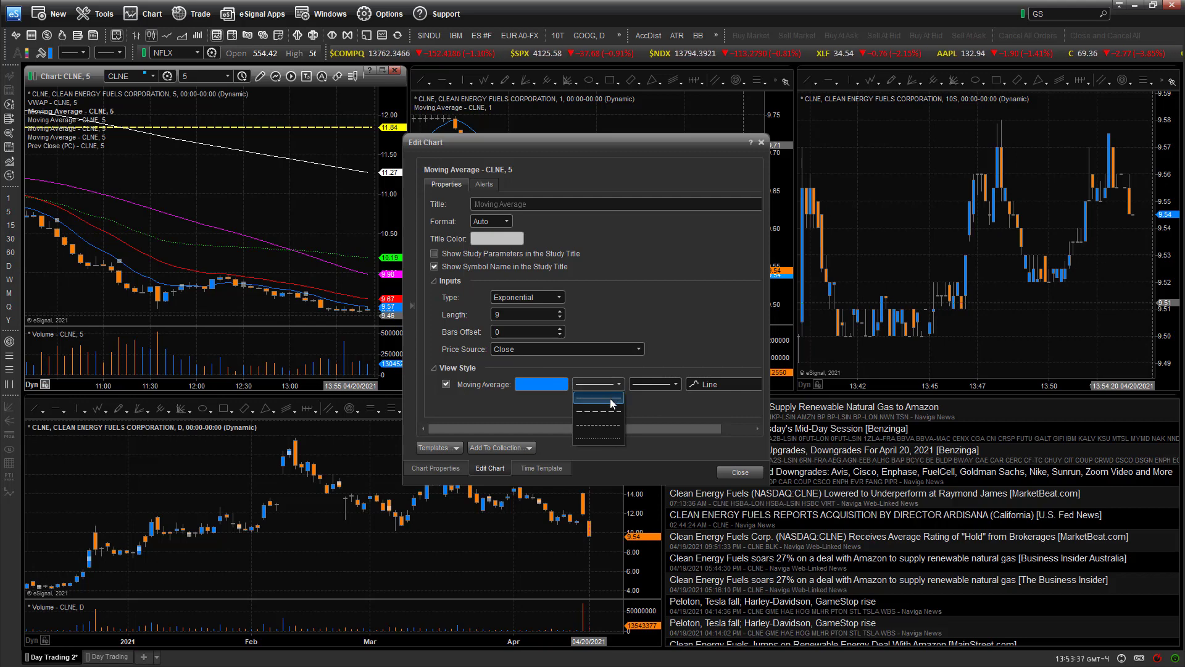
pyautogui.click(648, 405)
pyautogui.click(650, 387)
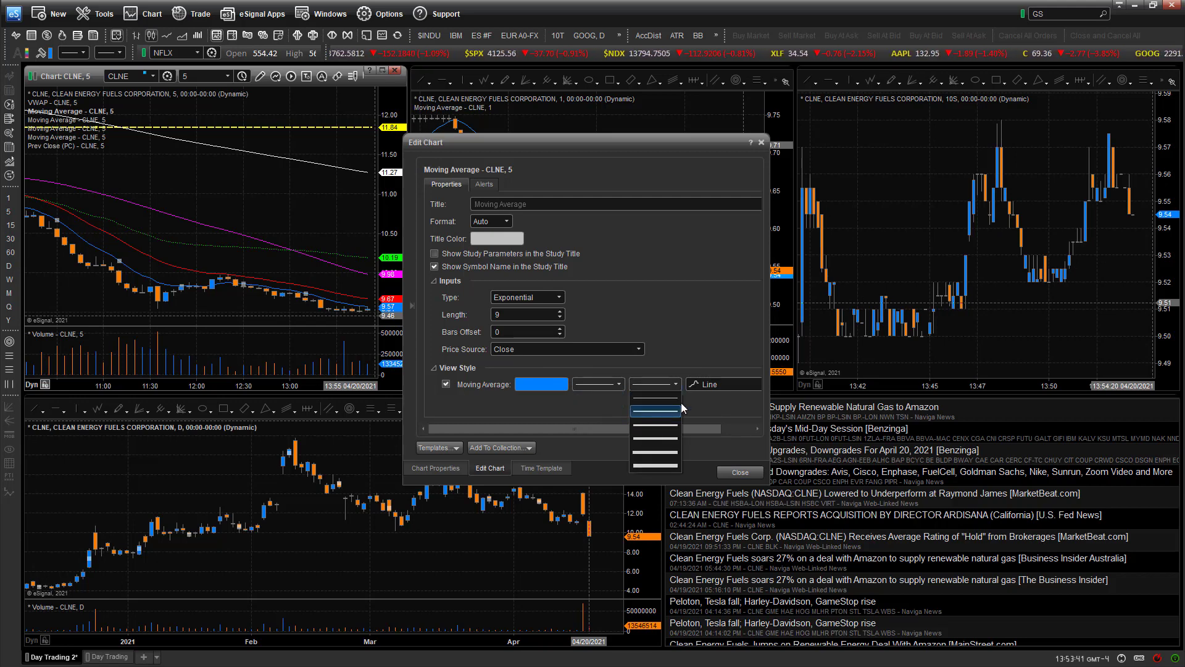
pyautogui.click(705, 401)
pyautogui.click(706, 387)
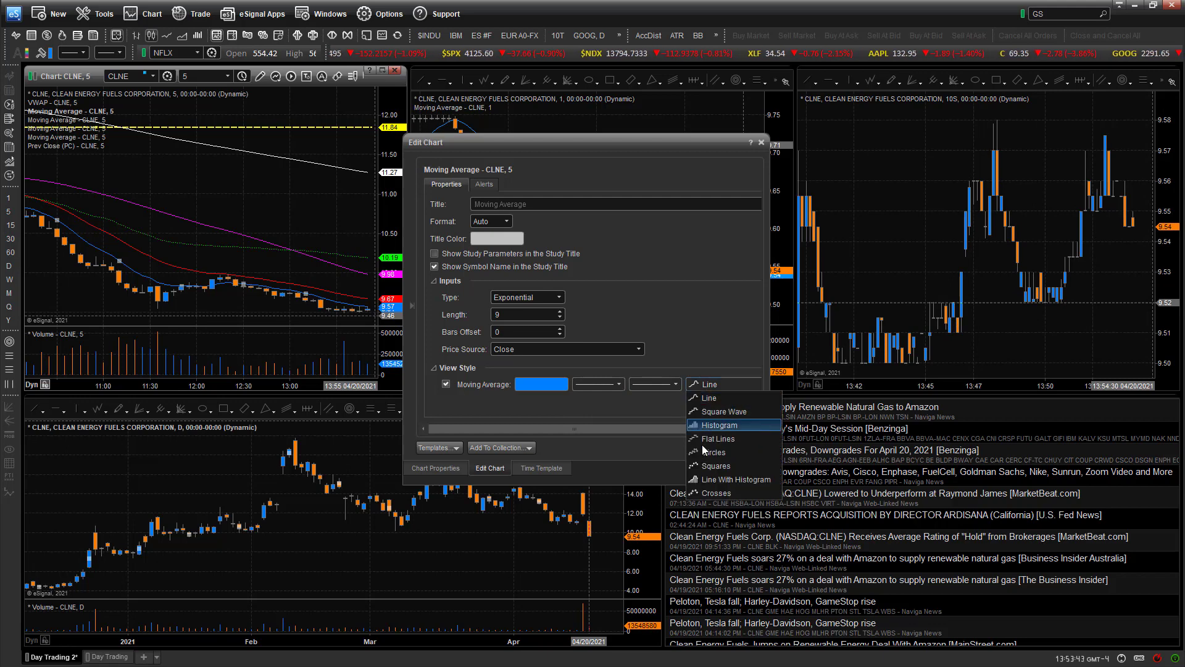
pyautogui.click(717, 355)
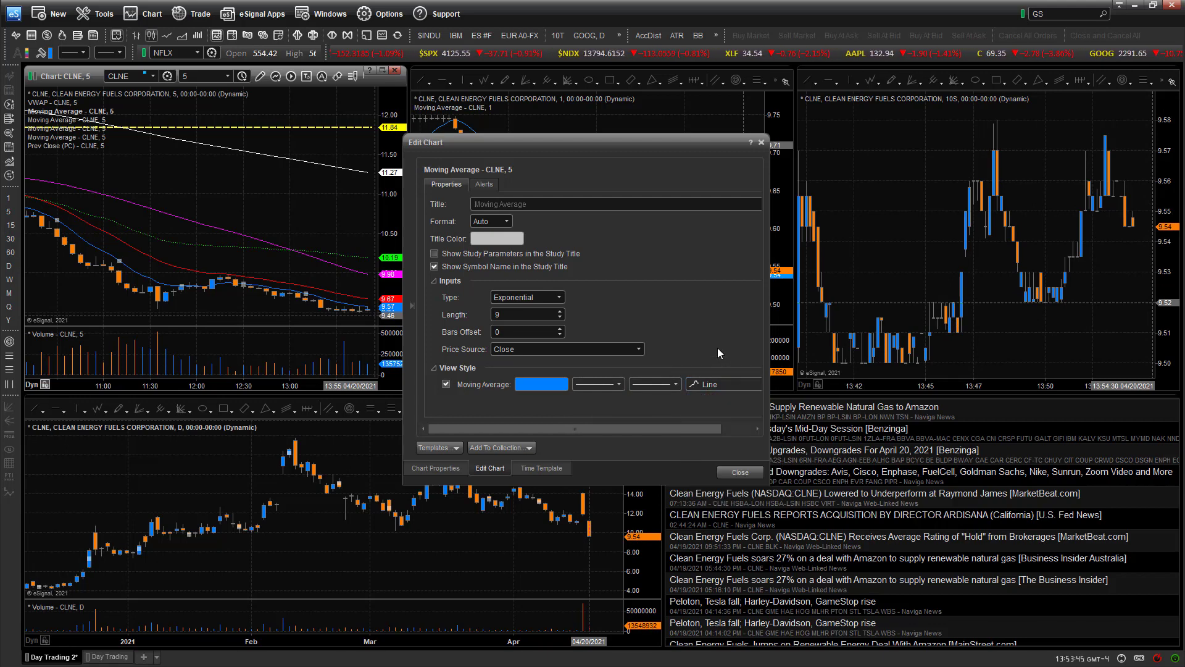
pyautogui.click(546, 387)
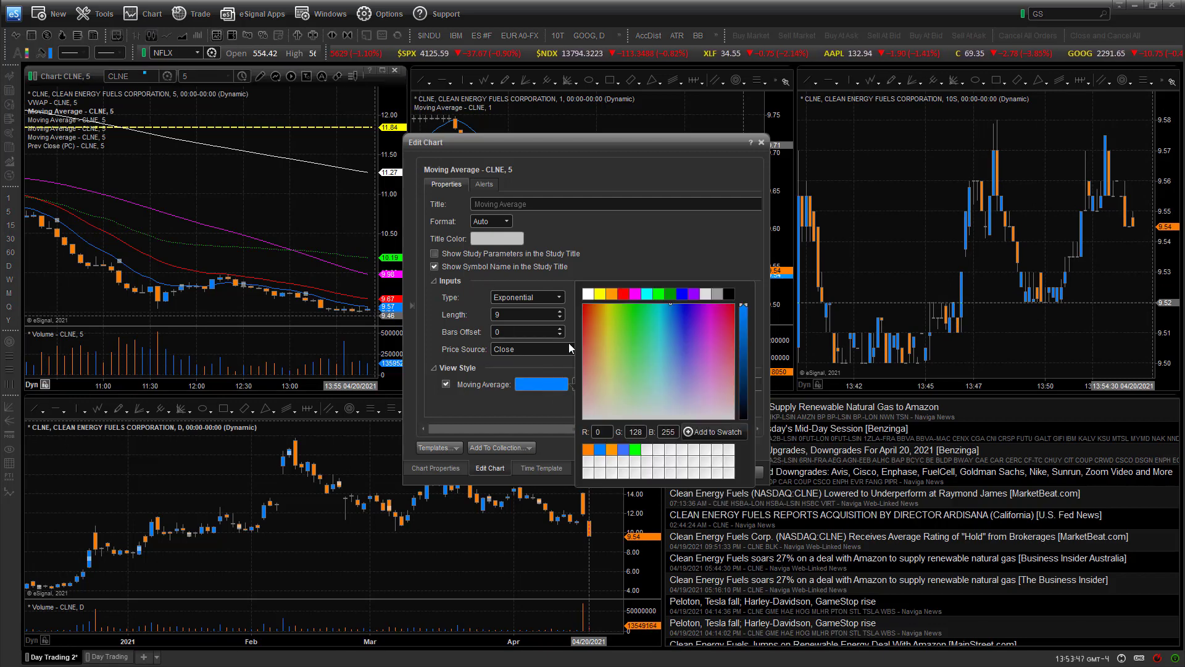
pyautogui.click(531, 401)
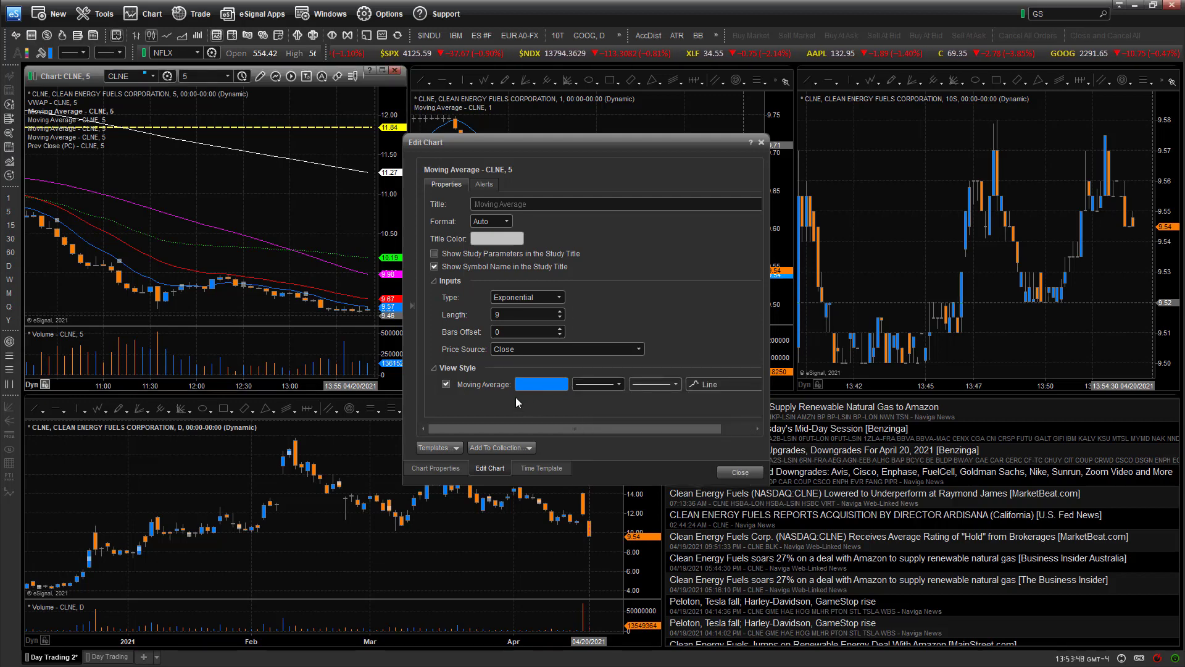
pyautogui.click(732, 473)
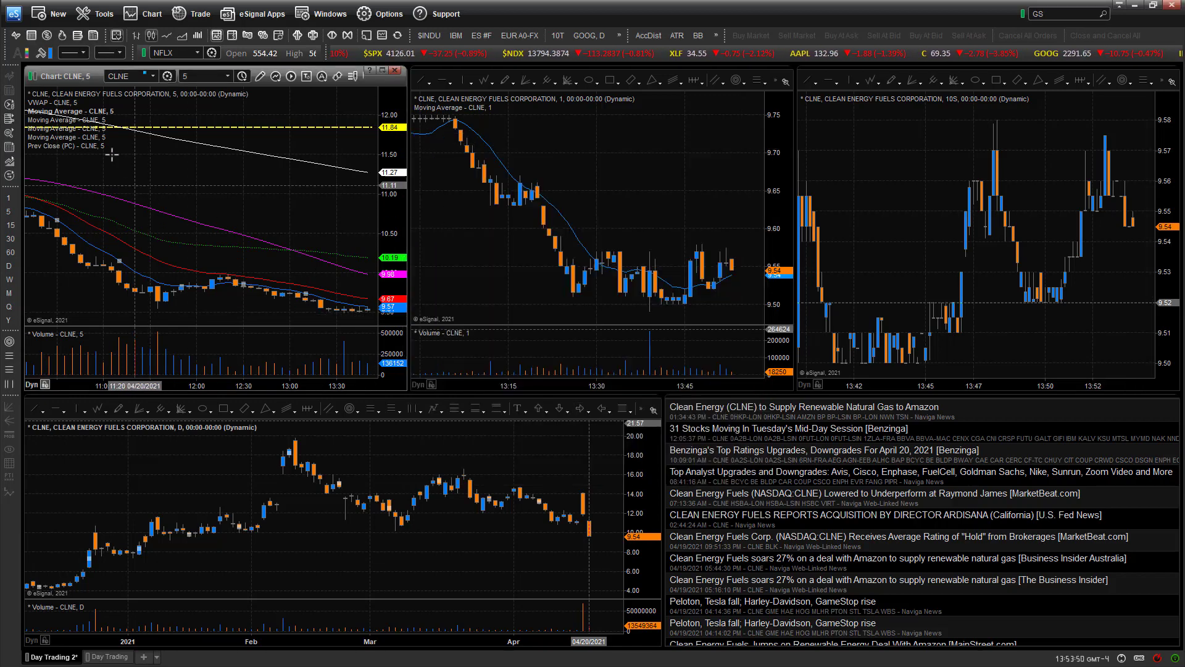
# - Review the input and view style settings of the white moving average on the 5-minute chart
pyautogui.rightClick(52, 128)
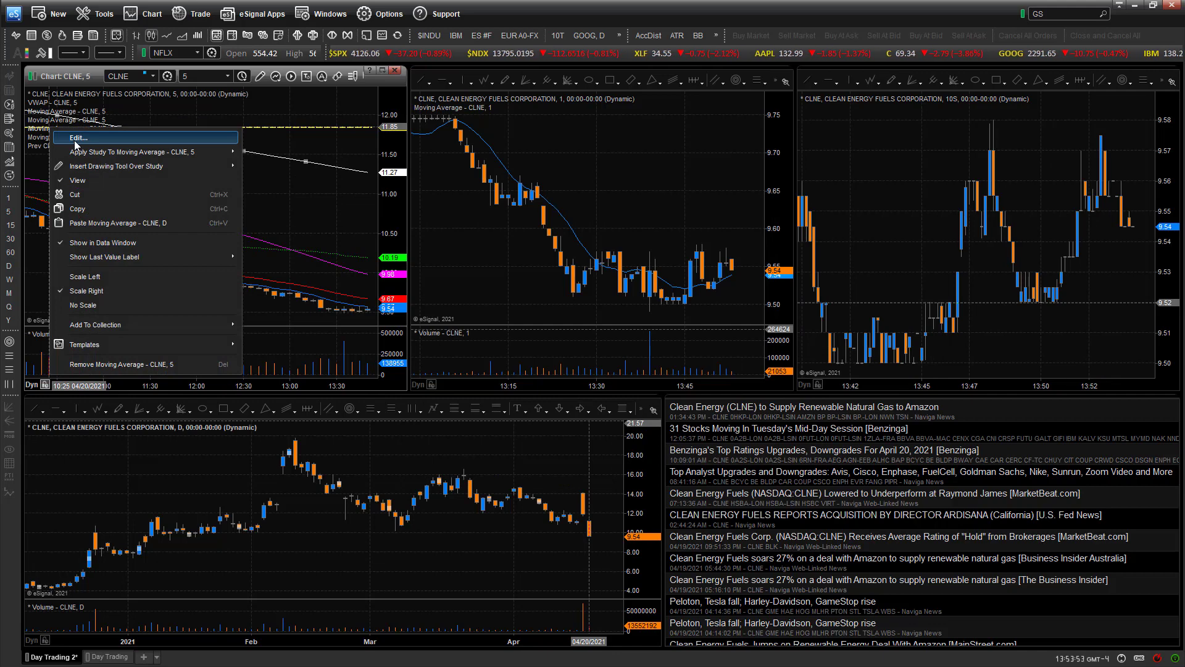
pyautogui.click(76, 138)
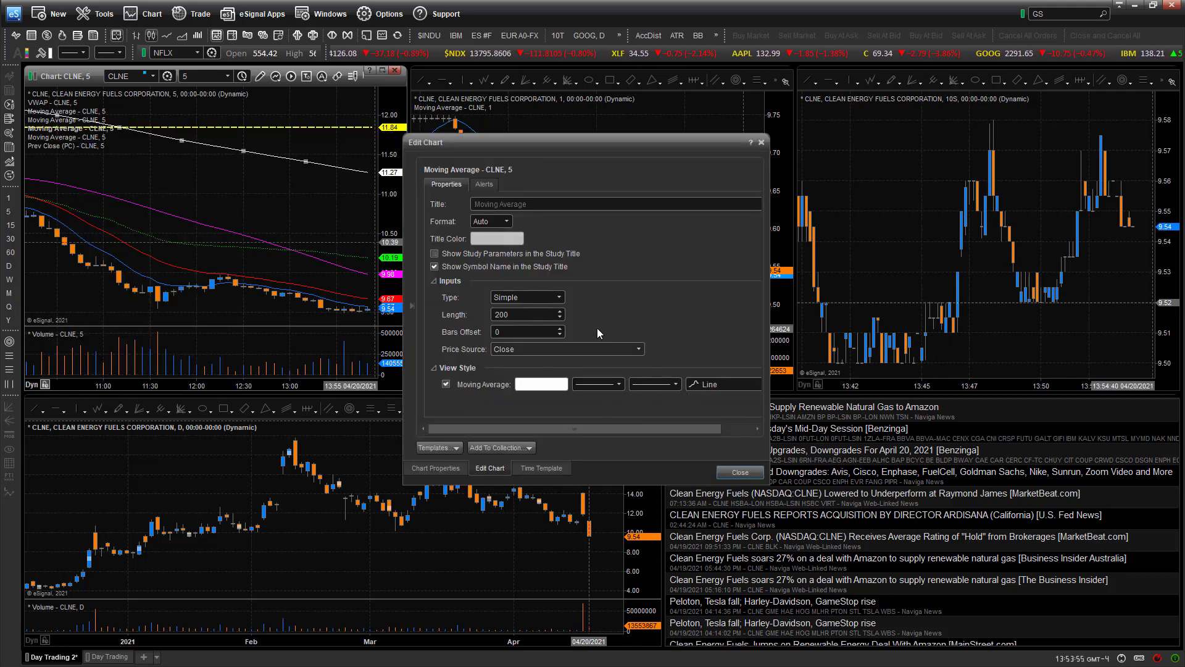
pyautogui.click(748, 472)
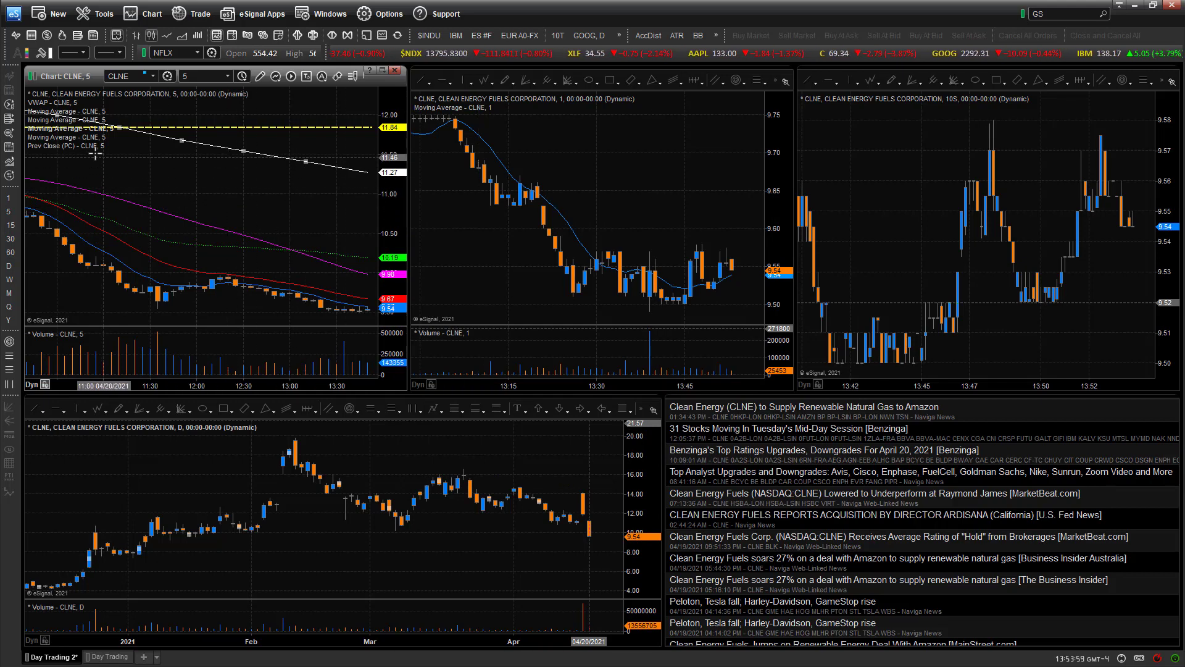
# - Review the start time and view style settings of the VWAP study on the 5-minute chart
pyautogui.rightClick(59, 104)
pyautogui.click(92, 120)
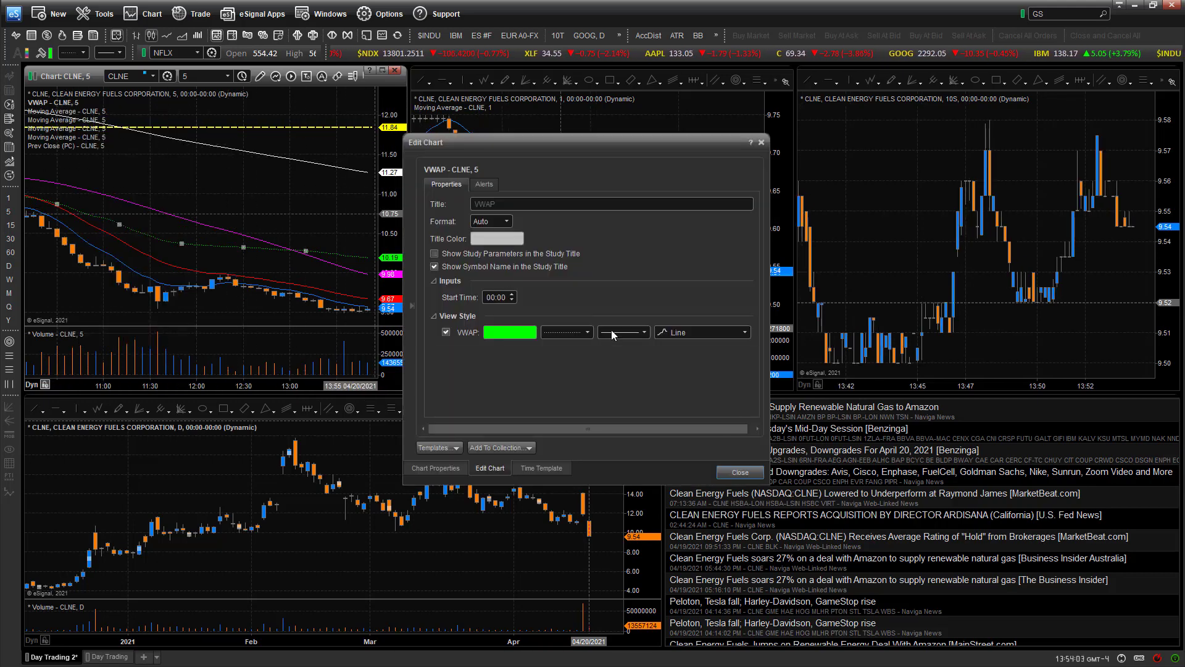
pyautogui.click(740, 472)
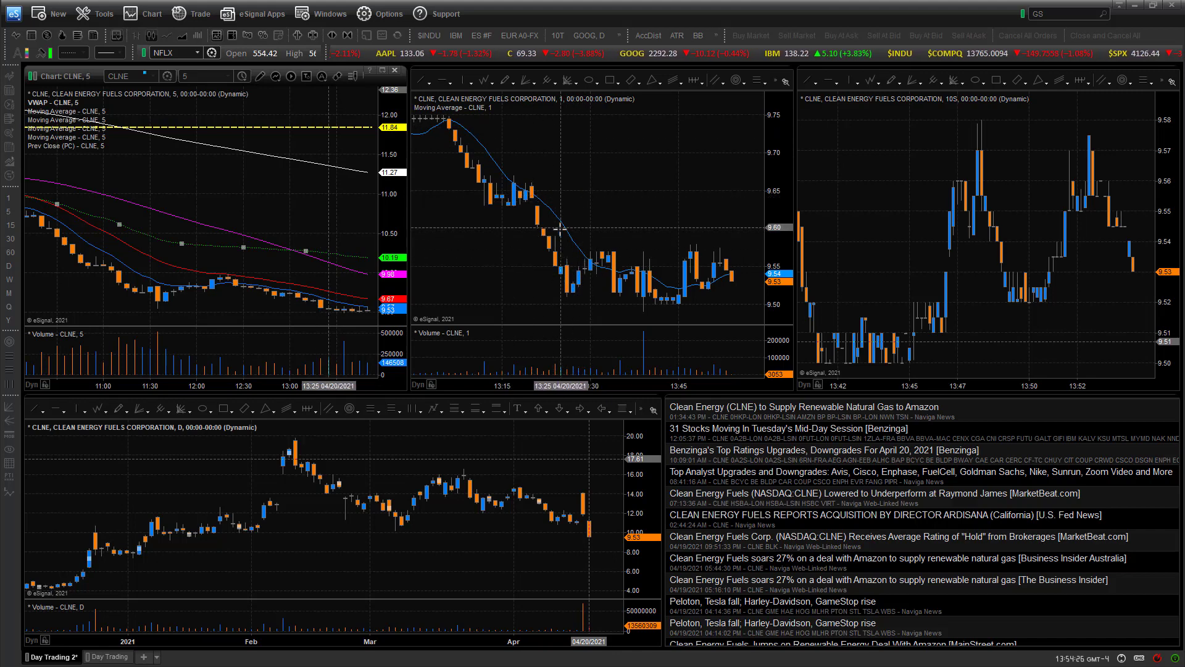
# - Review the type, length, price source and style settings of the moving average on the 1-minute chart
pyautogui.rightClick(440, 109)
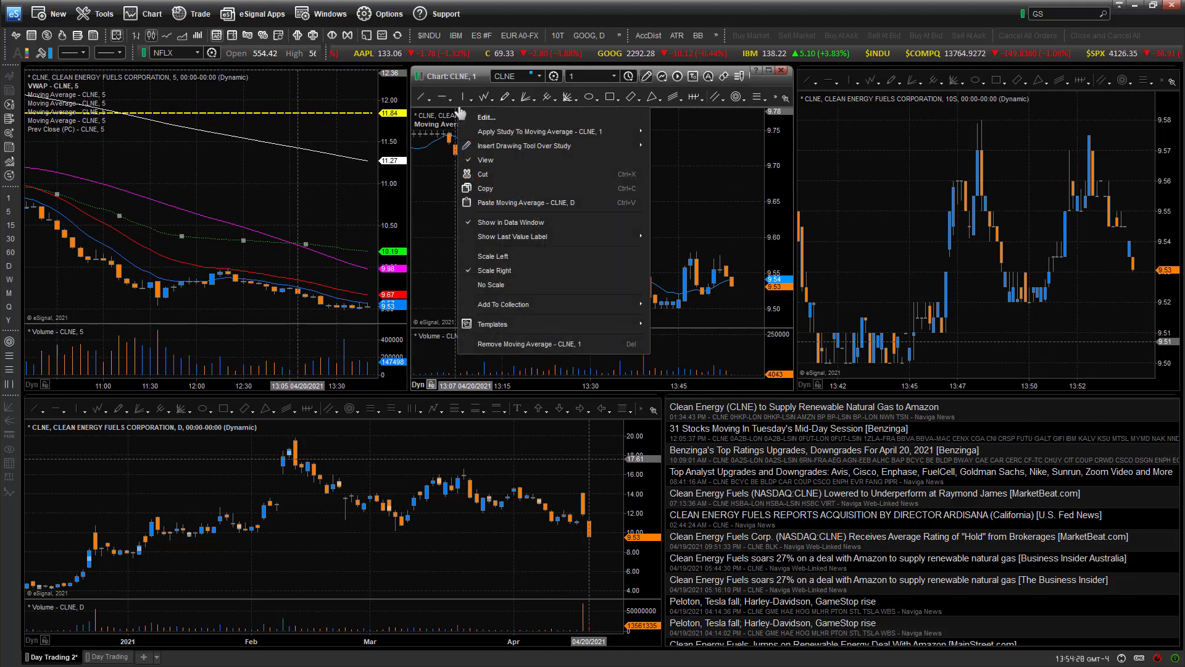
pyautogui.press('Escape')
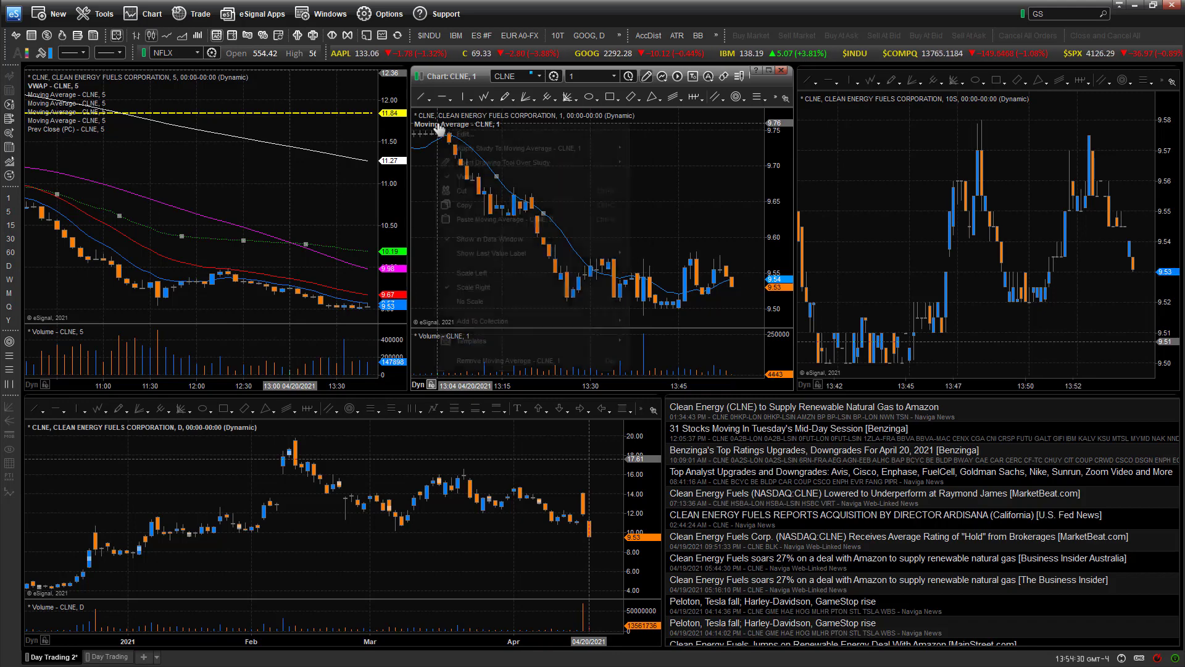
pyautogui.rightClick(441, 127)
pyautogui.press('Escape')
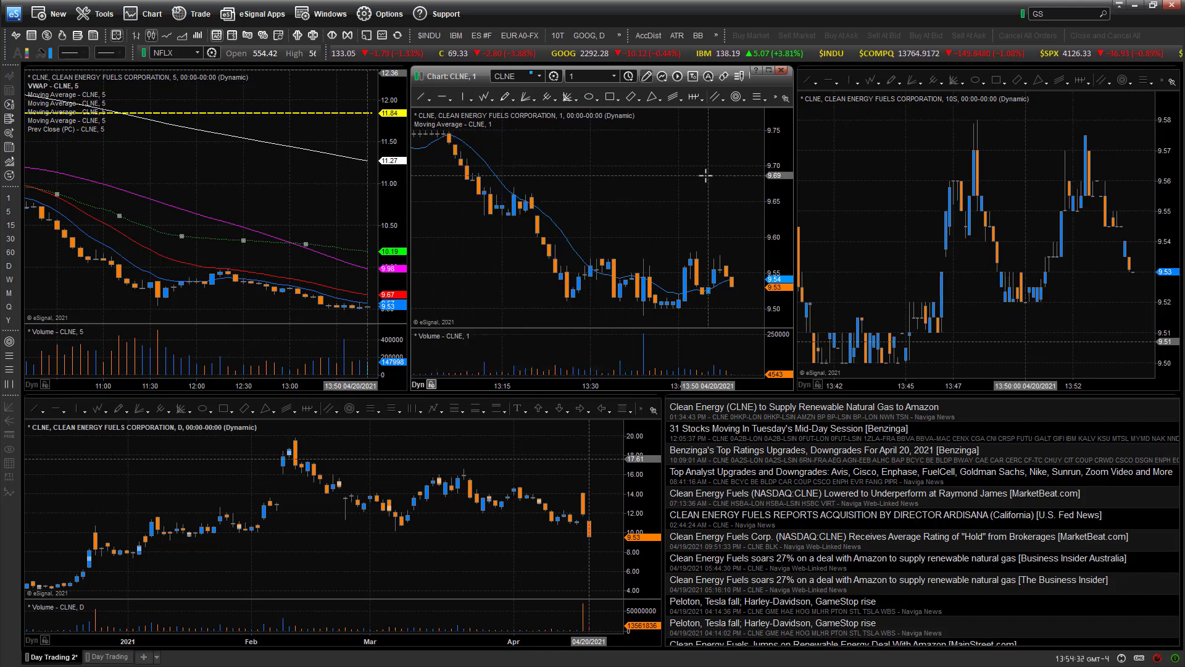
pyautogui.doubleClick(566, 242)
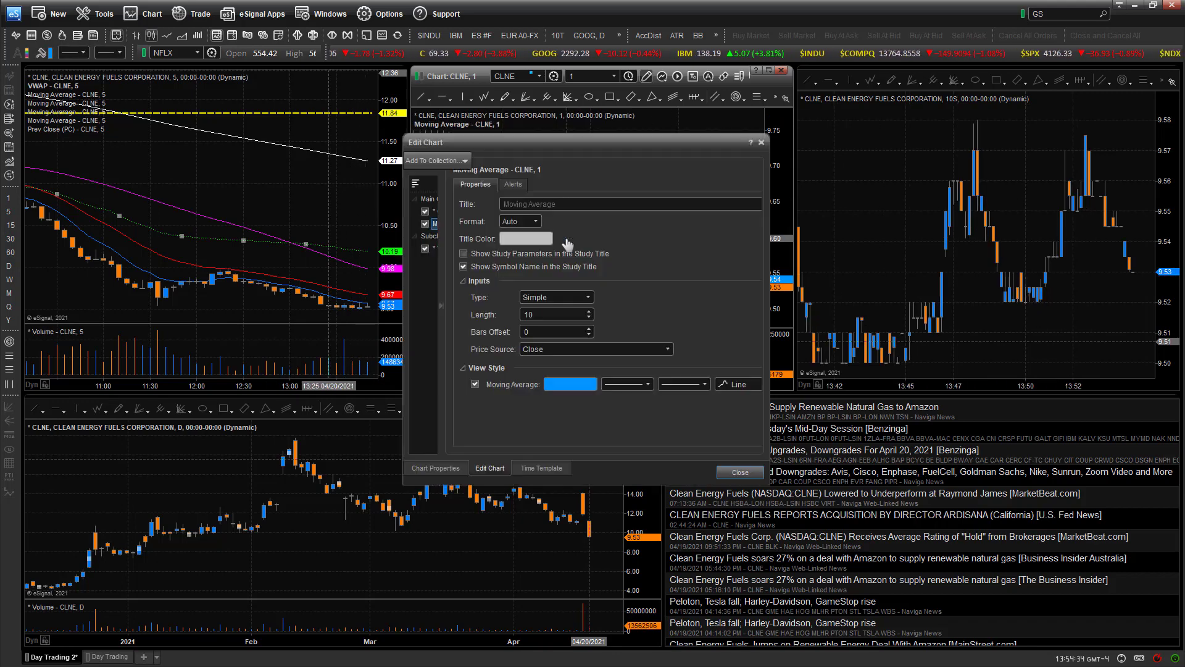
pyautogui.click(744, 475)
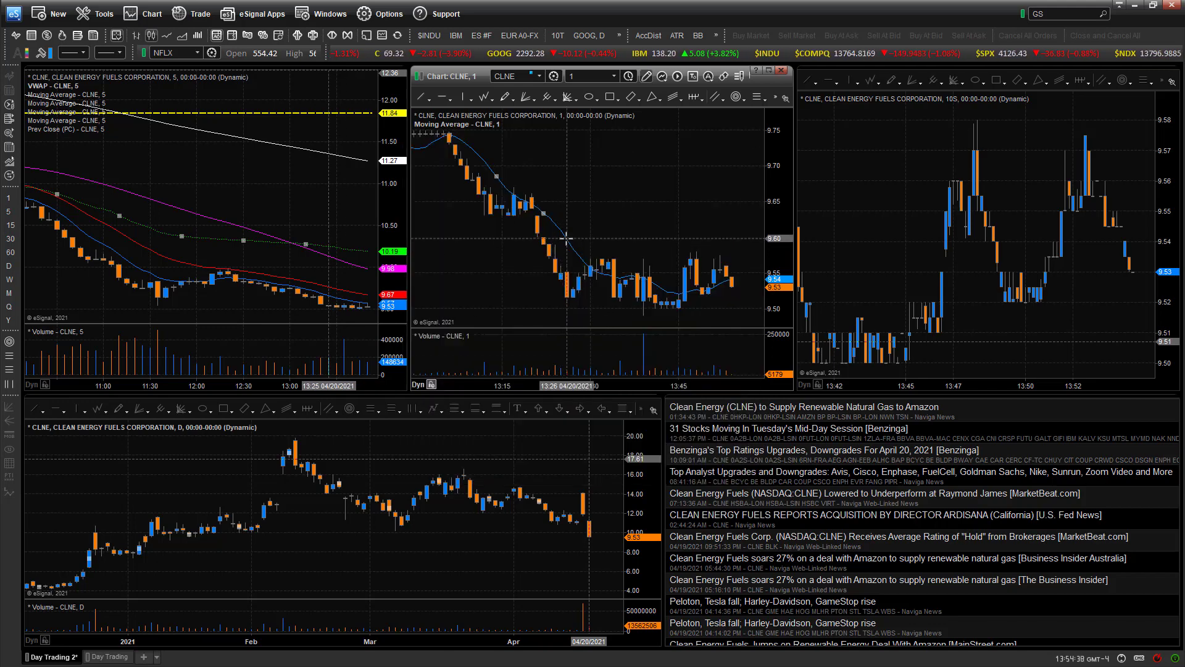
pyautogui.rightClick(566, 238)
pyautogui.click(599, 246)
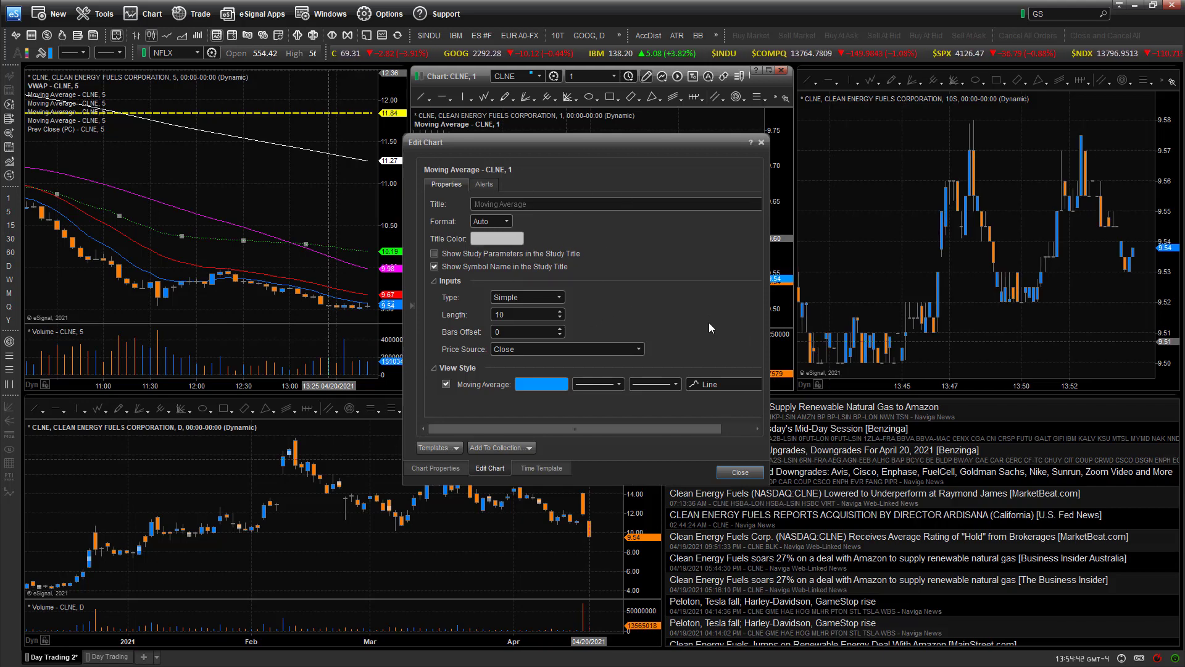
pyautogui.click(732, 472)
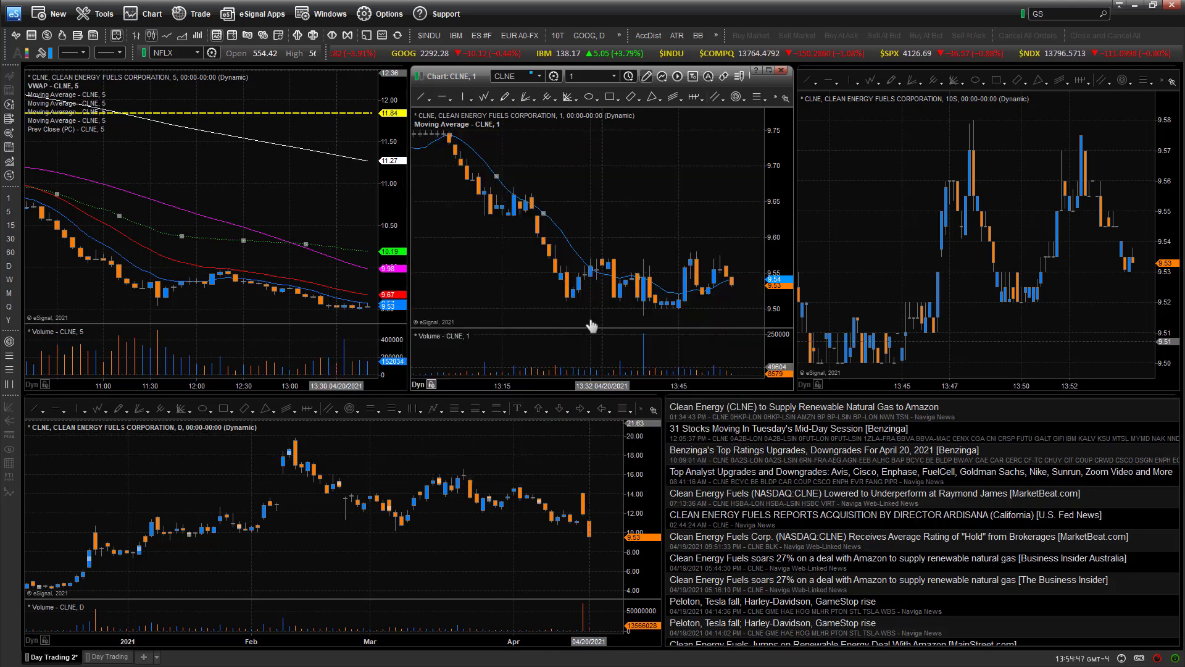
# - Remove the moving average from the 1-minute chart, then find "moving" among the studies and insert the built-in Moving Average
pyautogui.rightClick(566, 241)
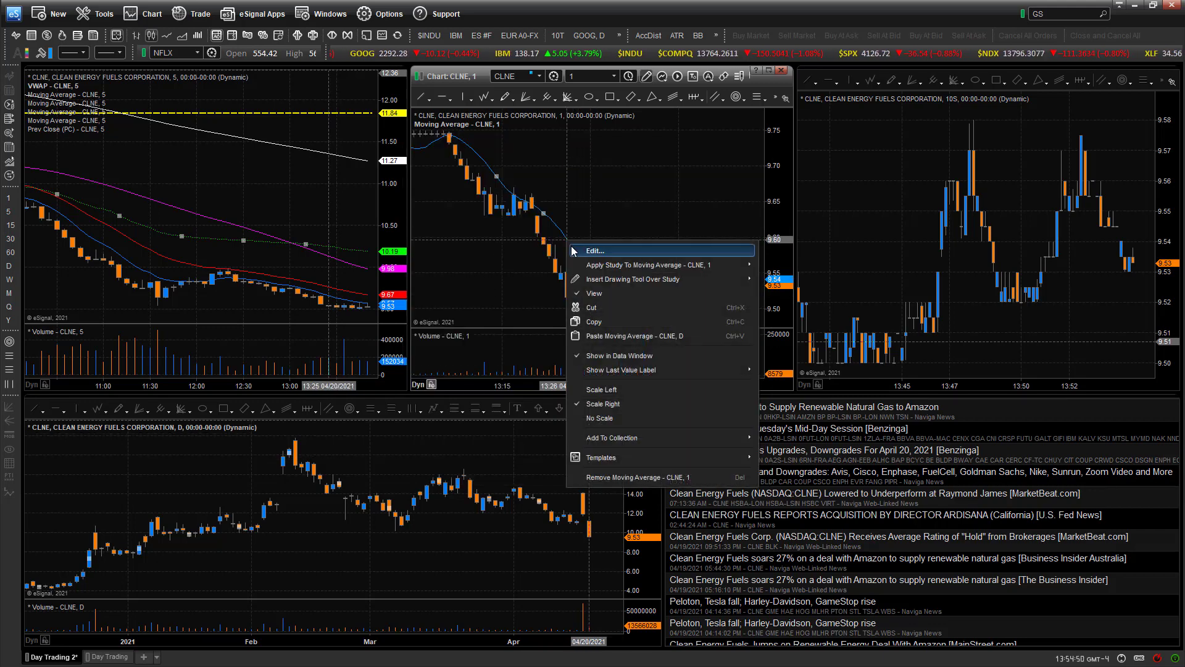
pyautogui.click(620, 481)
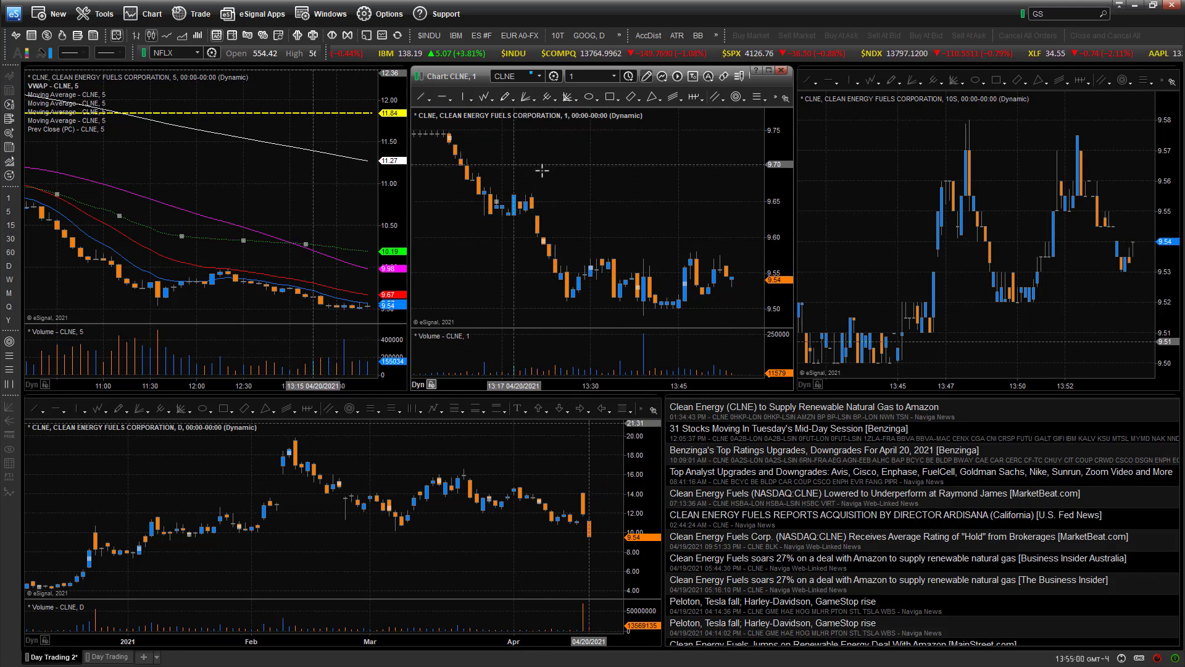
pyautogui.rightClick(559, 184)
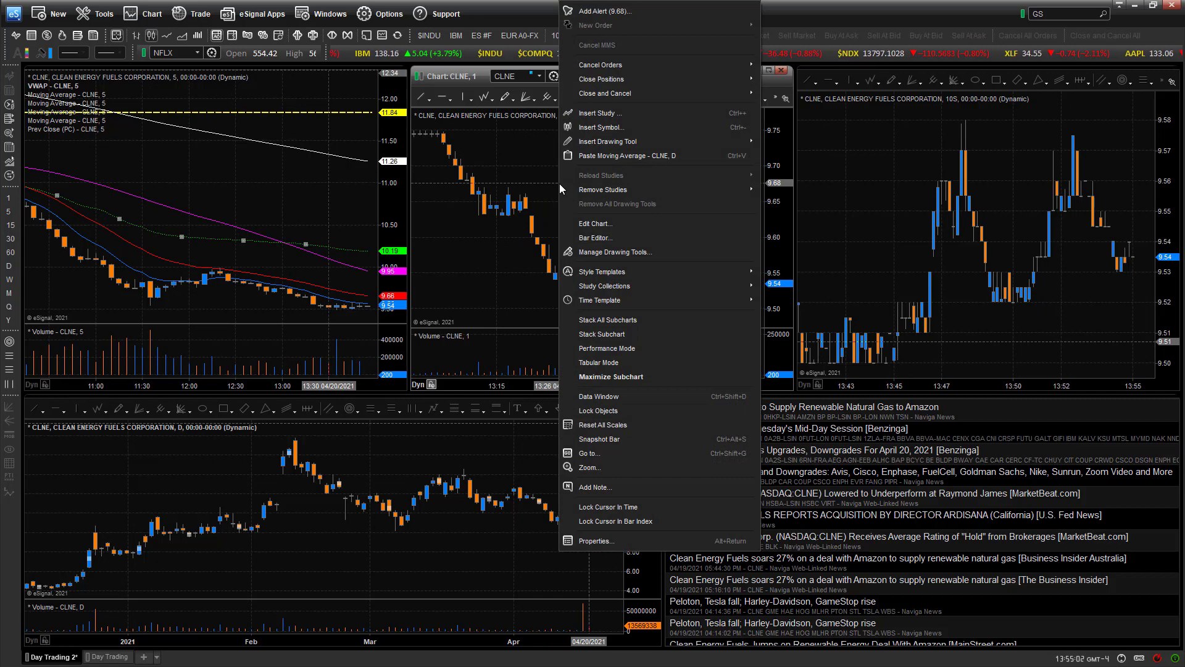
pyautogui.click(603, 115)
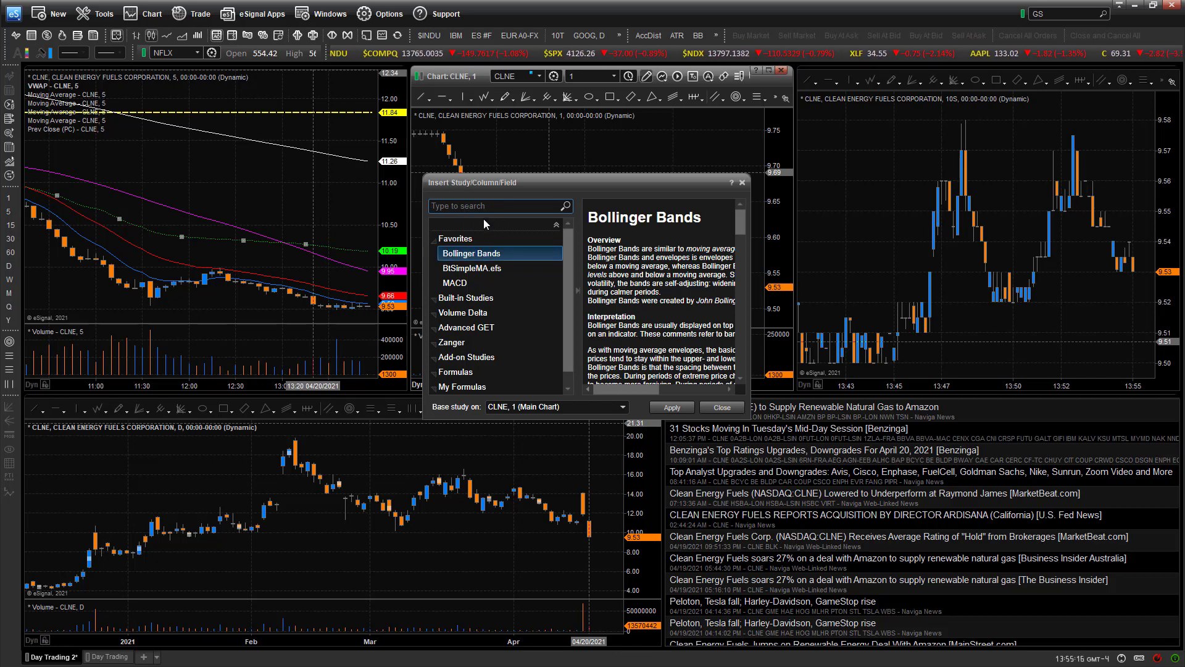
pyautogui.write('moving')
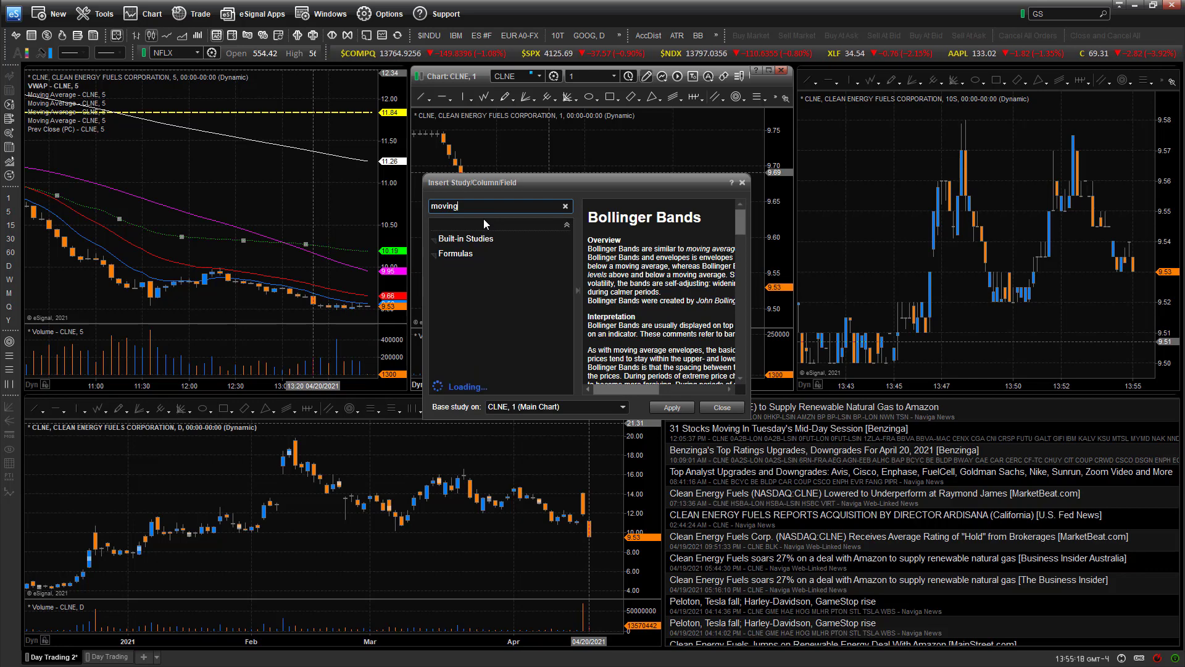
pyautogui.click(442, 244)
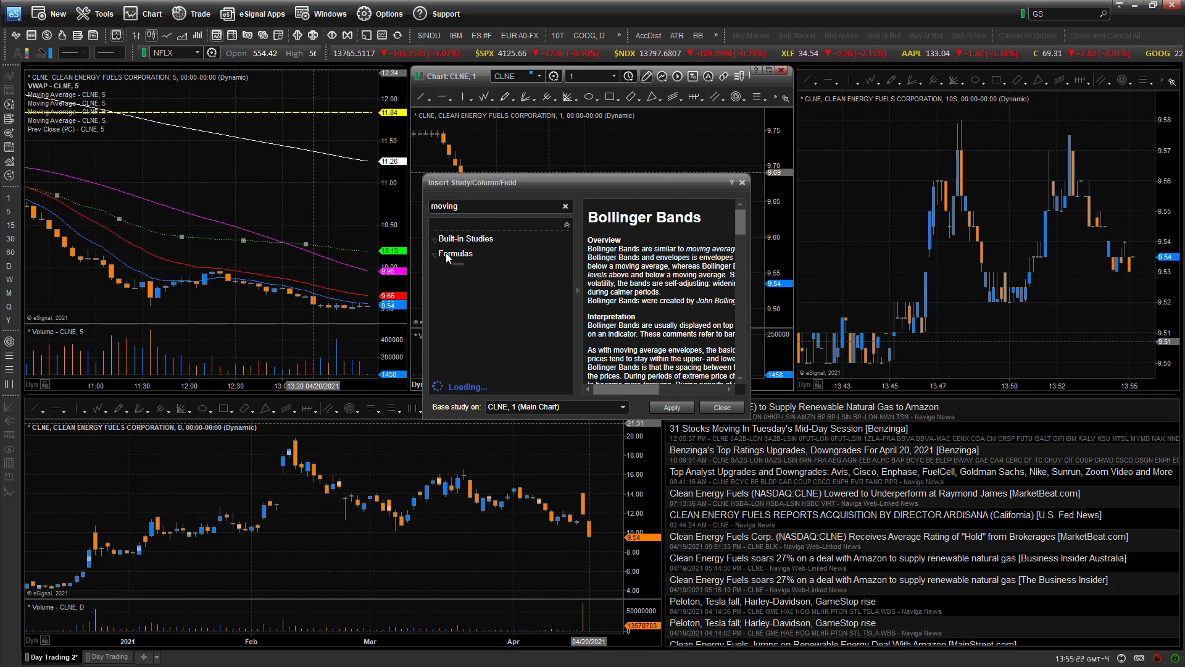
pyautogui.click(448, 255)
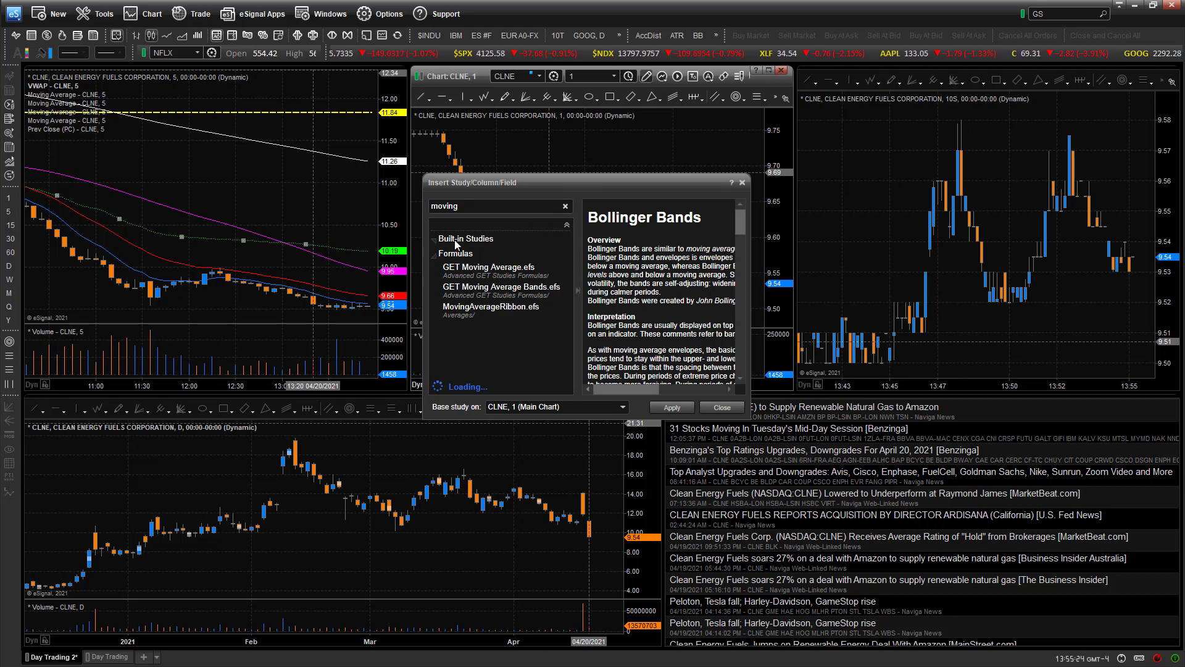
pyautogui.click(454, 240)
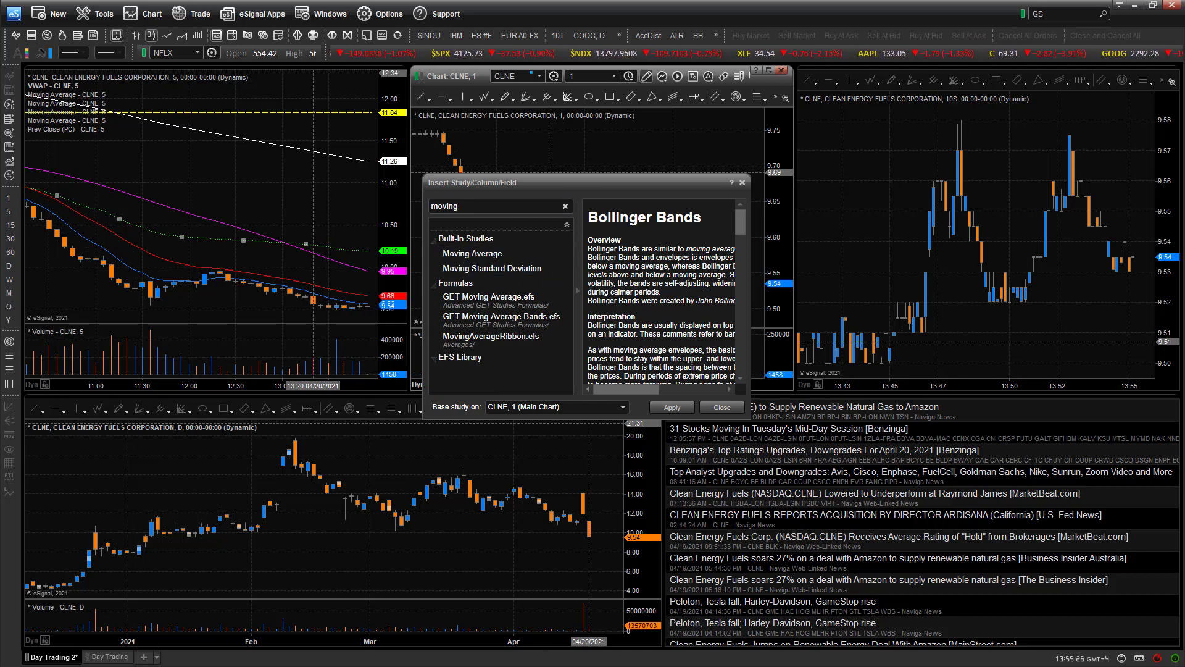
pyautogui.click(505, 259)
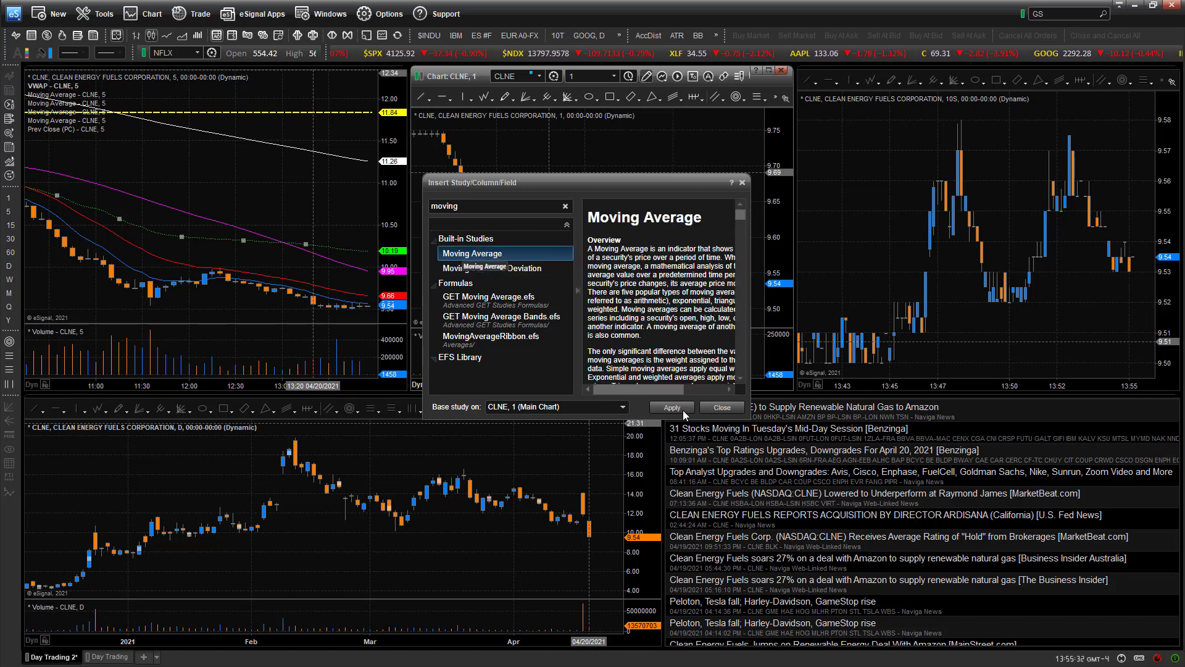
pyautogui.click(679, 410)
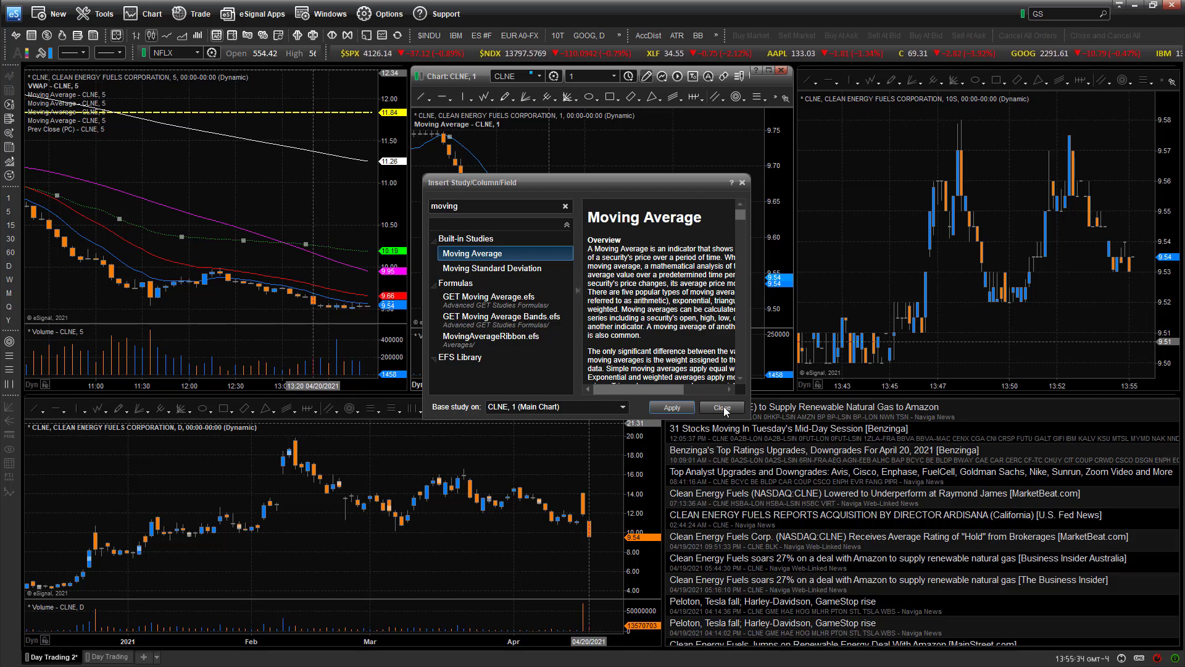
pyautogui.click(722, 407)
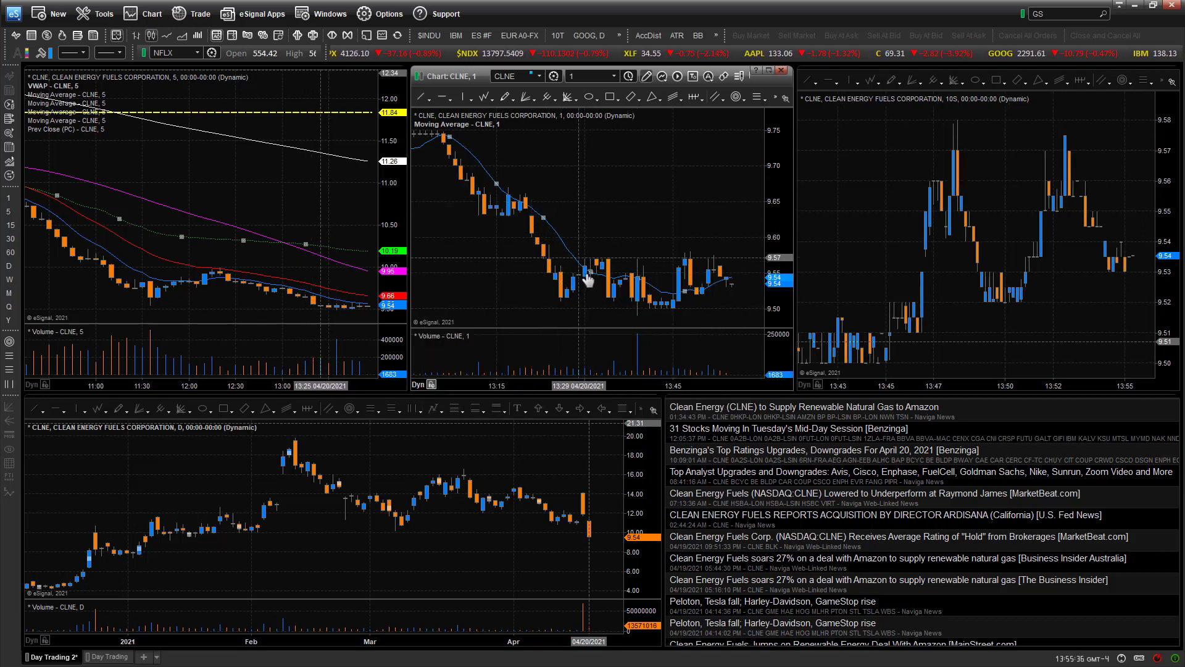
# - Configure the moving average on the 1-minute chart as Exponential with a length of 13
pyautogui.rightClick(455, 128)
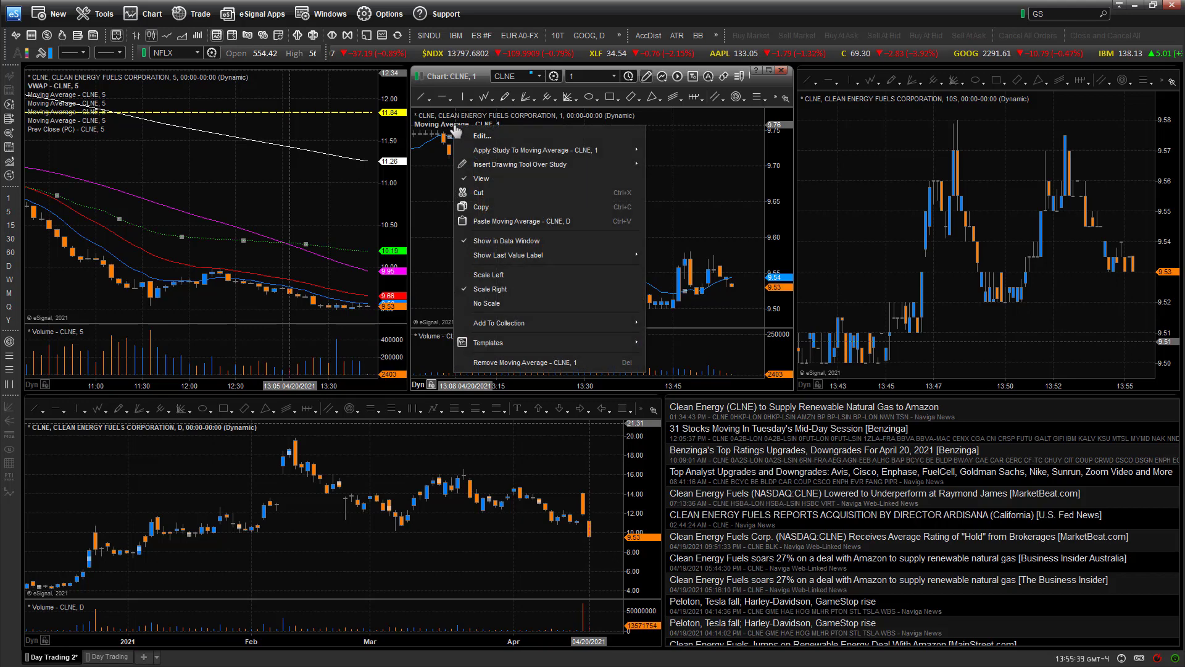
pyautogui.click(482, 139)
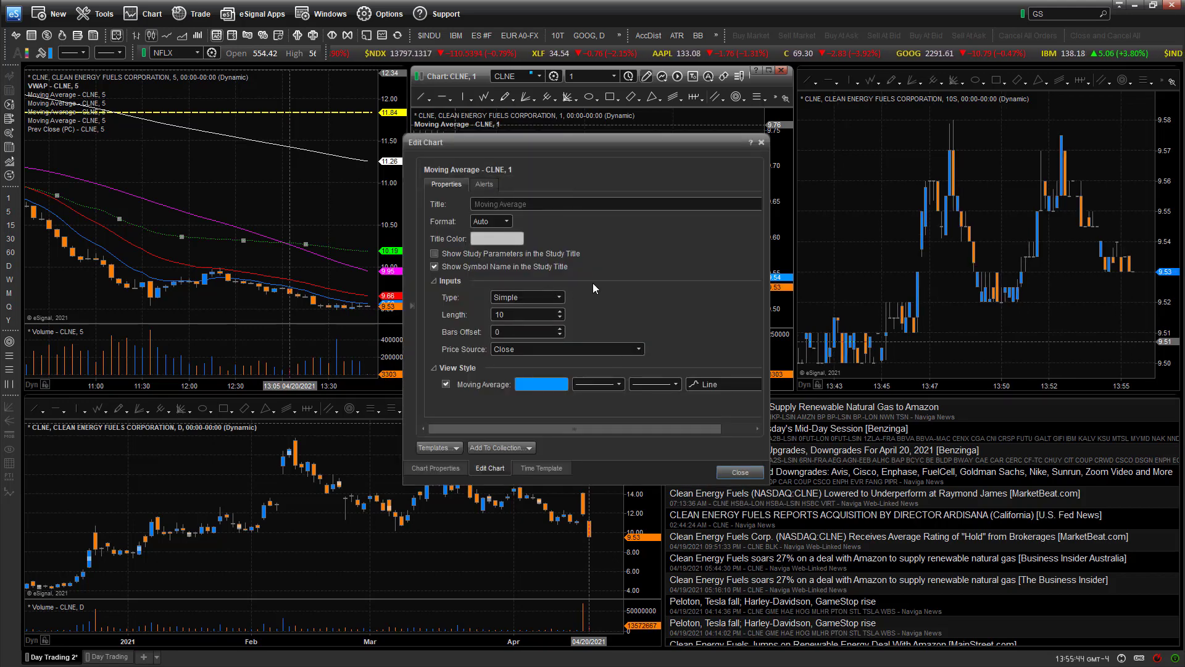
pyautogui.click(535, 294)
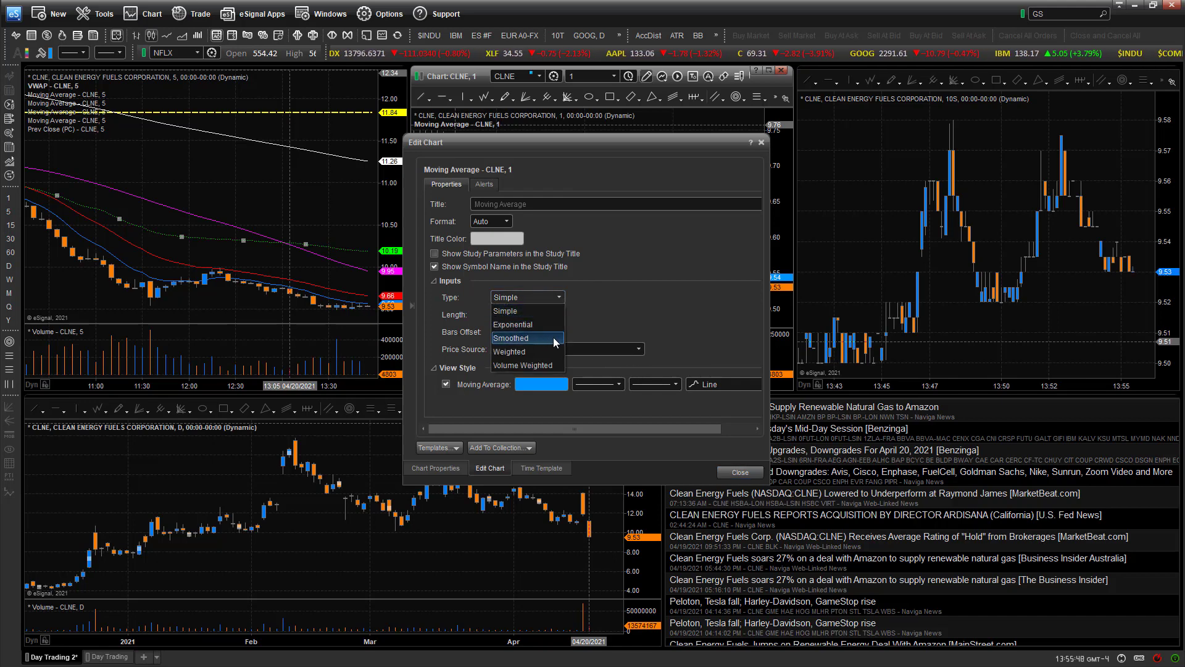
pyautogui.click(563, 302)
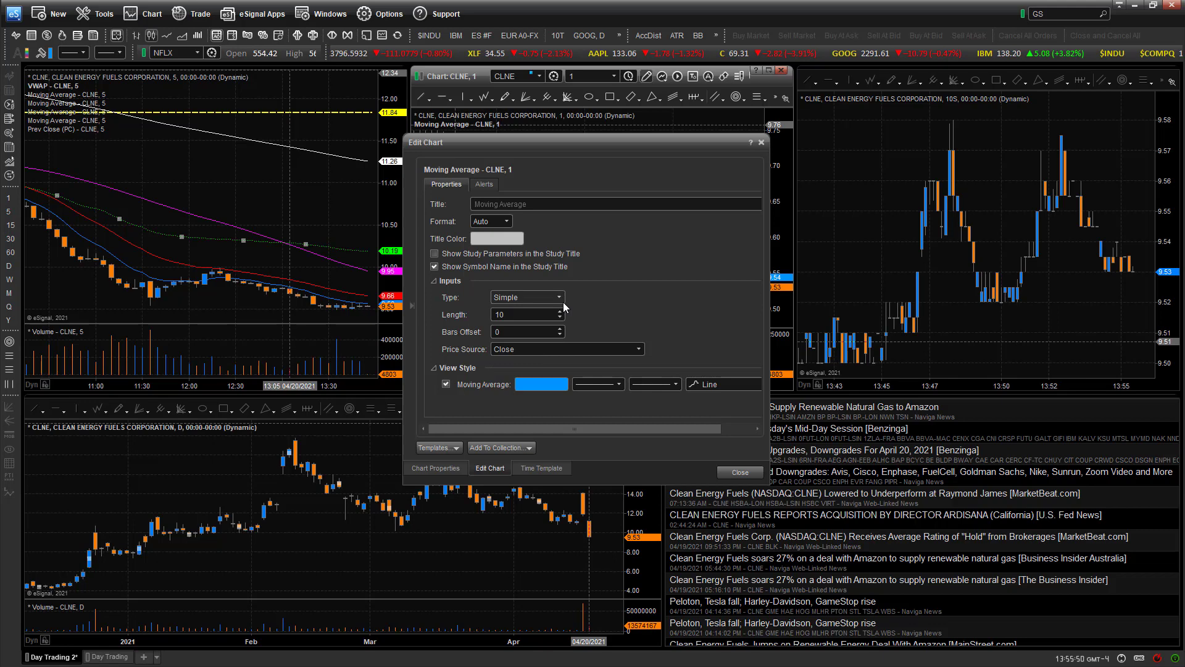
pyautogui.click(527, 298)
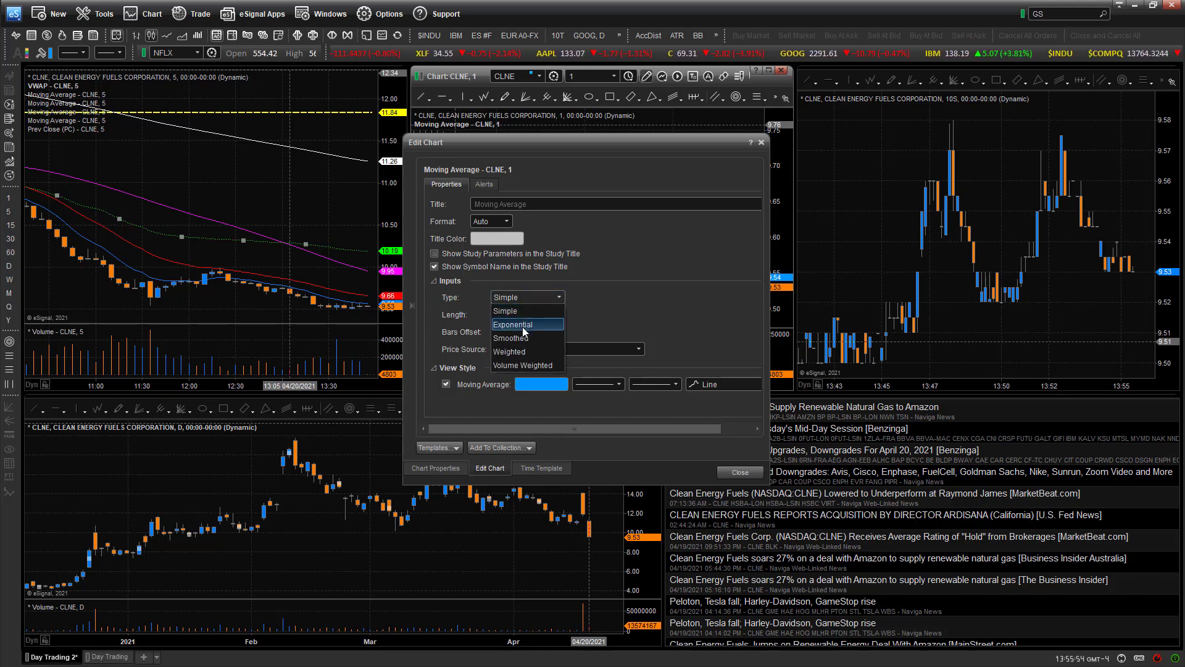
pyautogui.click(522, 327)
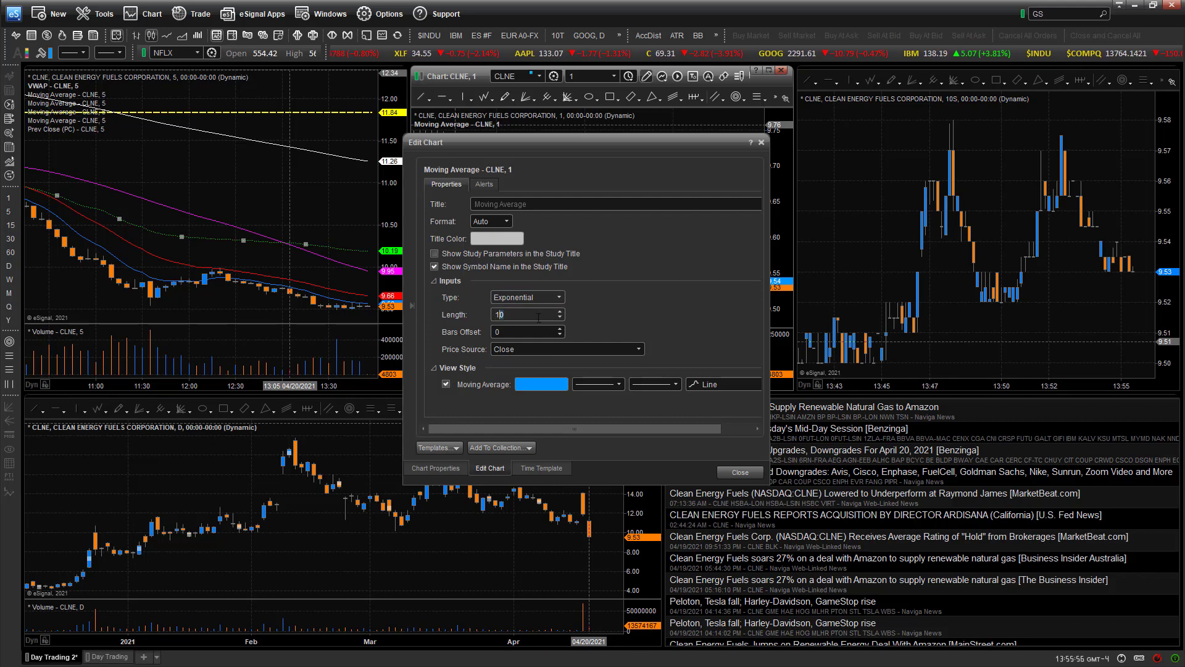
pyautogui.press('Tab')
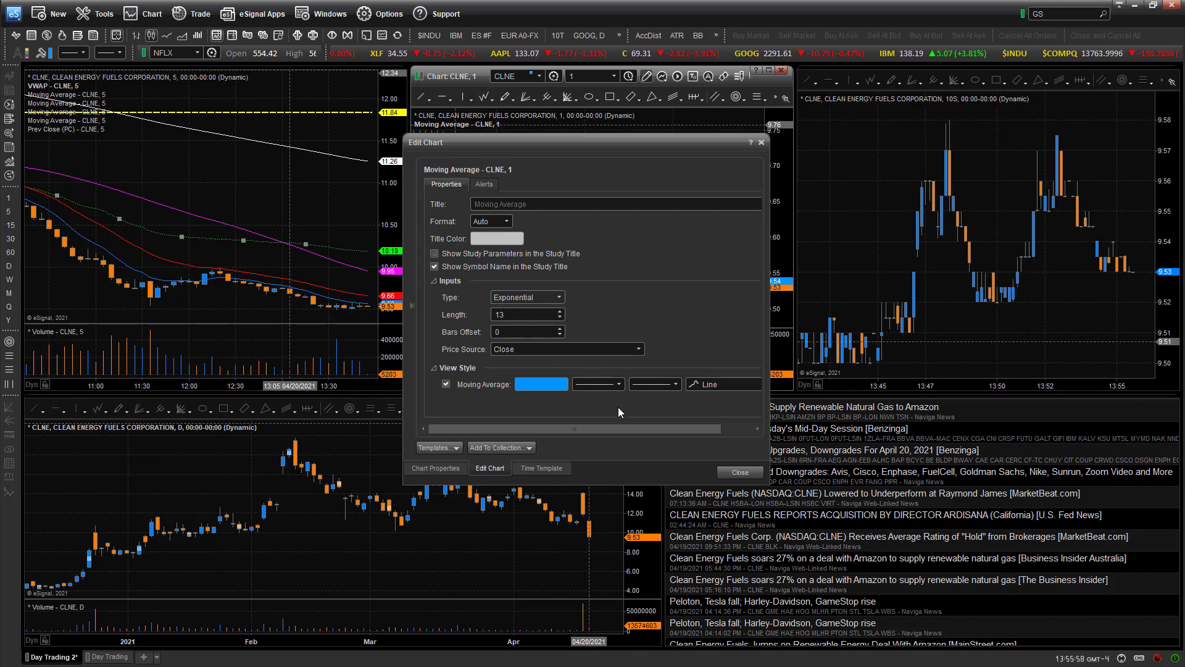
pyautogui.click(553, 387)
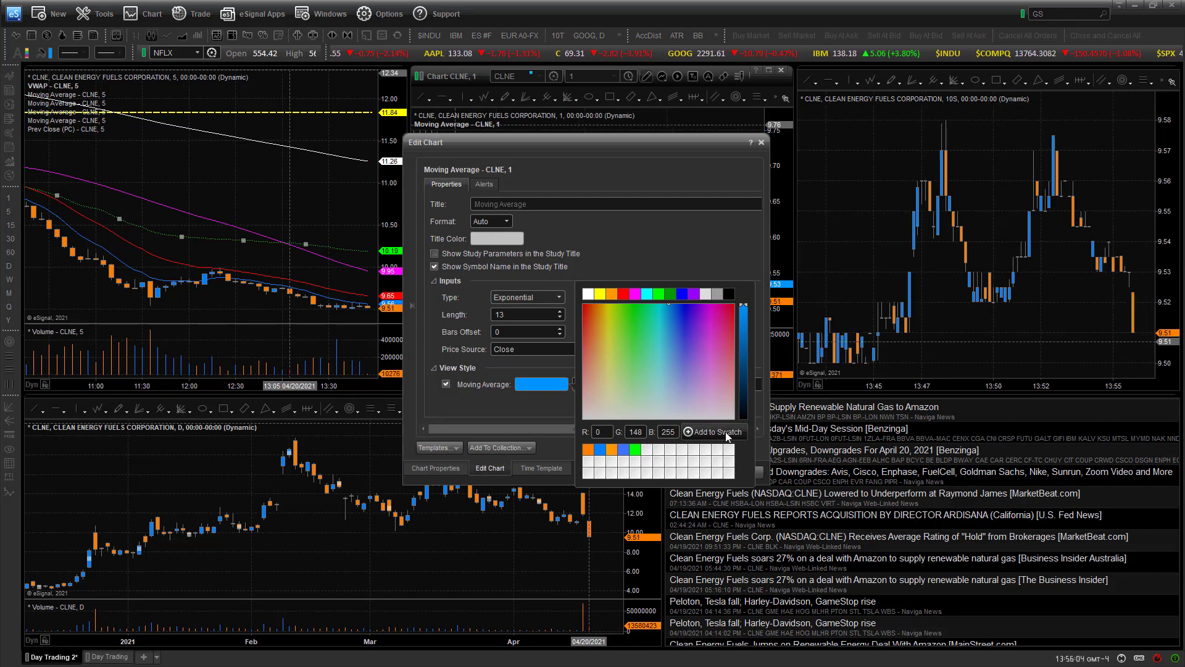
pyautogui.click(550, 410)
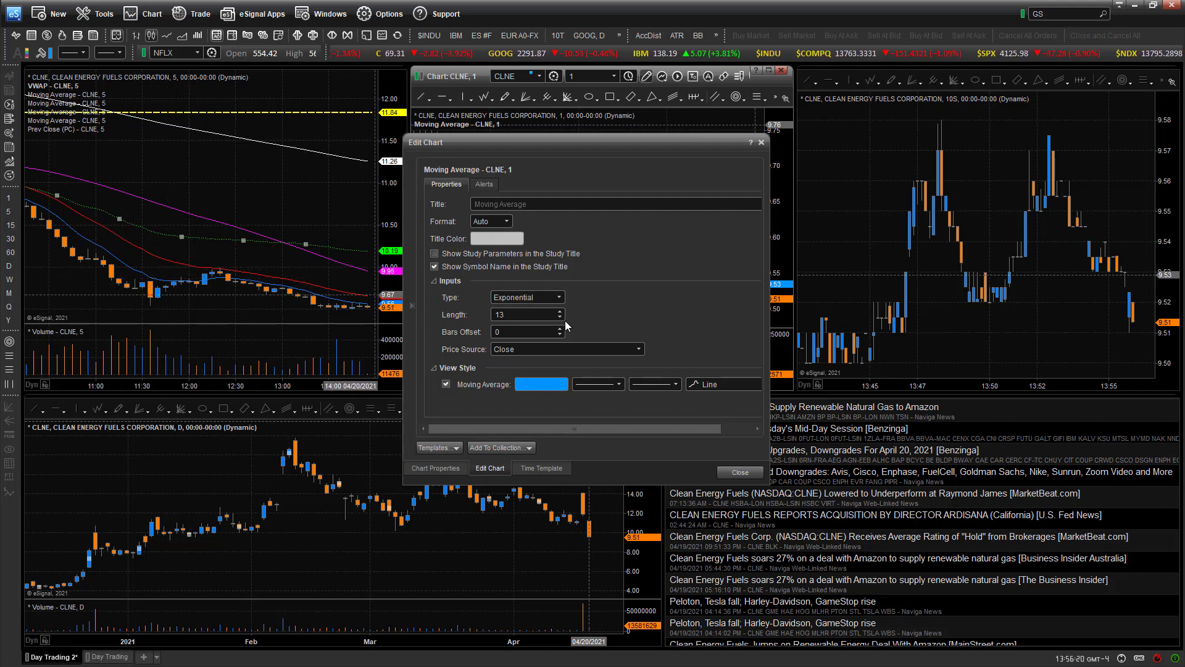
pyautogui.click(739, 473)
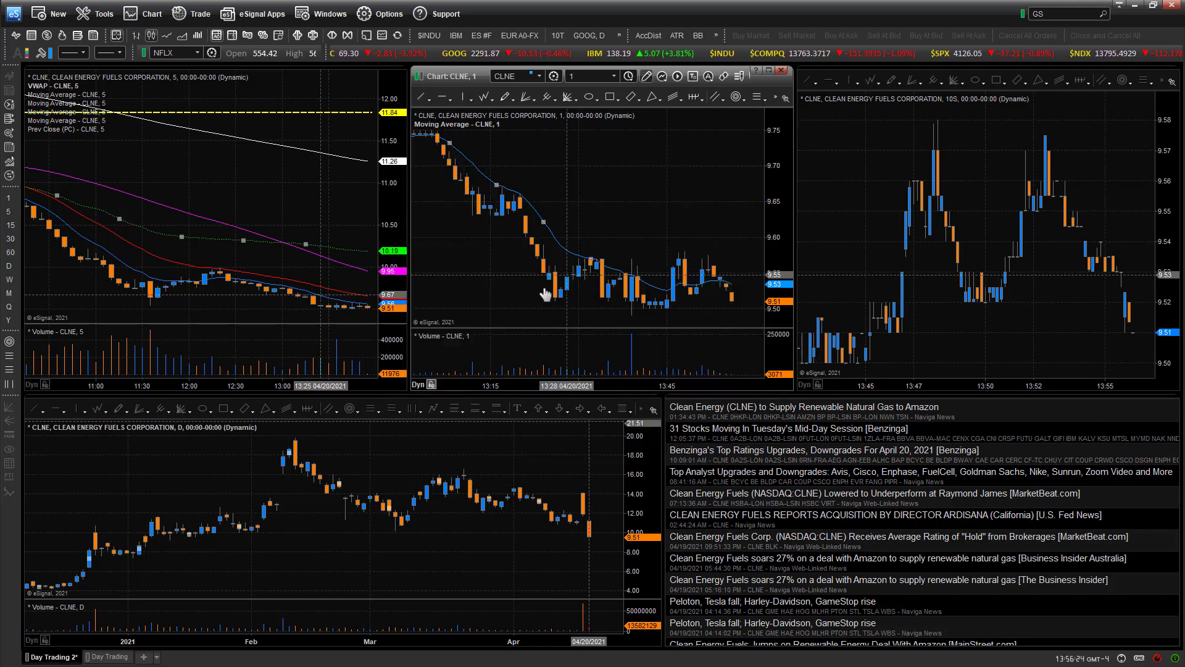
# - Insert a second built-in Moving Average study on the 1-minute chart
pyautogui.rightClick(590, 224)
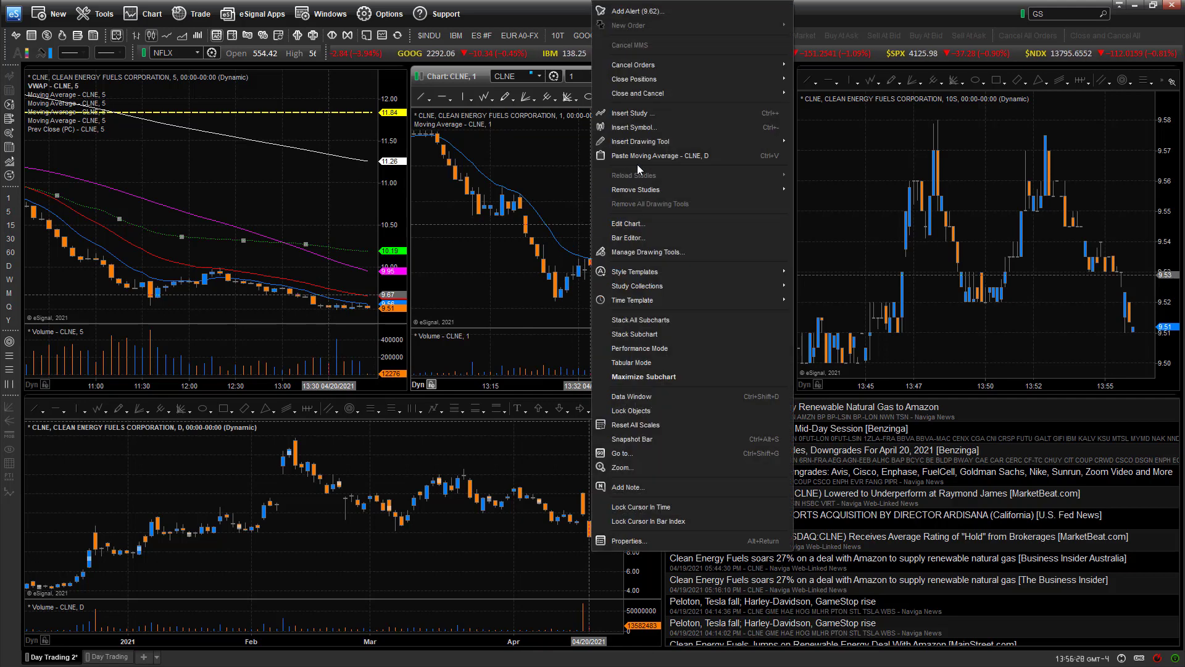
pyautogui.click(634, 117)
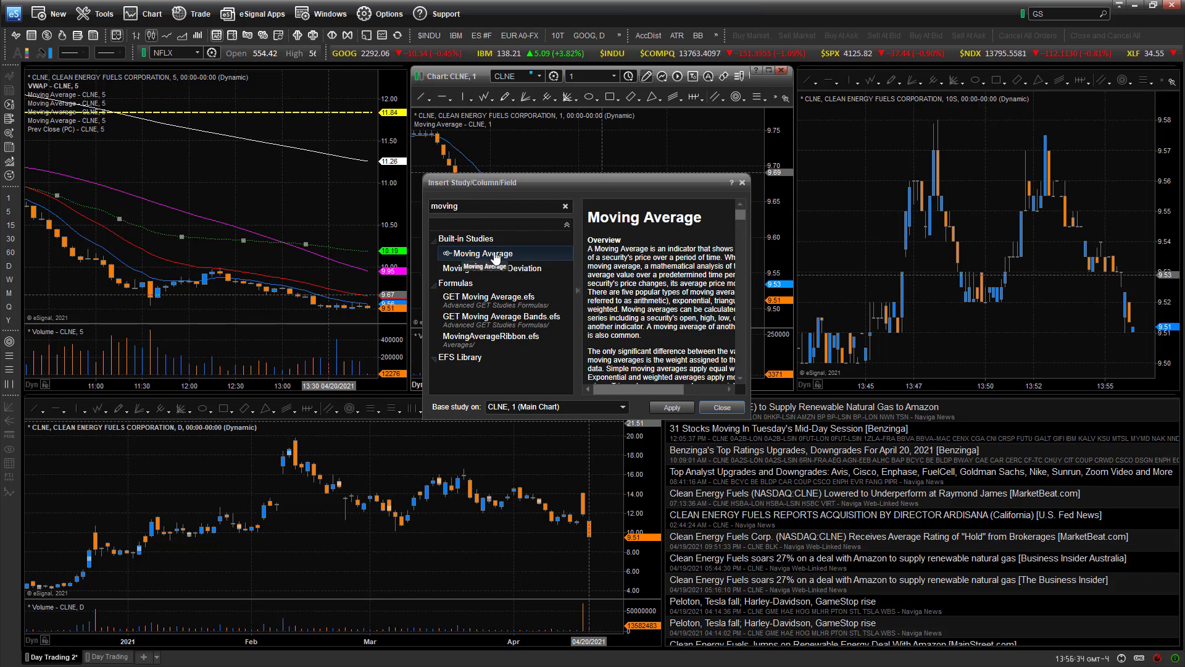
pyautogui.click(672, 409)
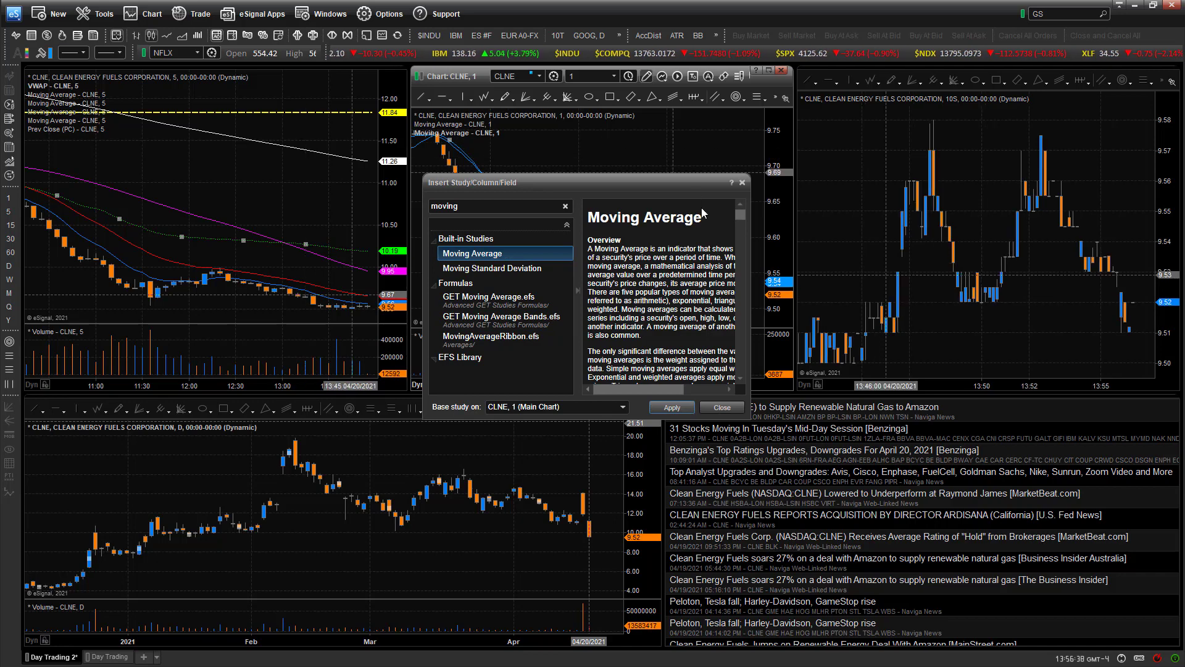
pyautogui.click(718, 407)
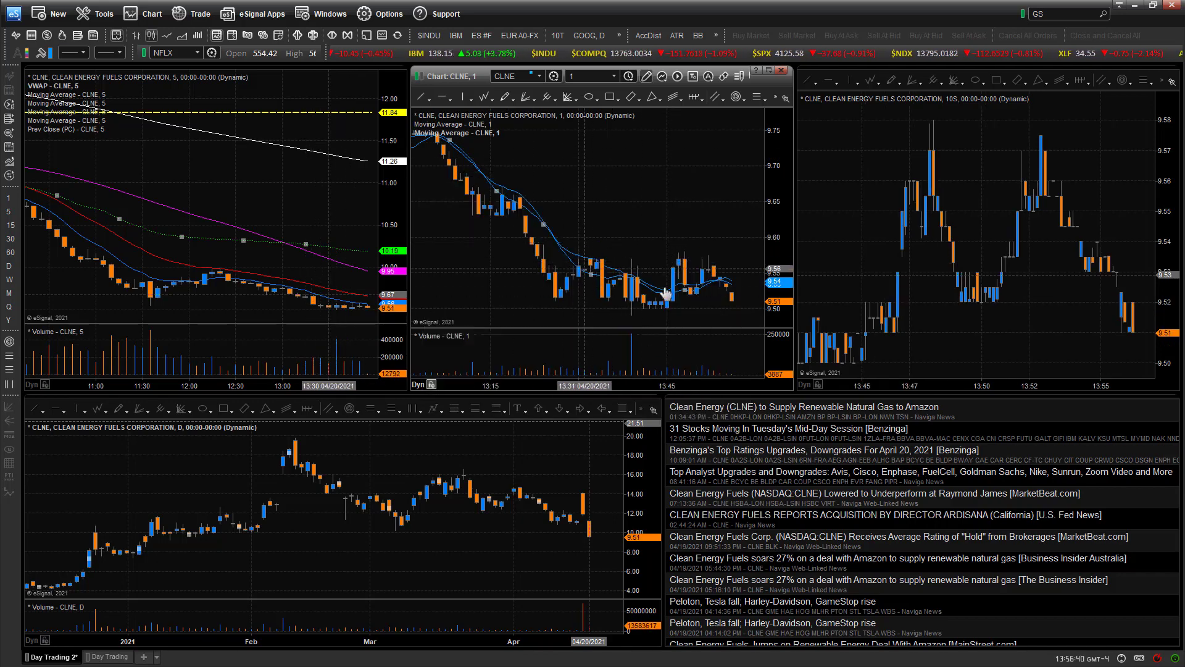
# - Configure the second moving average on the 1-minute chart as Simple with length 200 and a white line
pyautogui.rightClick(459, 137)
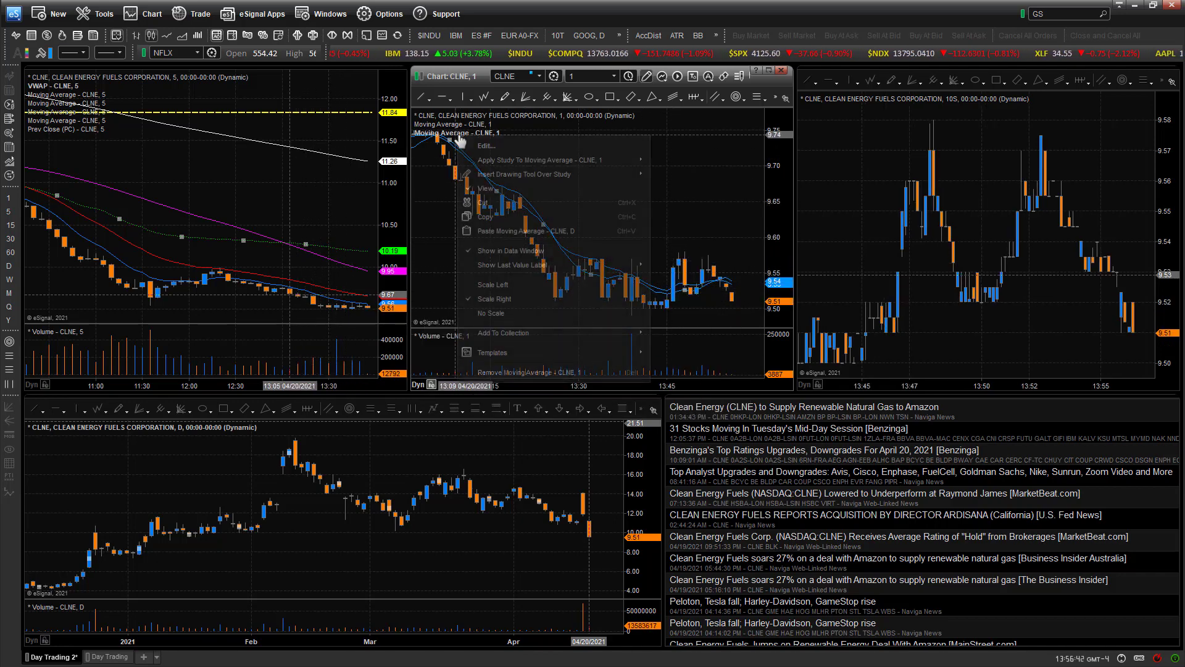
pyautogui.click(469, 146)
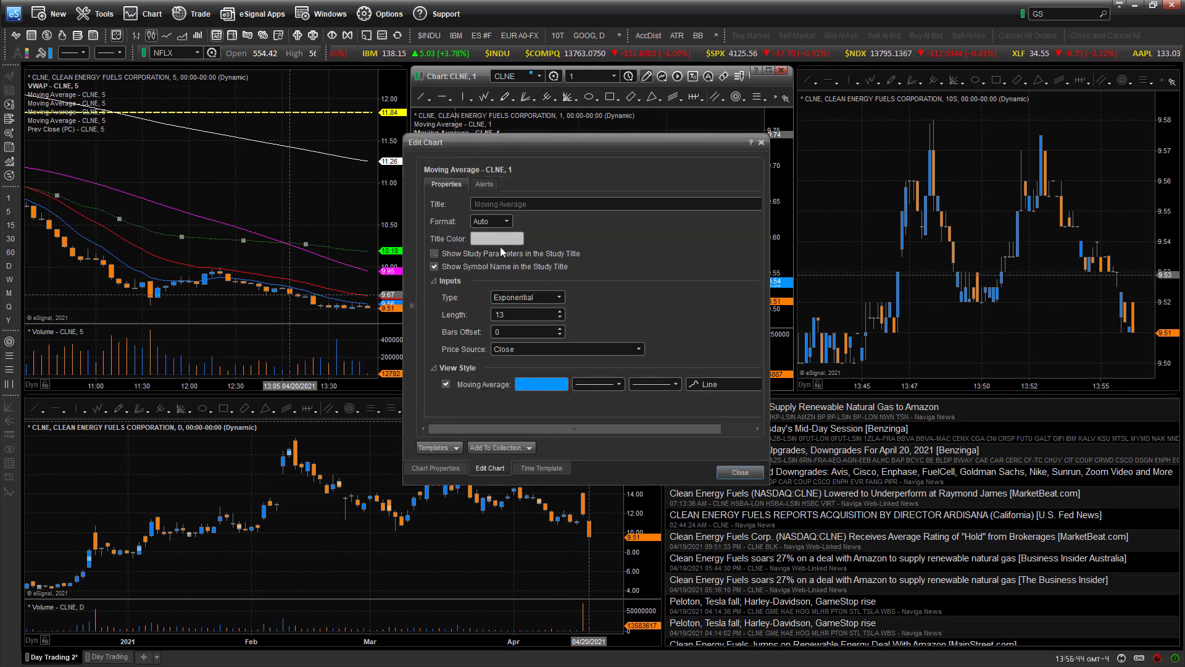
pyautogui.click(546, 301)
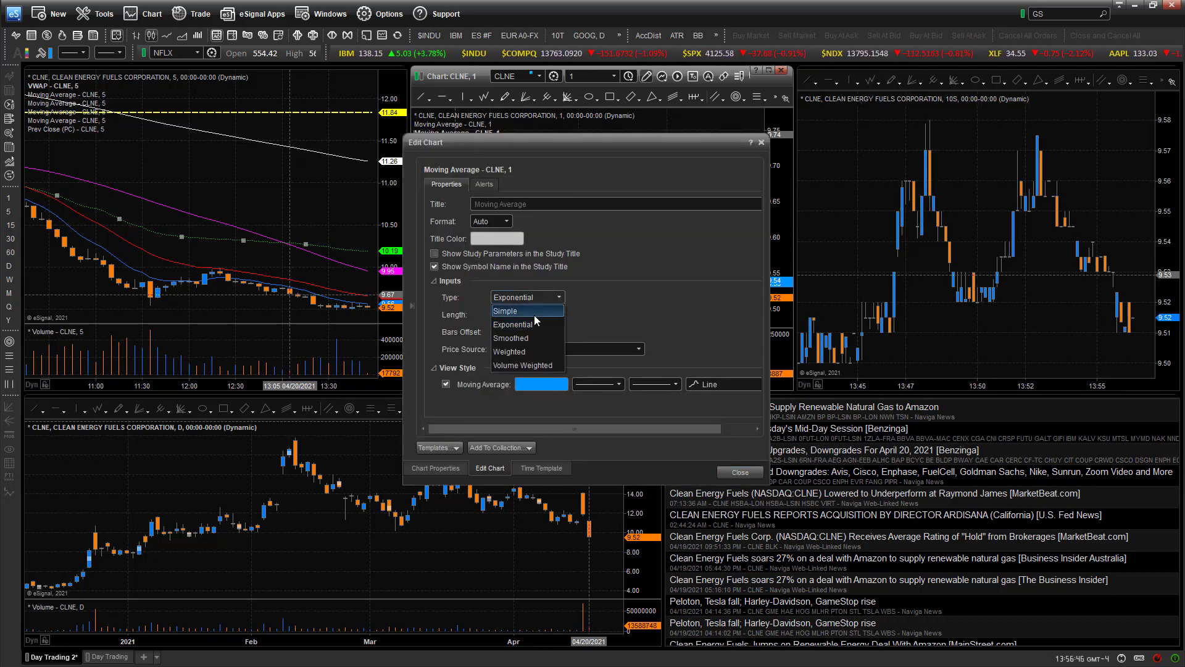
pyautogui.click(535, 315)
pyautogui.doubleClick(528, 314)
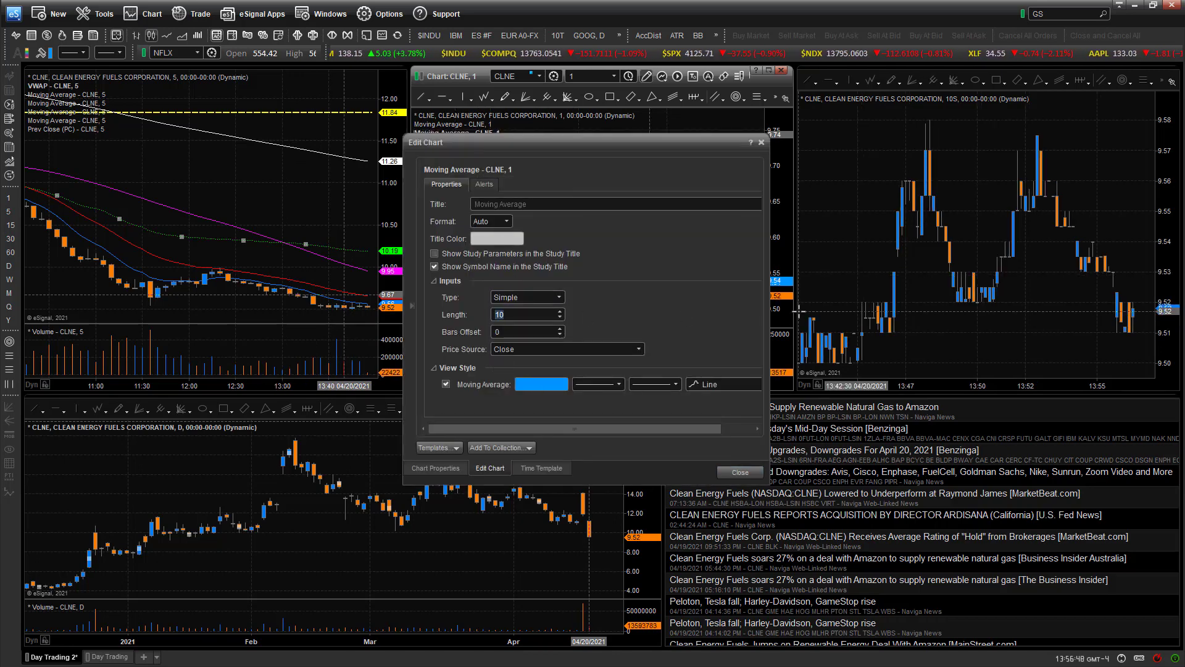
pyautogui.write('200')
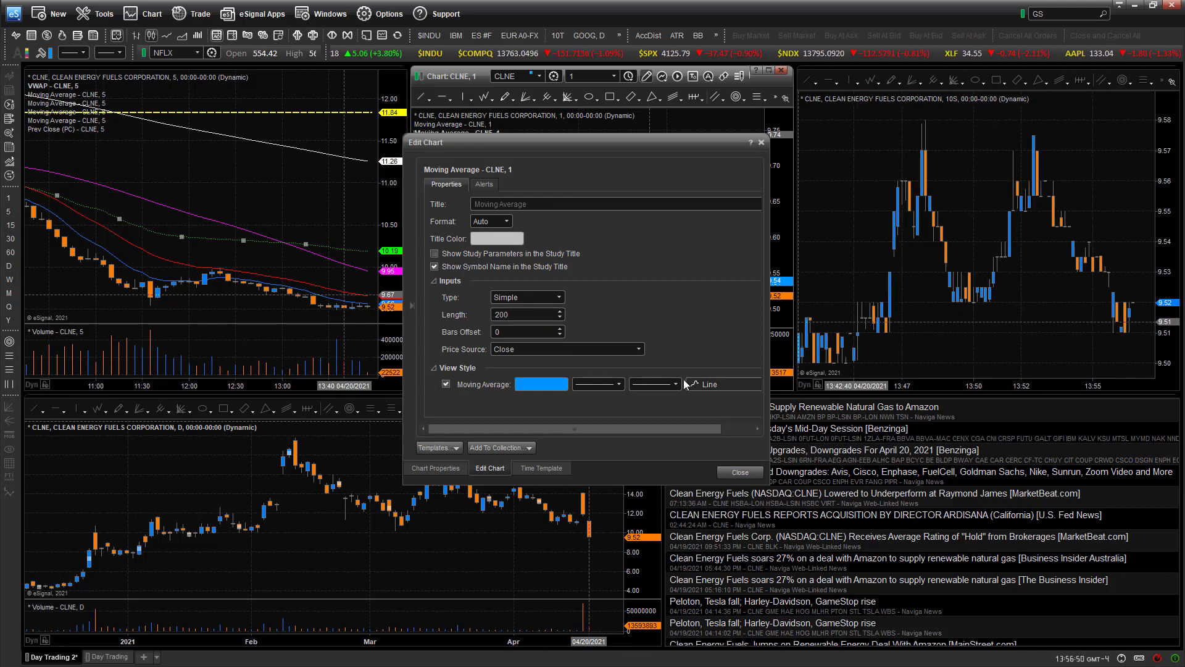
pyautogui.click(553, 384)
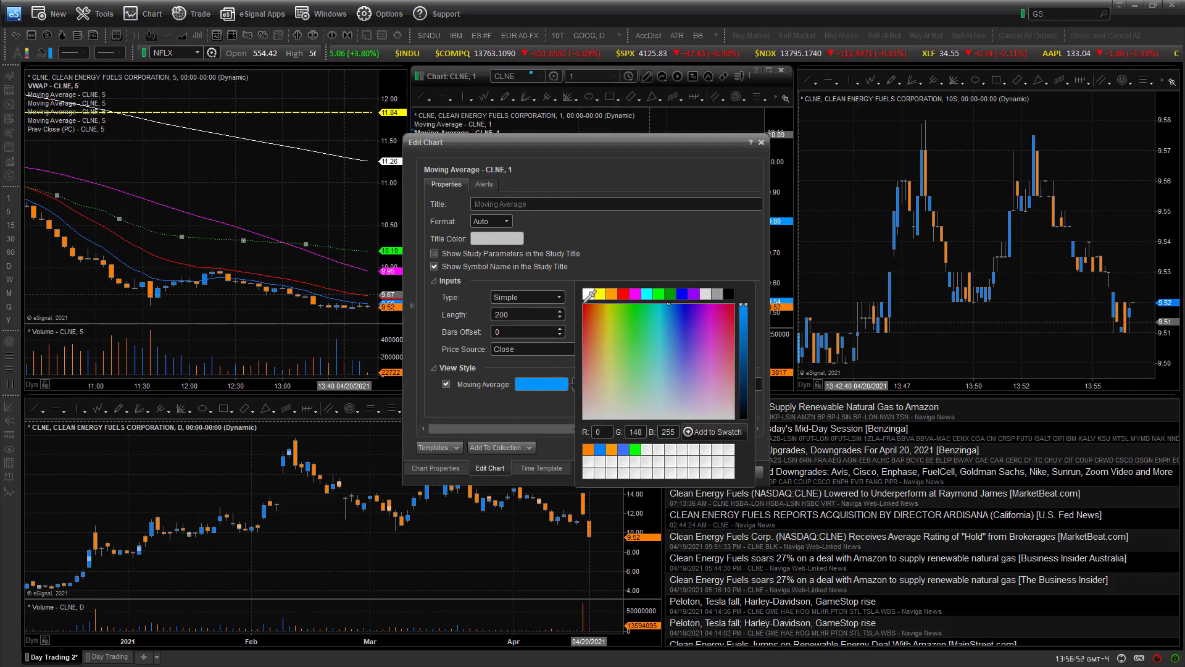
pyautogui.click(590, 294)
pyautogui.click(500, 405)
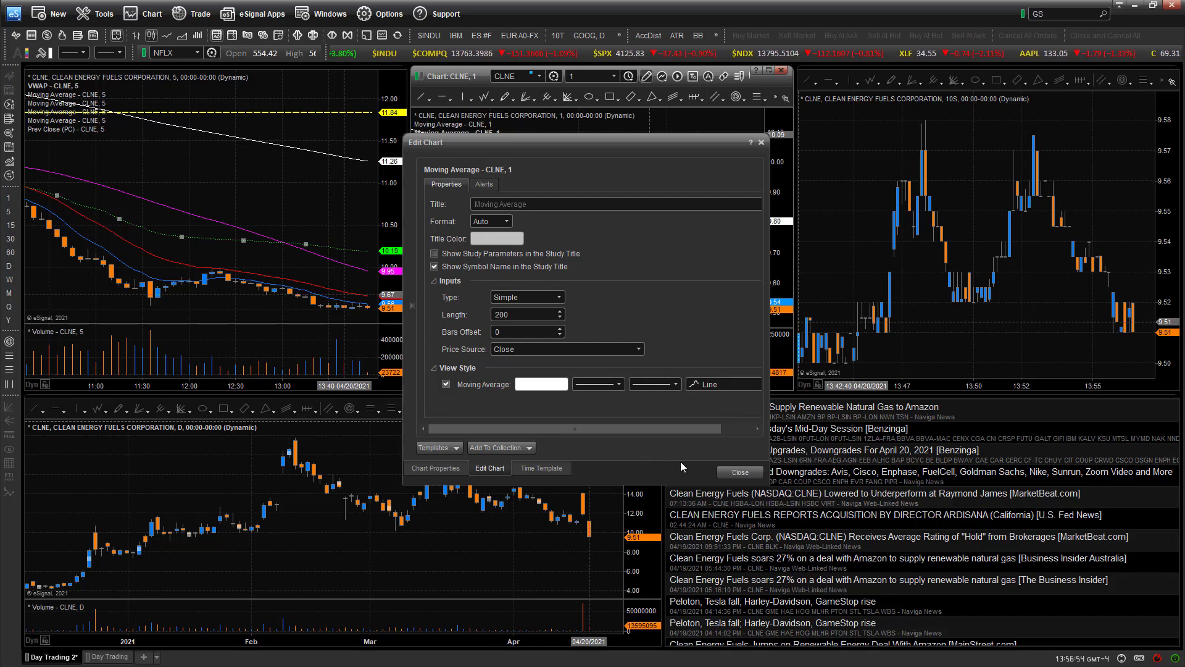
pyautogui.click(732, 472)
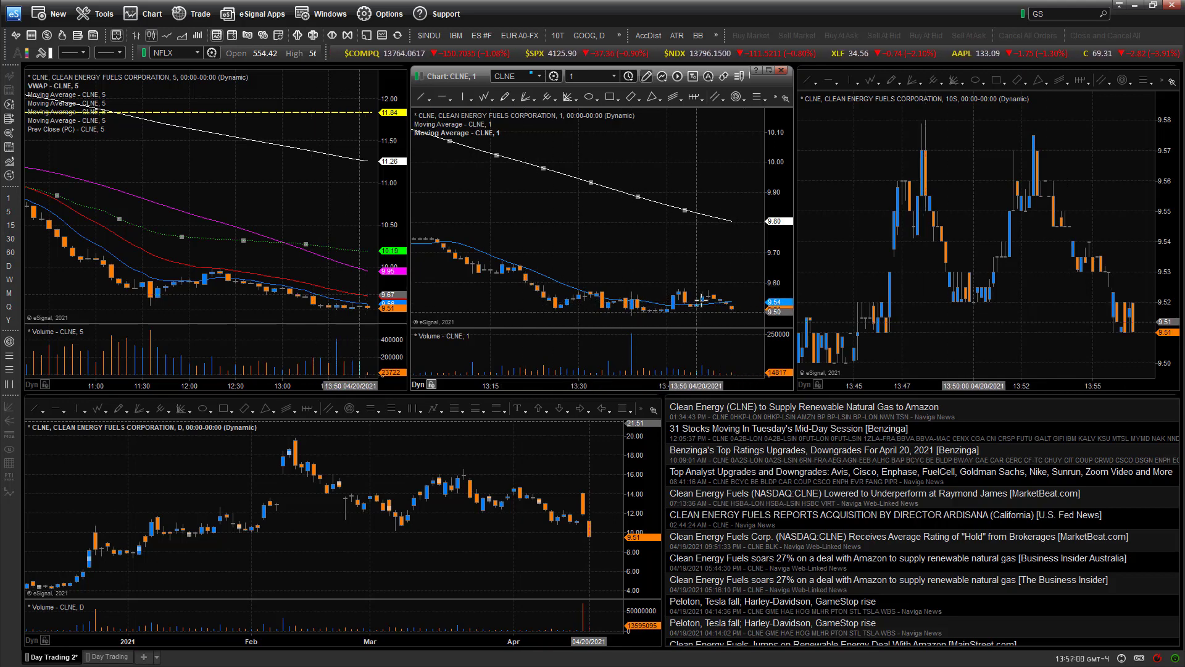
# - Find "vwap" among the studies and insert the built-in VWAP on the 1-minute chart
pyautogui.rightClick(547, 232)
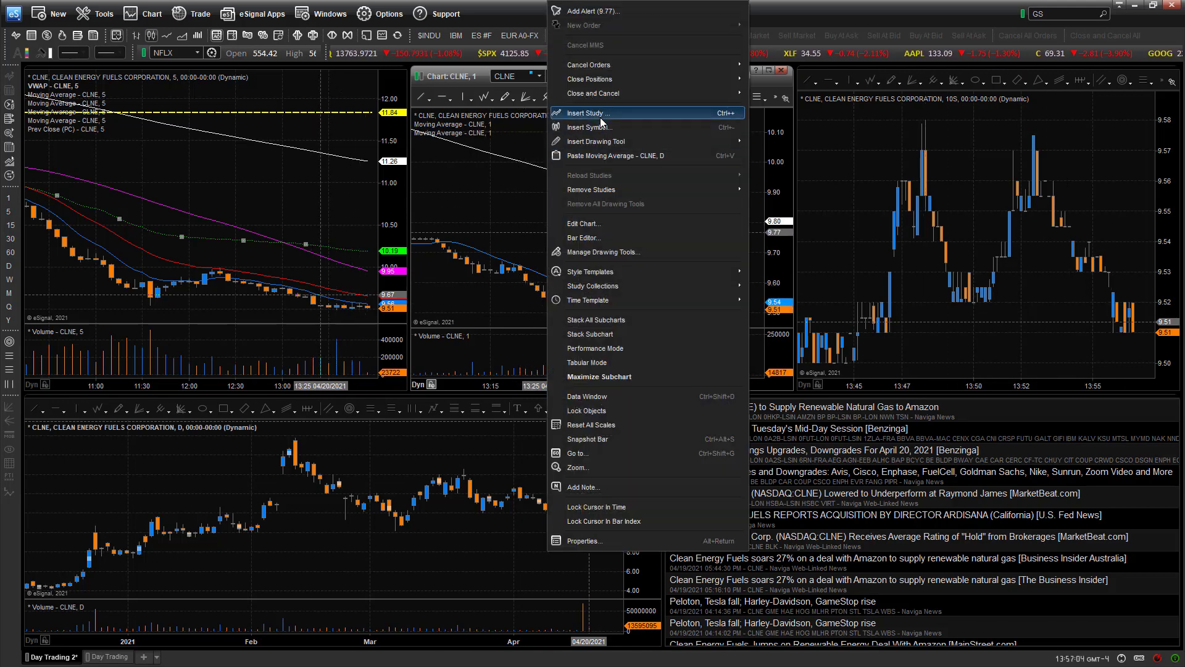
pyautogui.click(600, 117)
pyautogui.moveTo(471, 210); pyautogui.dragTo(414, 206)
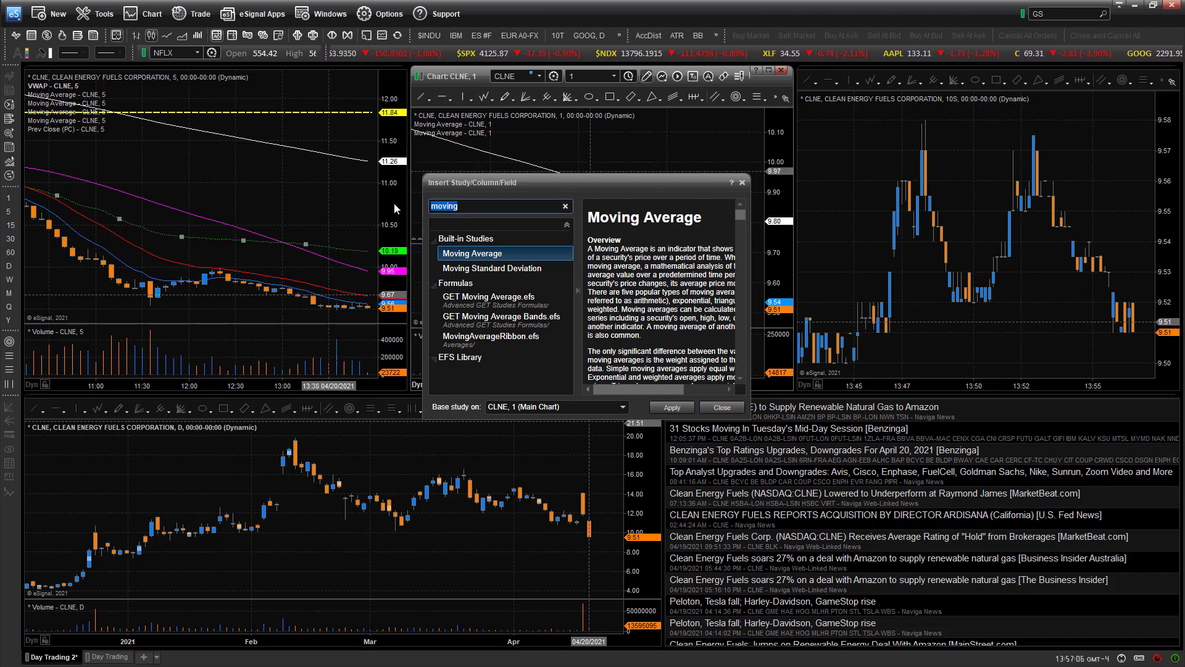
pyautogui.write('vwap')
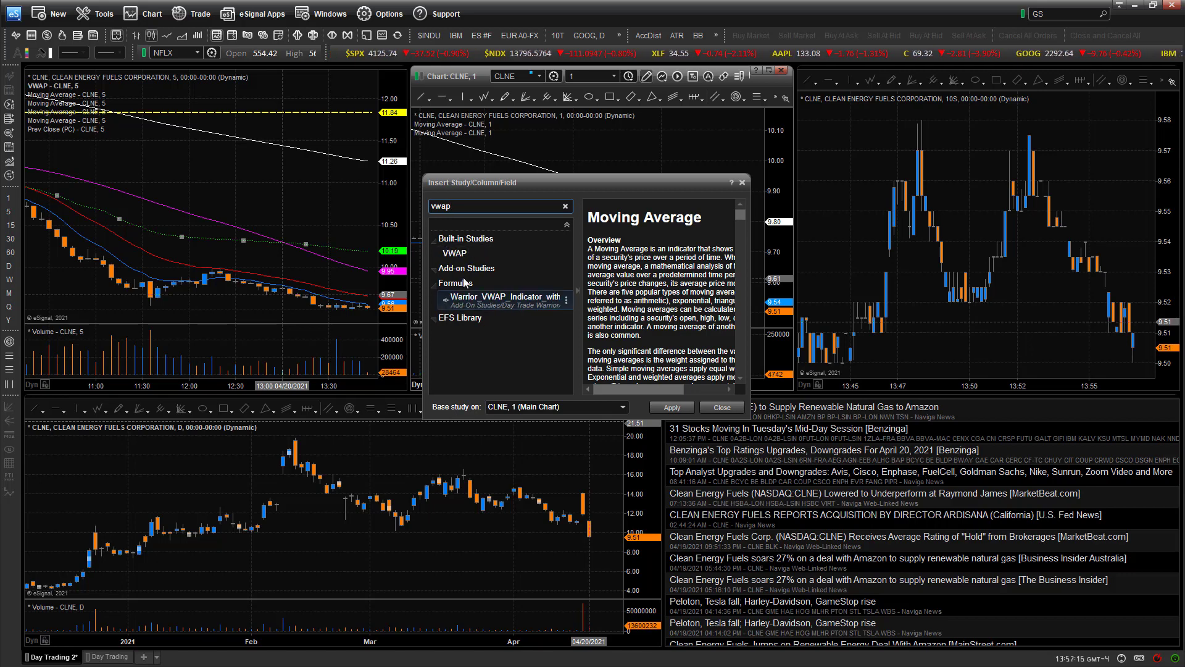
pyautogui.click(464, 255)
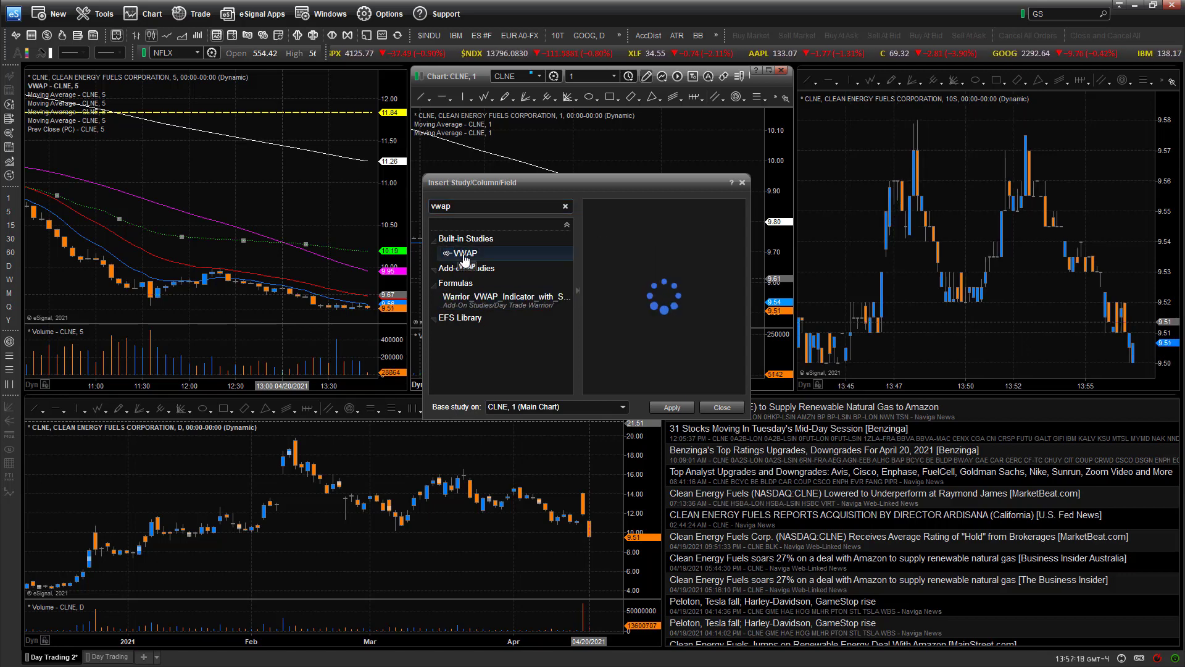
pyautogui.click(679, 406)
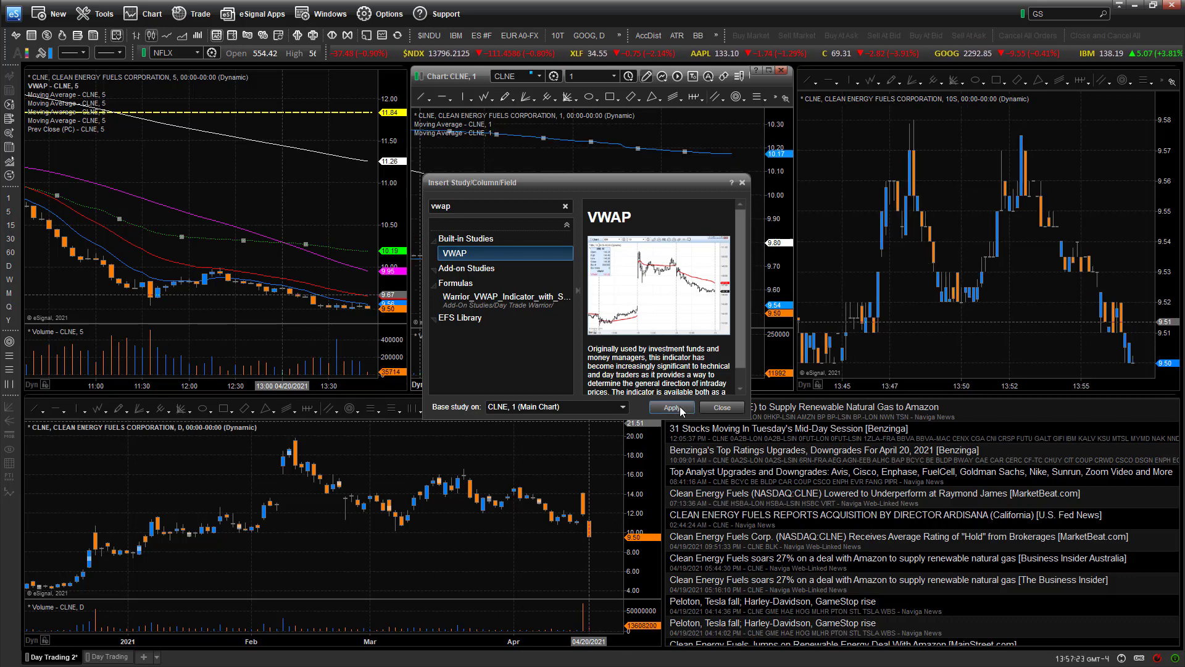
pyautogui.click(729, 409)
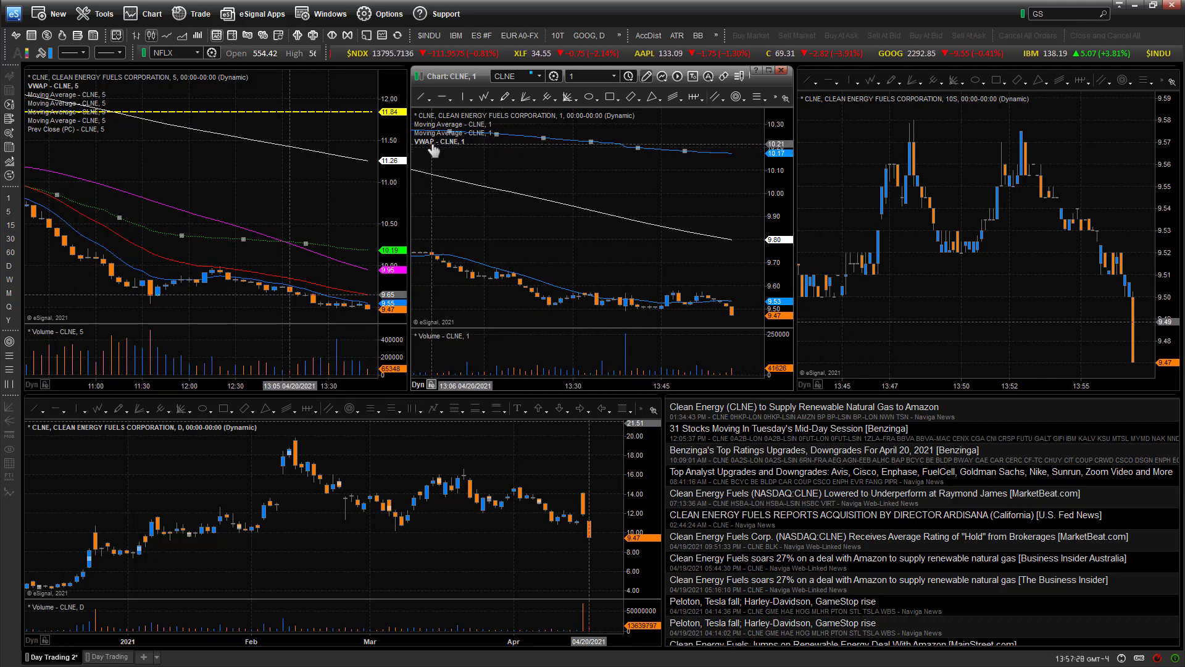
# - Restyle the 200-length simple moving average on the 1-minute chart as a short-dashed yellow line
pyautogui.rightClick(435, 146)
pyautogui.click(468, 154)
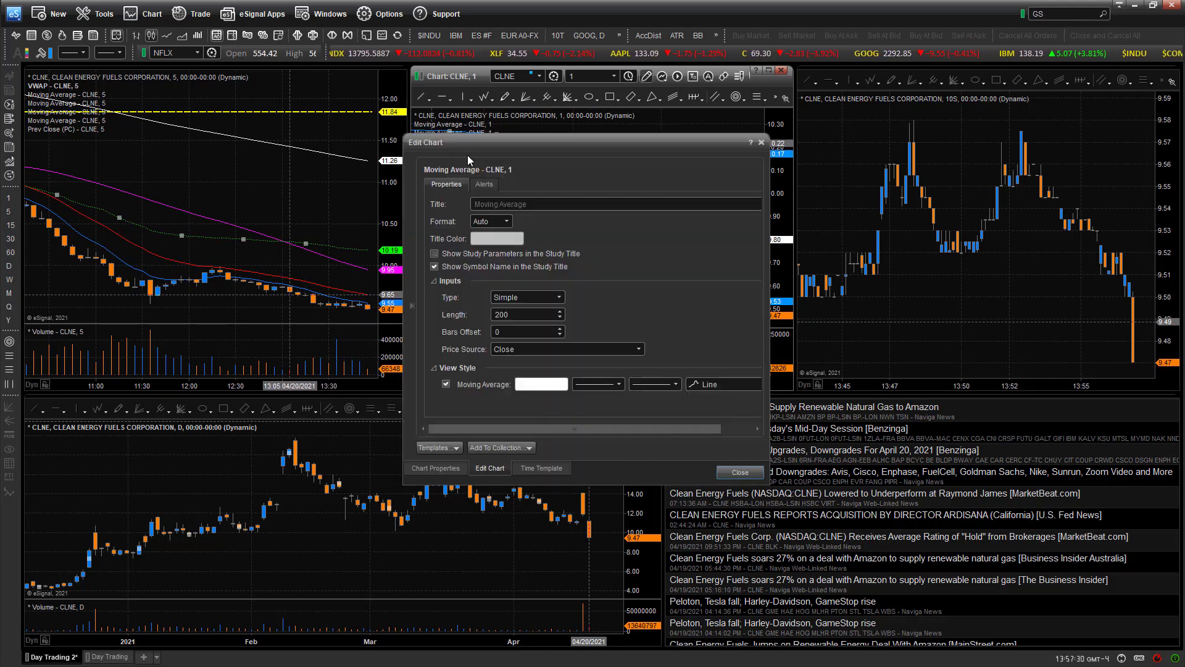
pyautogui.click(598, 387)
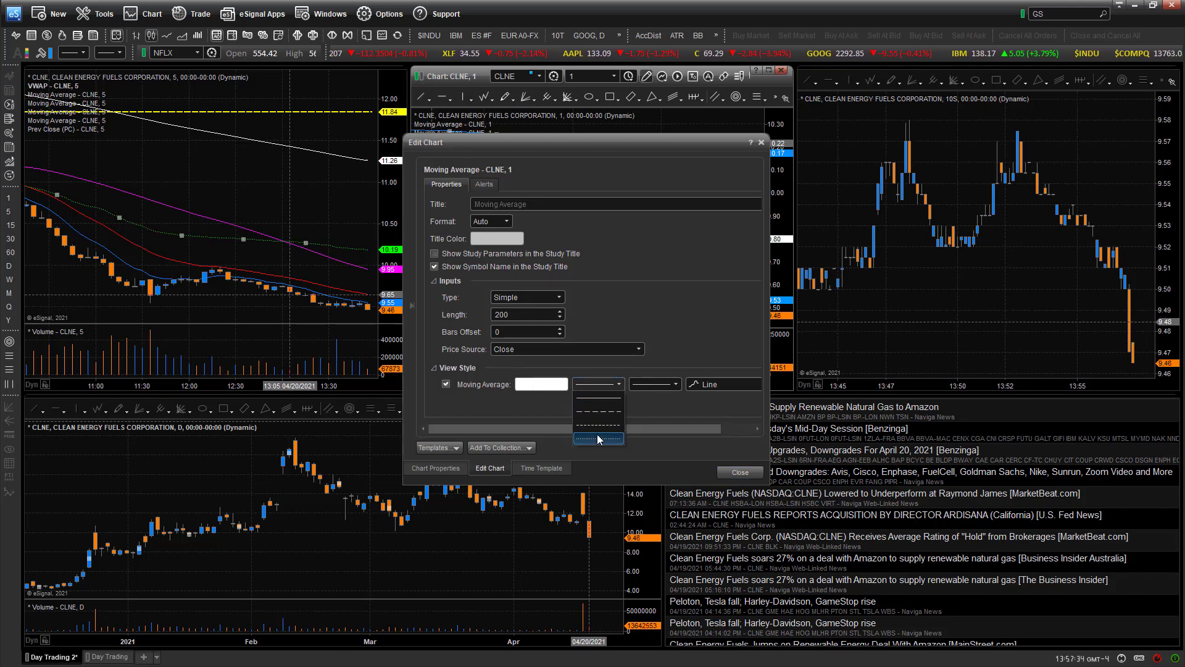
pyautogui.click(594, 429)
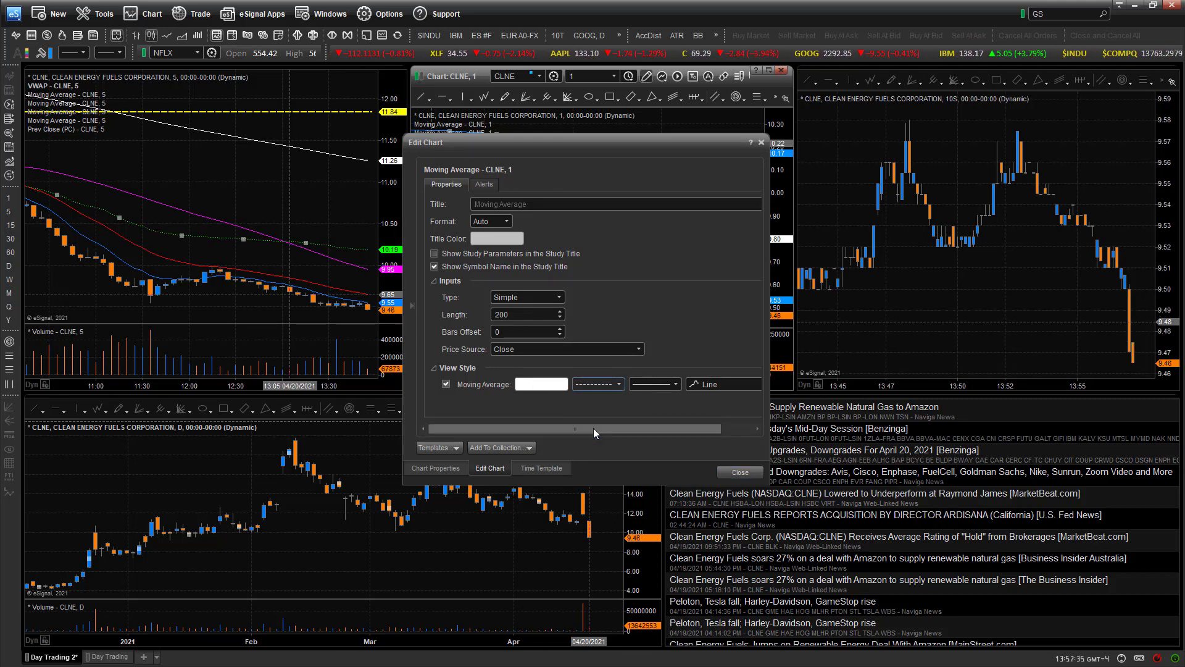
pyautogui.click(541, 383)
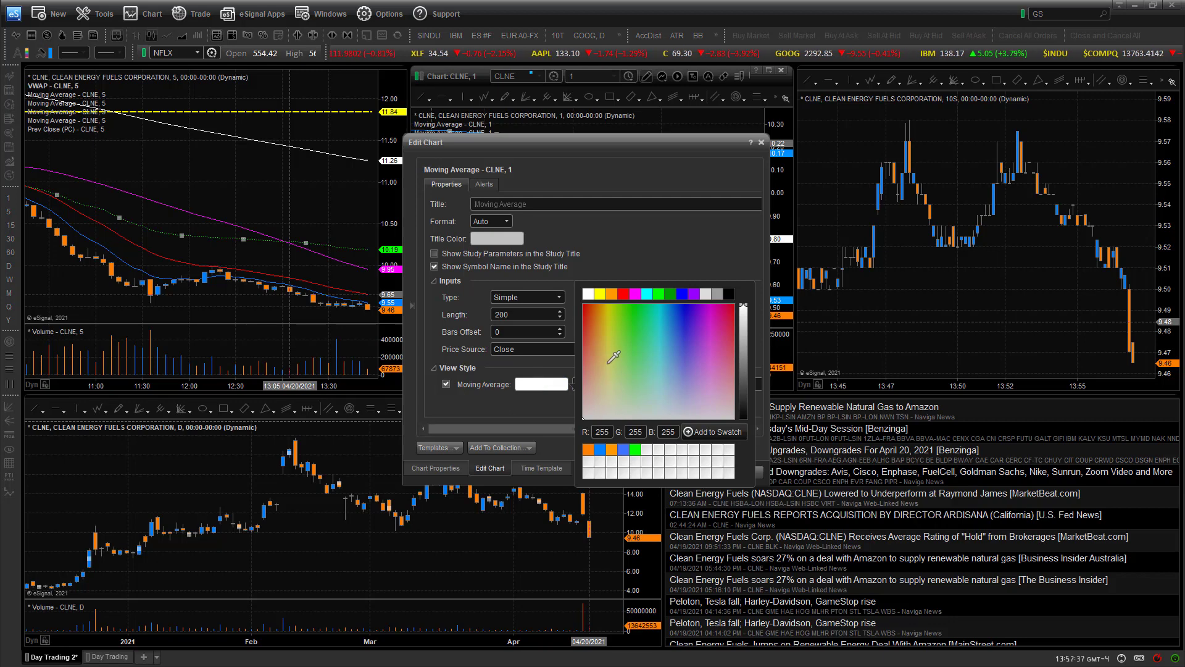
pyautogui.click(602, 292)
pyautogui.click(536, 398)
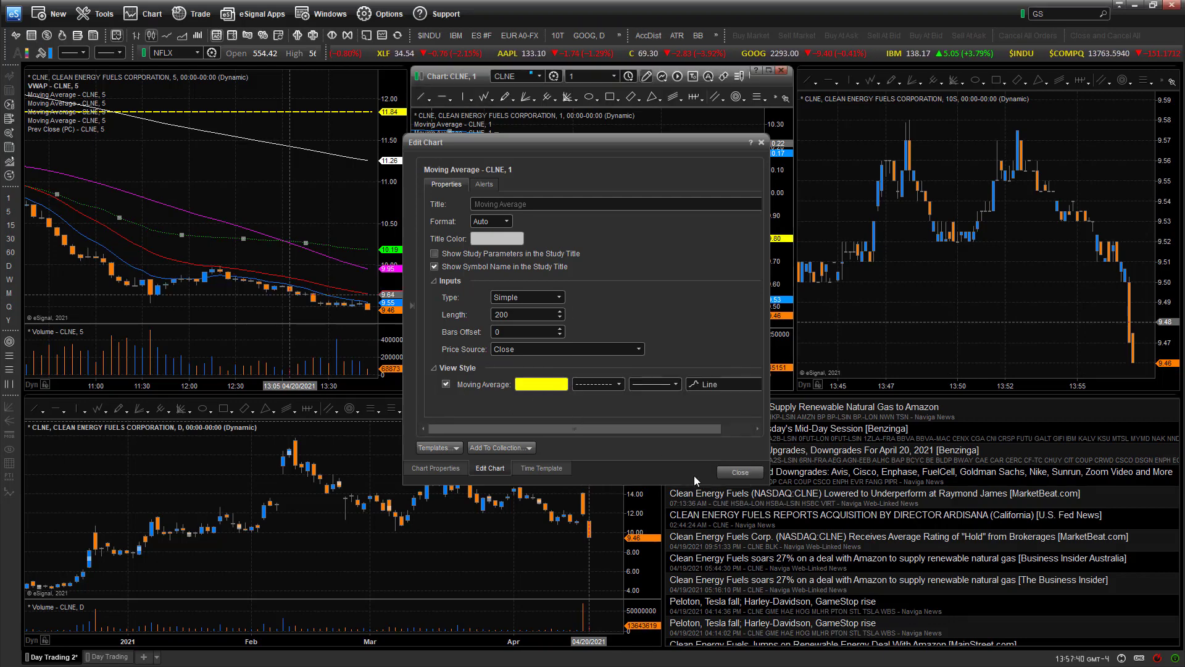
pyautogui.click(739, 473)
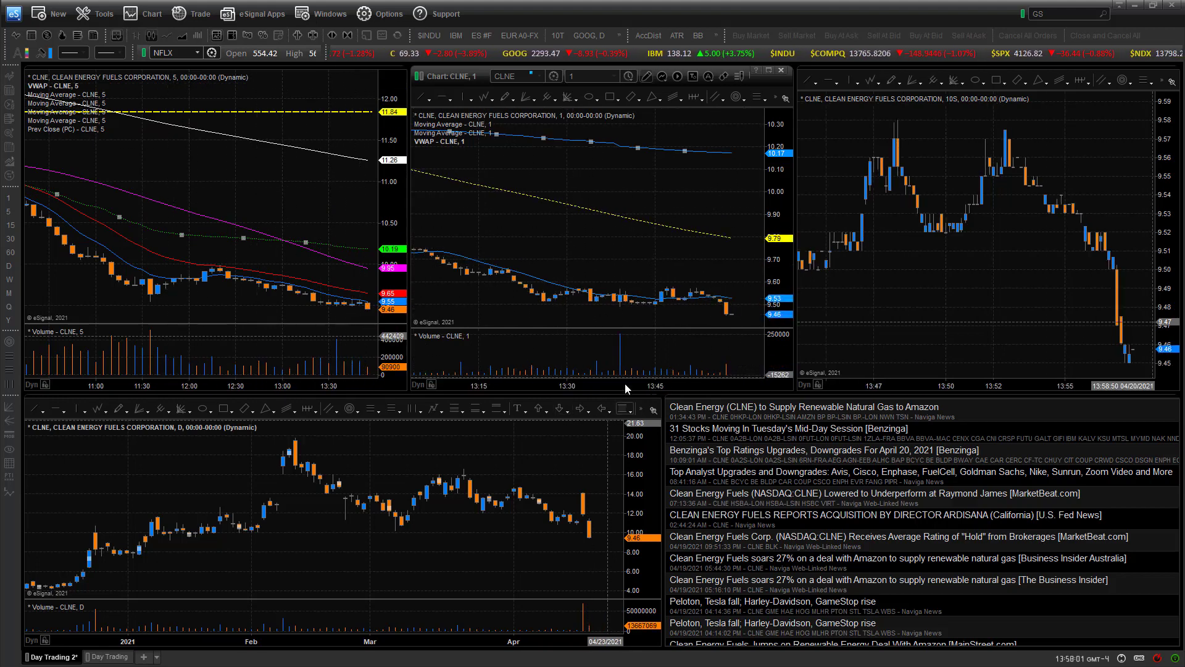
# - Remove all studies from the 1-minute CLNE chart
pyautogui.rightClick(561, 233)
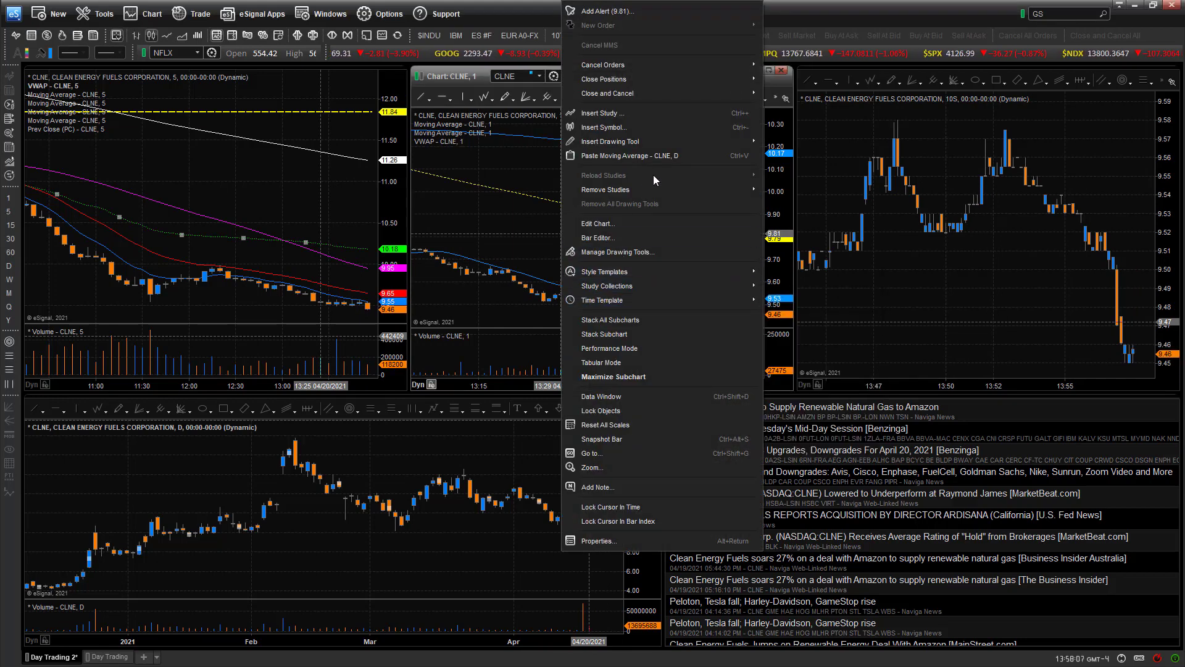
pyautogui.moveTo(625, 191)
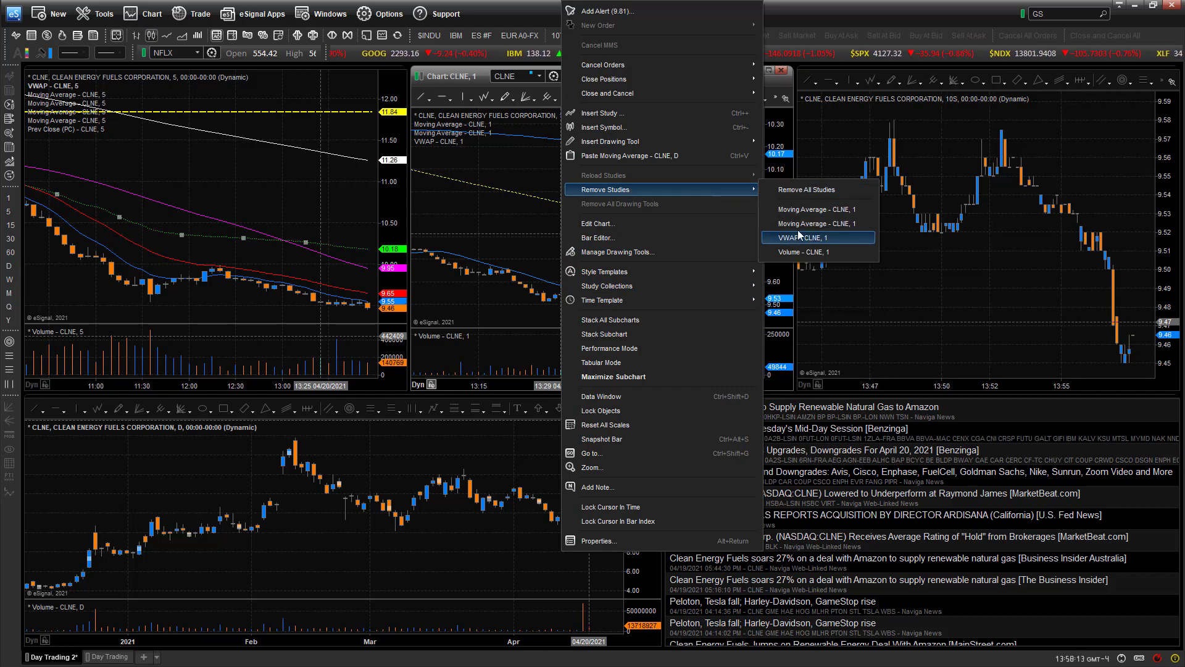
pyautogui.click(811, 190)
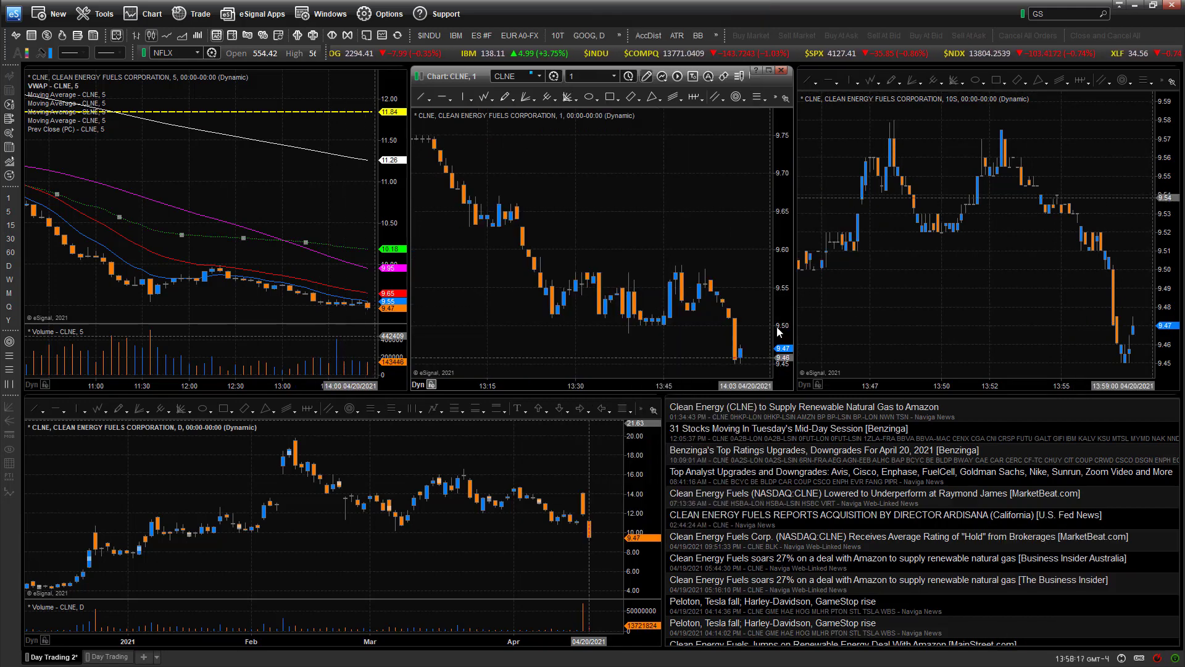
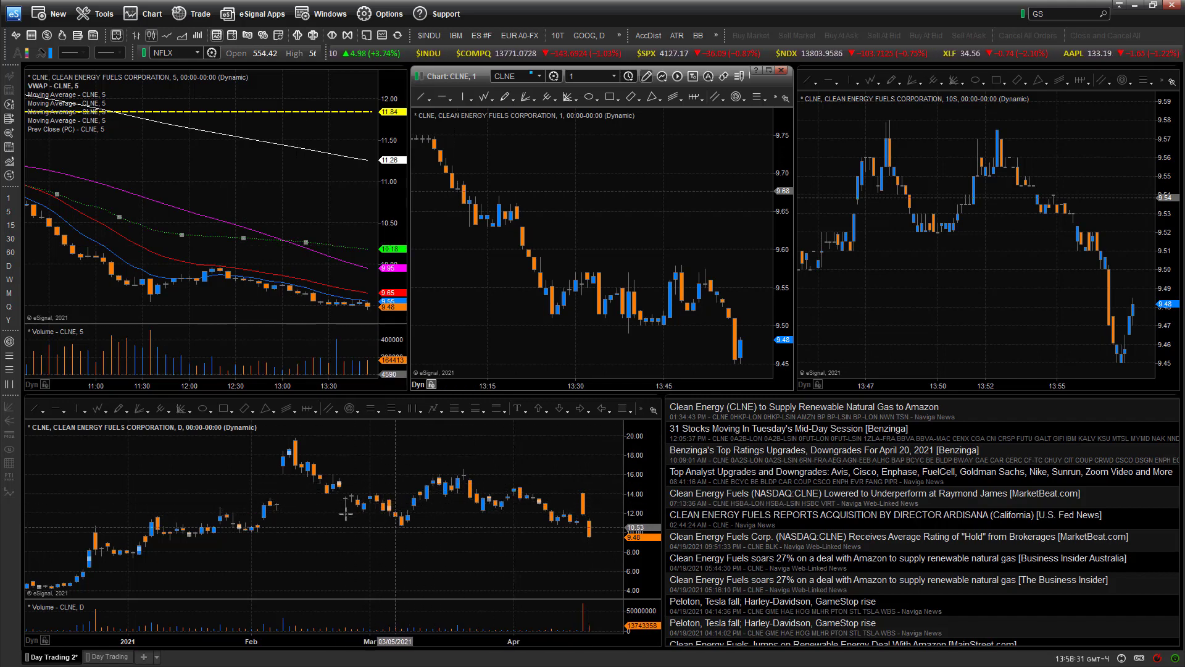
# - Add the 5-minute chart's VWAP to a new study collection saved as "Main Studies"
pyautogui.rightClick(64, 87)
pyautogui.rightClick(54, 106)
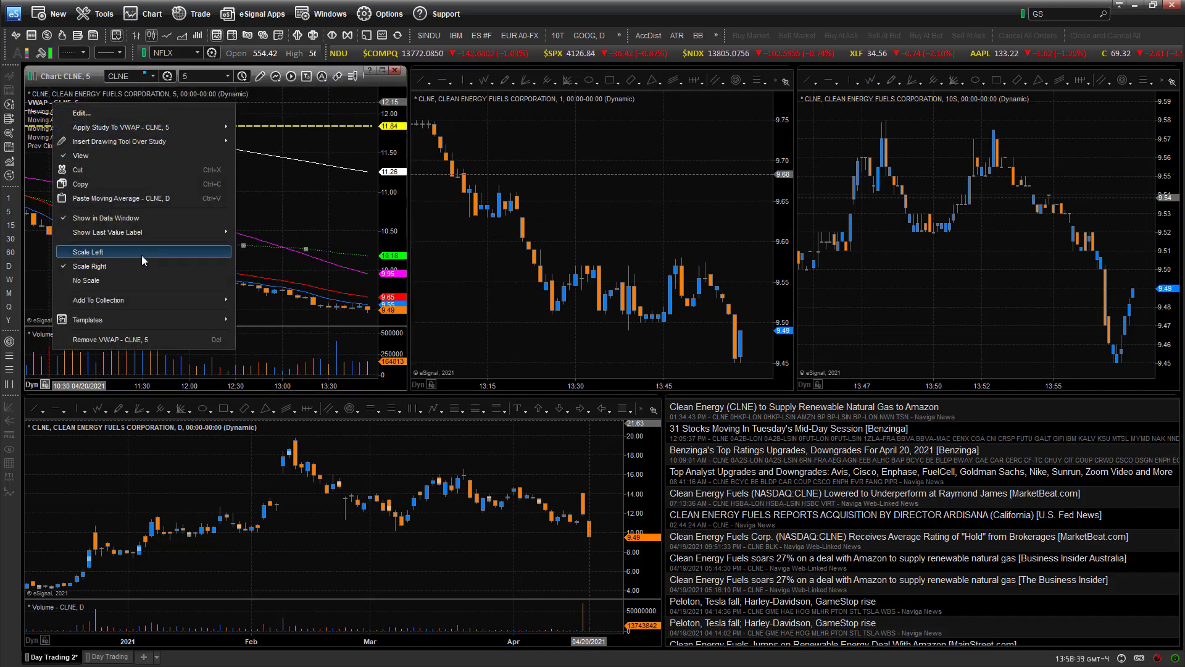
pyautogui.moveTo(166, 295)
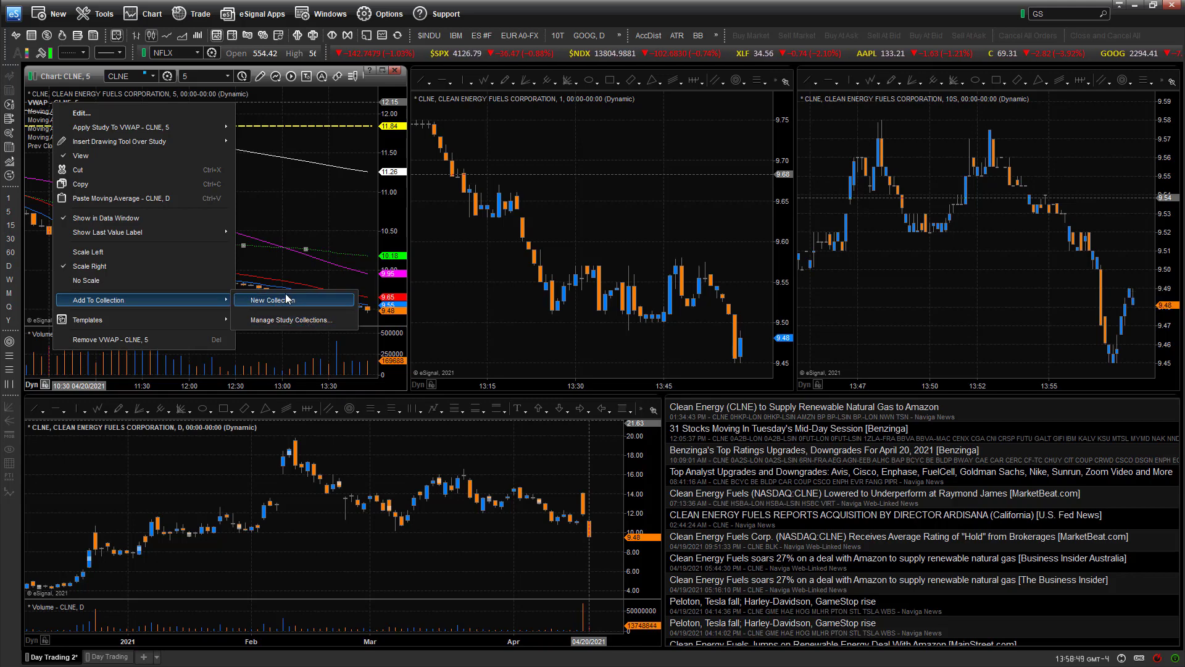
pyautogui.click(284, 301)
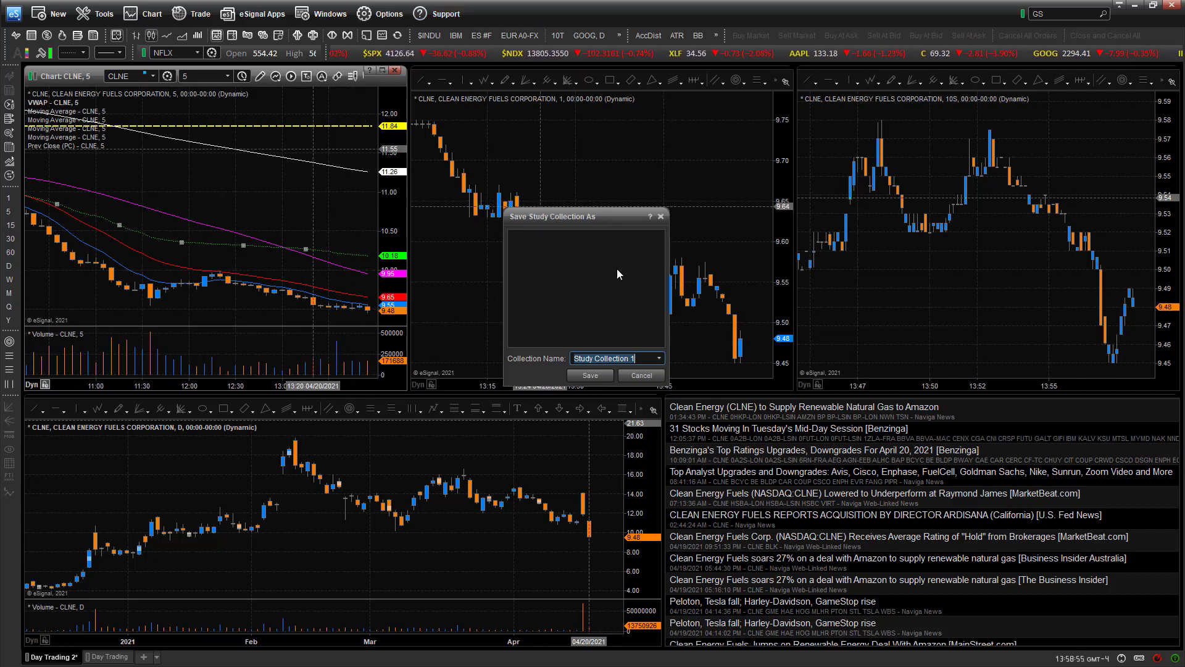
pyautogui.write('Main')
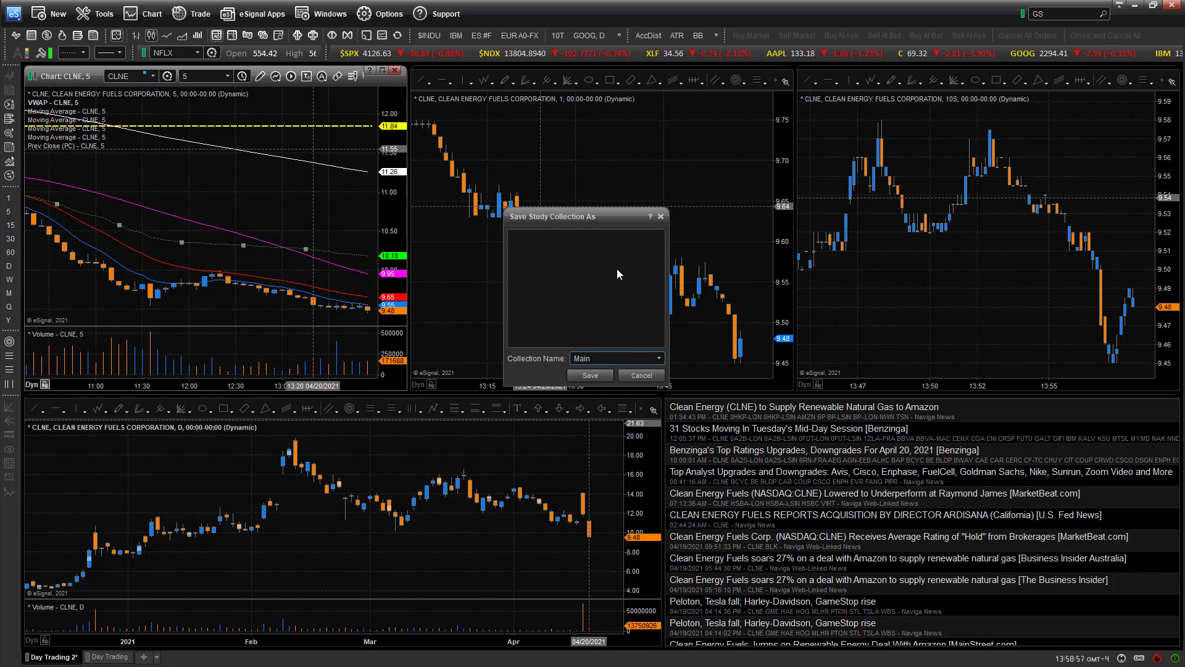
pyautogui.write(' Studies')
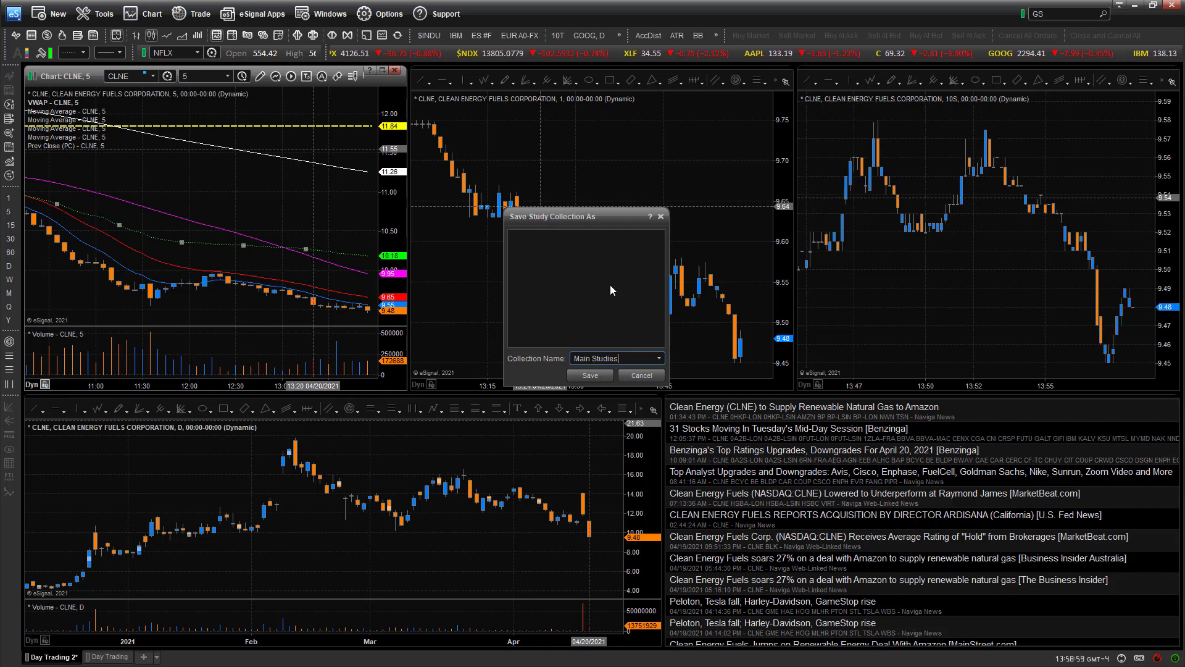
pyautogui.click(603, 379)
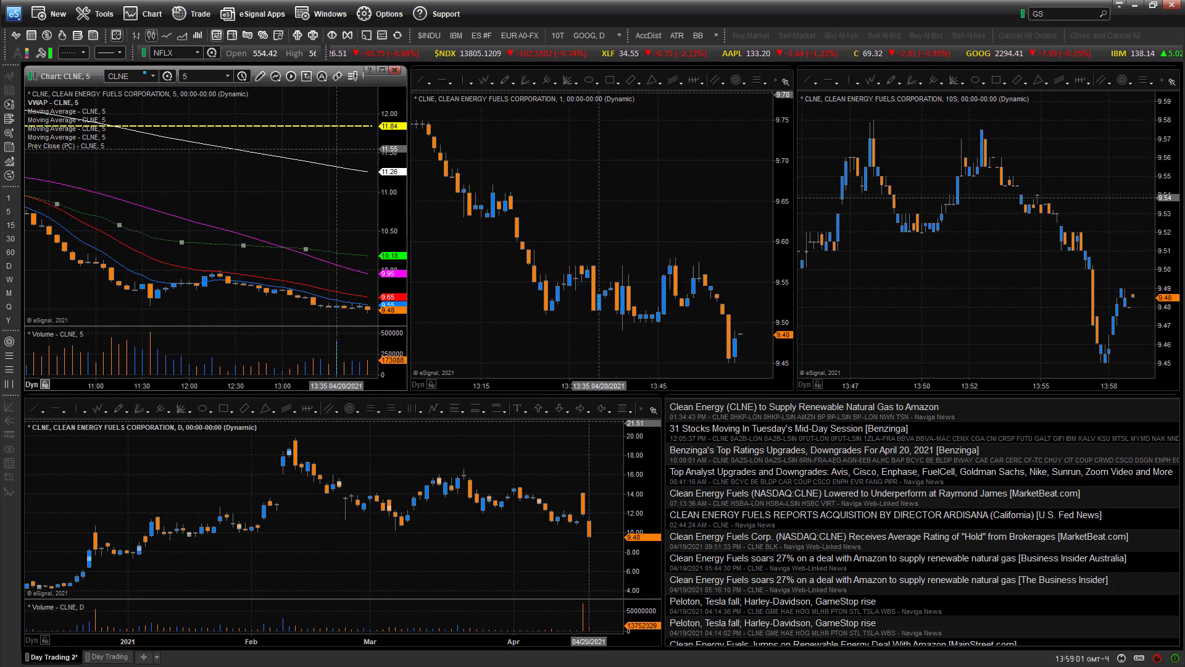
# - Add the first two moving averages listed on the 5-minute chart to the Main Studies collection
pyautogui.rightClick(70, 113)
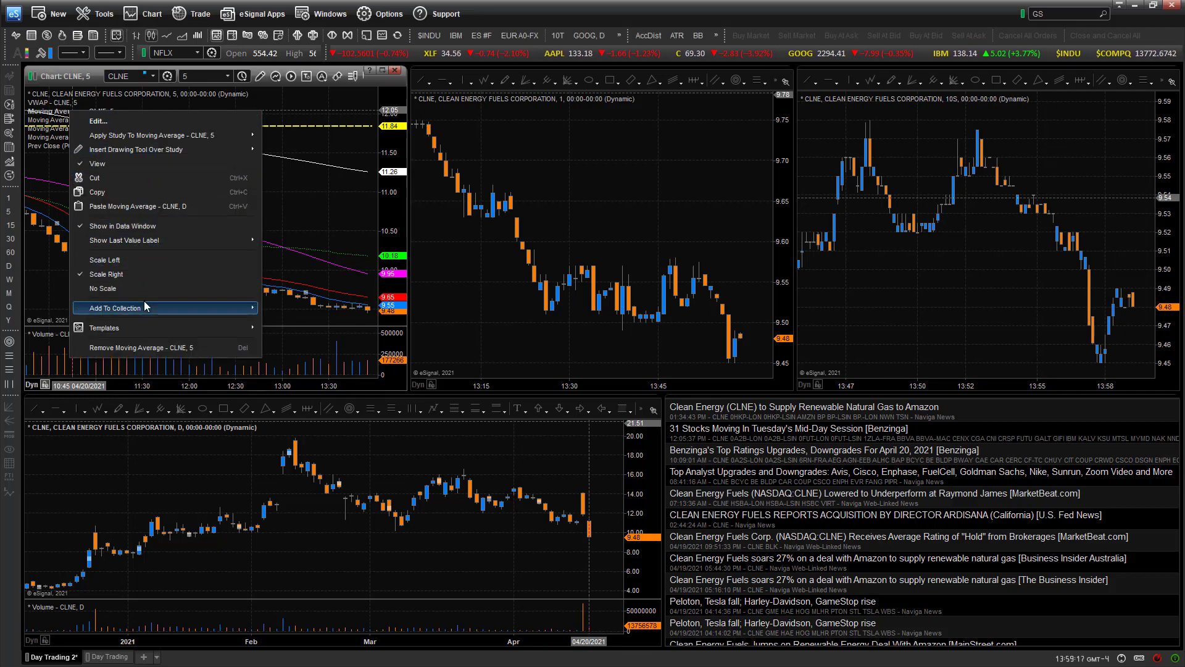
pyautogui.click(307, 328)
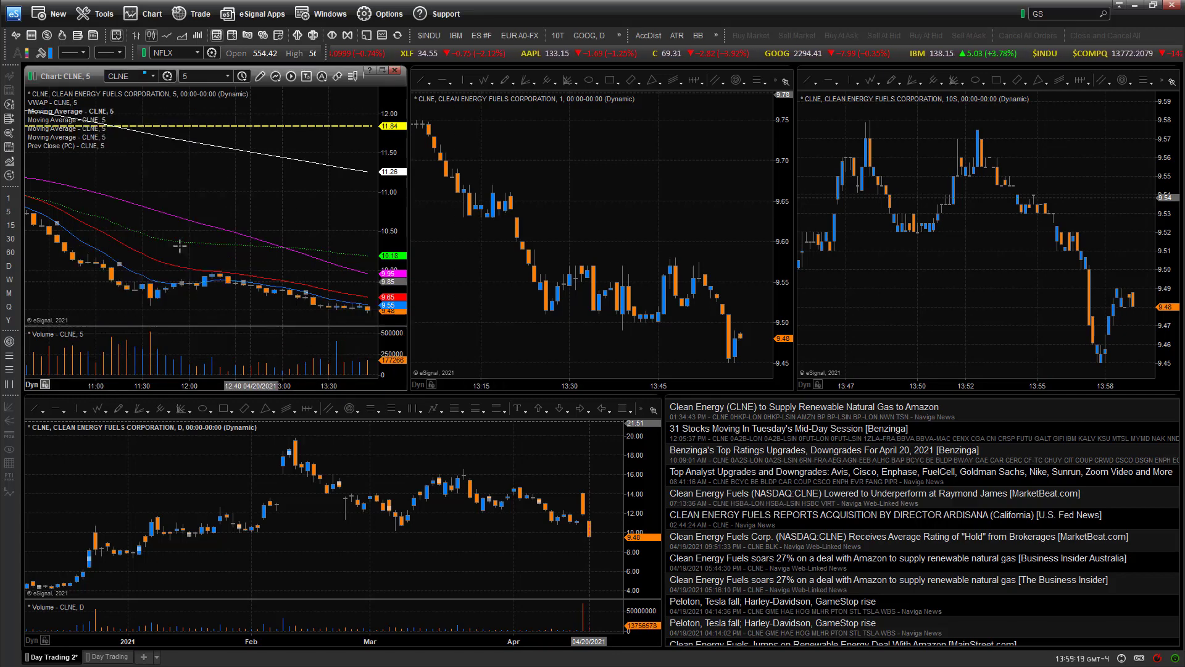
pyautogui.rightClick(80, 119)
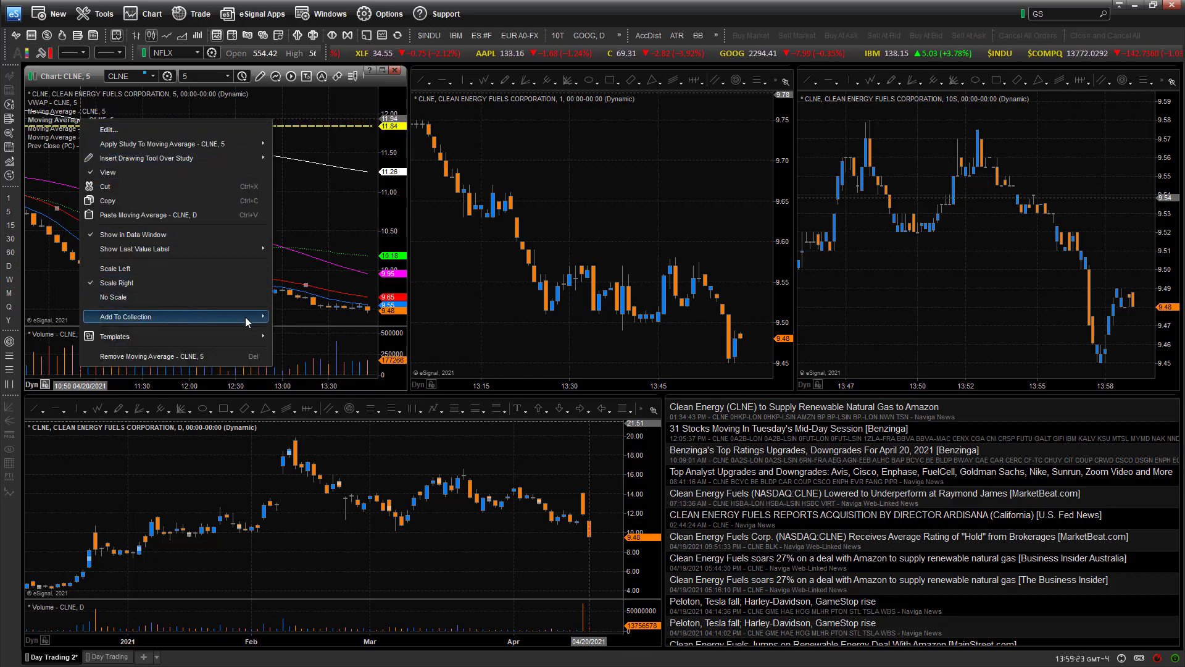
pyautogui.moveTo(246, 317)
pyautogui.click(295, 327)
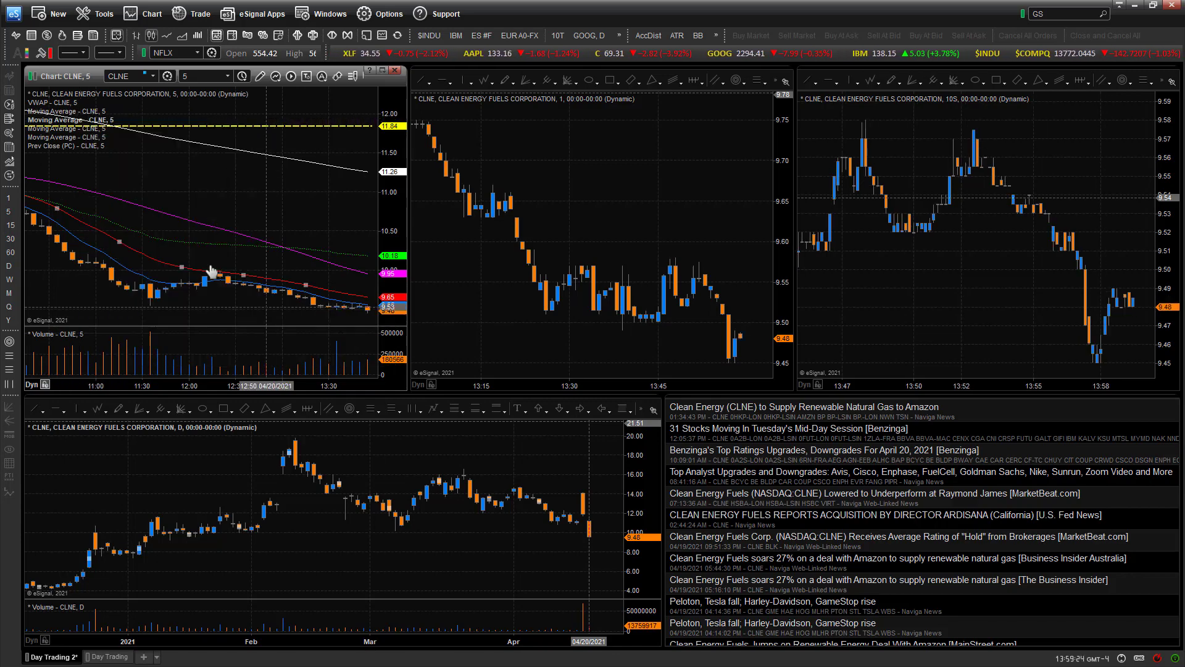
pyautogui.rightClick(90, 129)
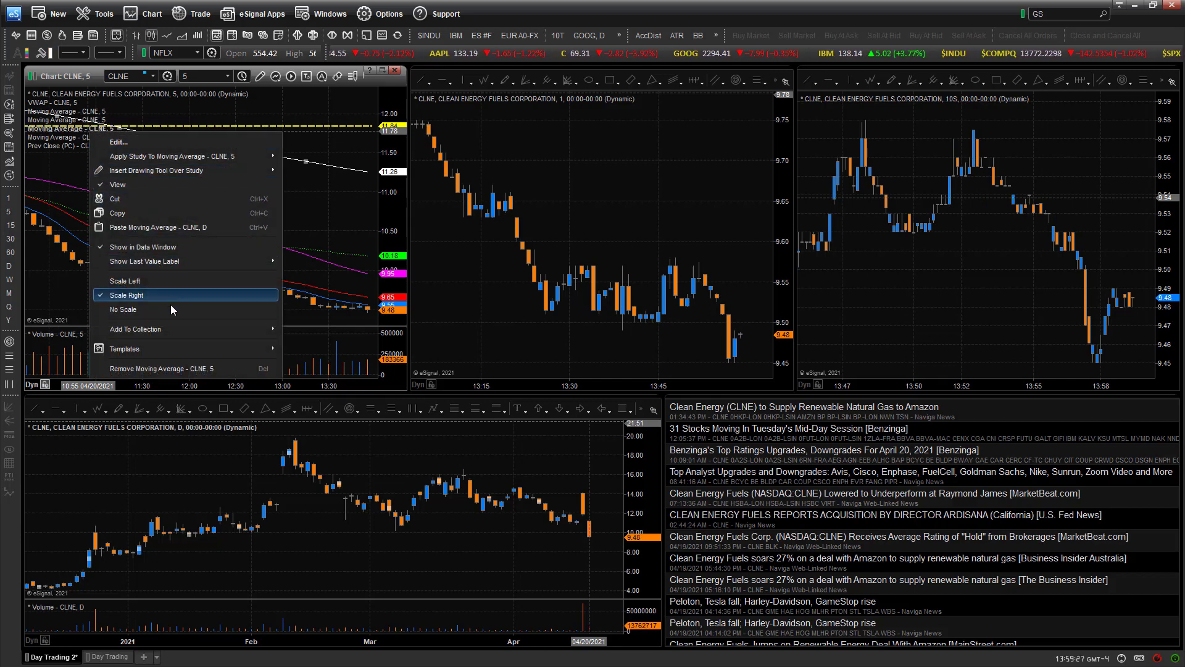
pyautogui.moveTo(206, 329)
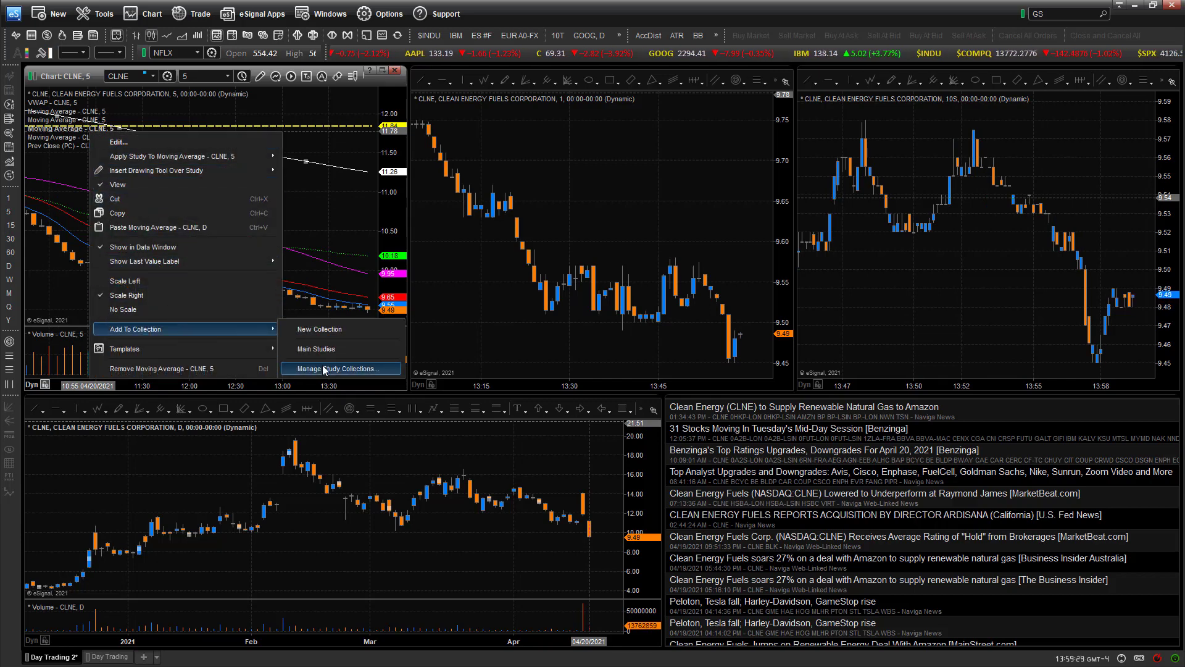
pyautogui.click(327, 369)
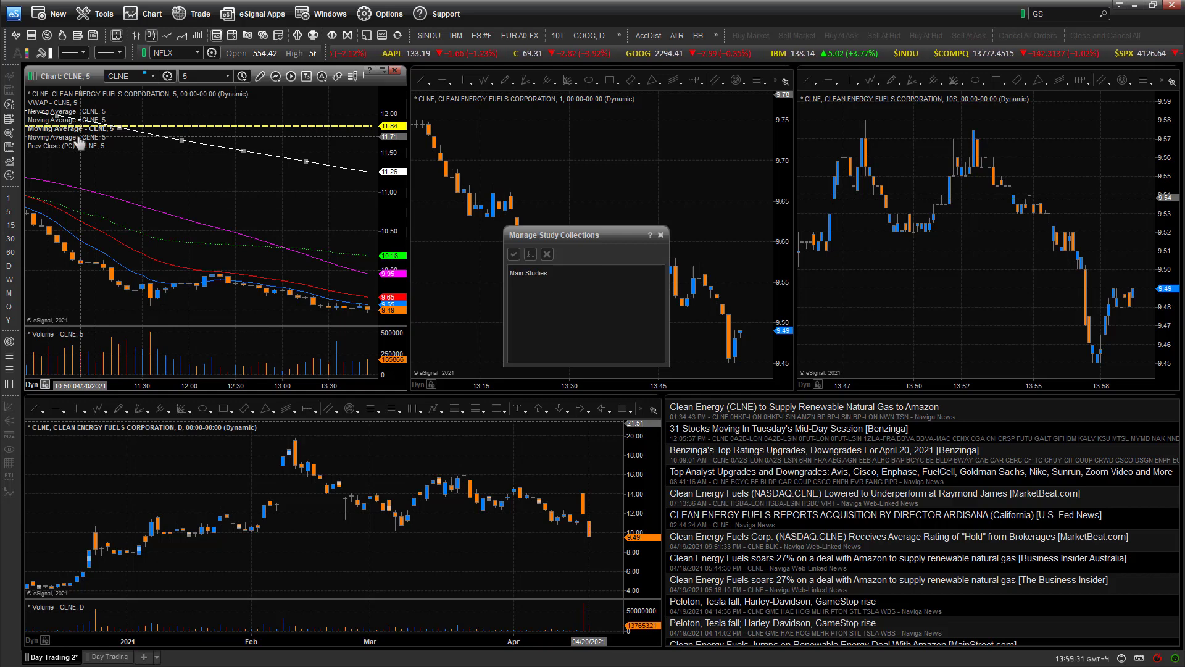
pyautogui.click(658, 235)
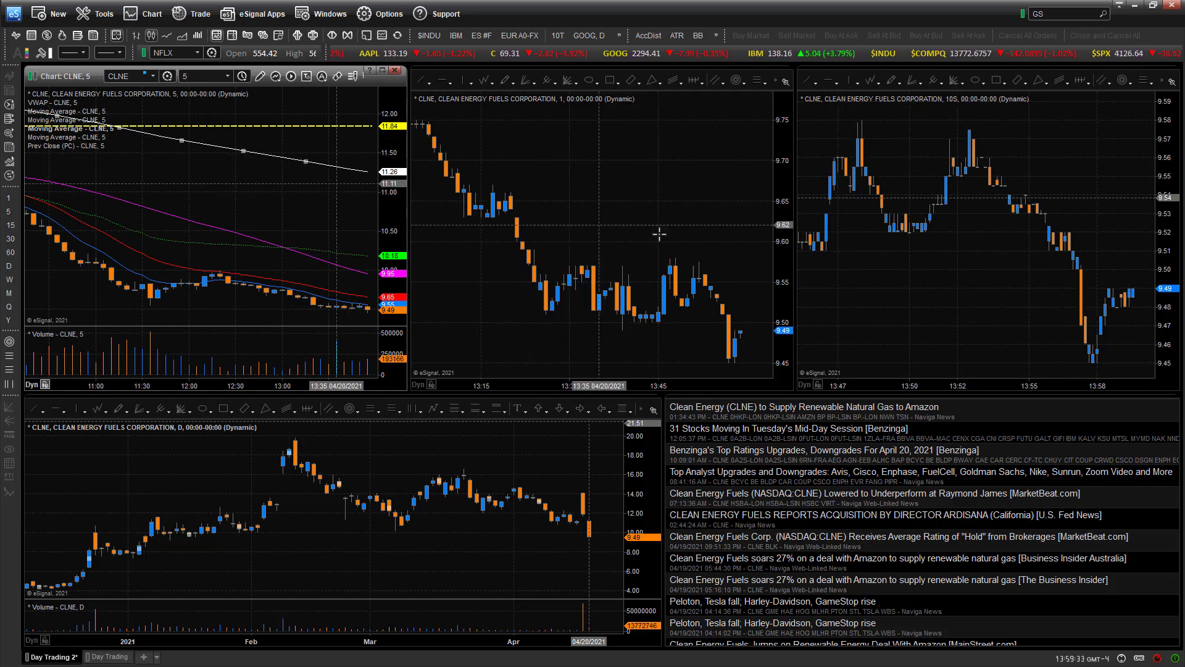
# - Add the third and fourth moving averages and the Prev Close study of the 5-minute chart to the Main Studies collection
pyautogui.rightClick(82, 130)
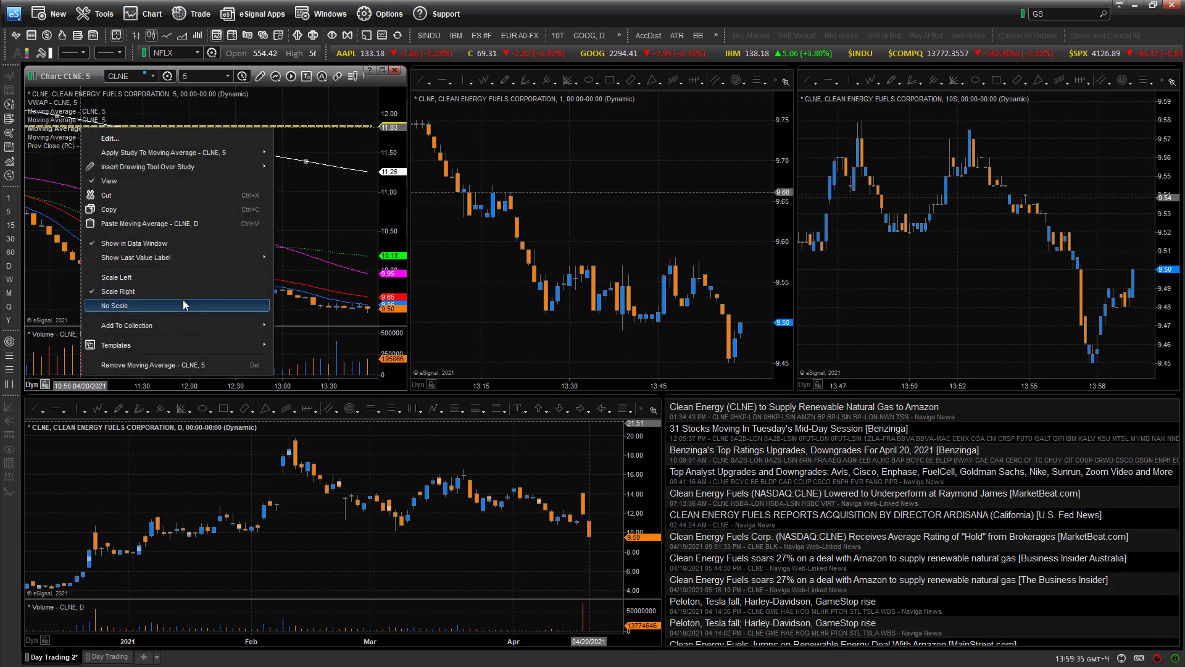
pyautogui.moveTo(176, 324)
pyautogui.click(323, 345)
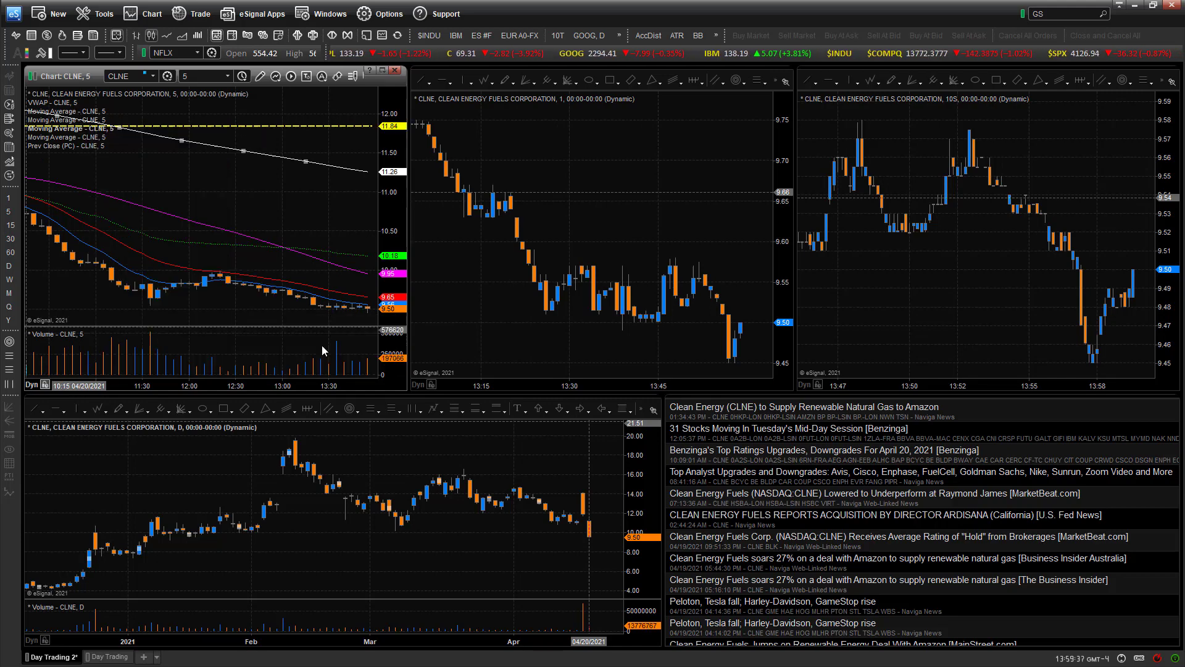
pyautogui.rightClick(74, 140)
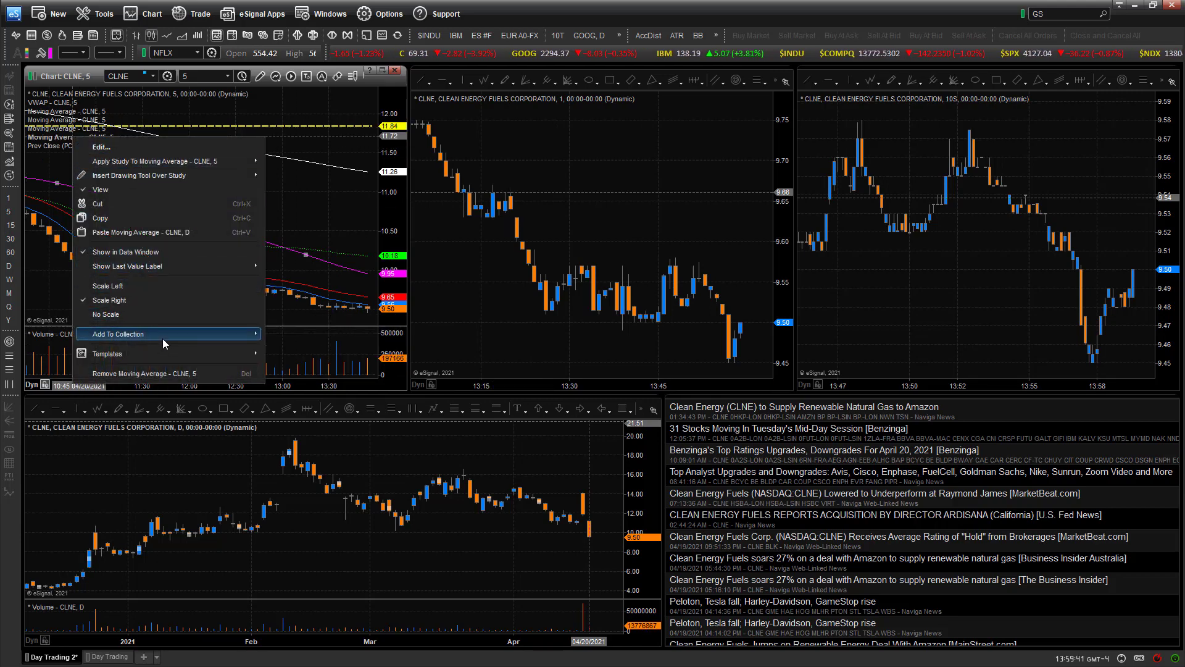
pyautogui.moveTo(162, 336)
pyautogui.click(302, 355)
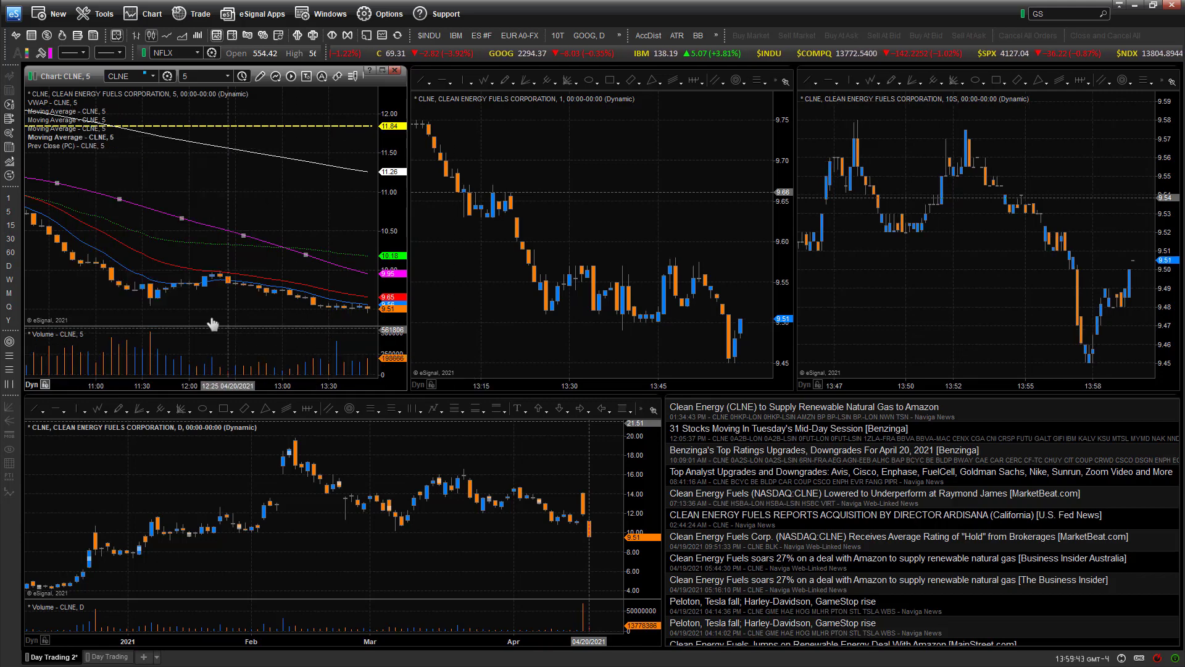
pyautogui.rightClick(48, 148)
pyautogui.moveTo(163, 315)
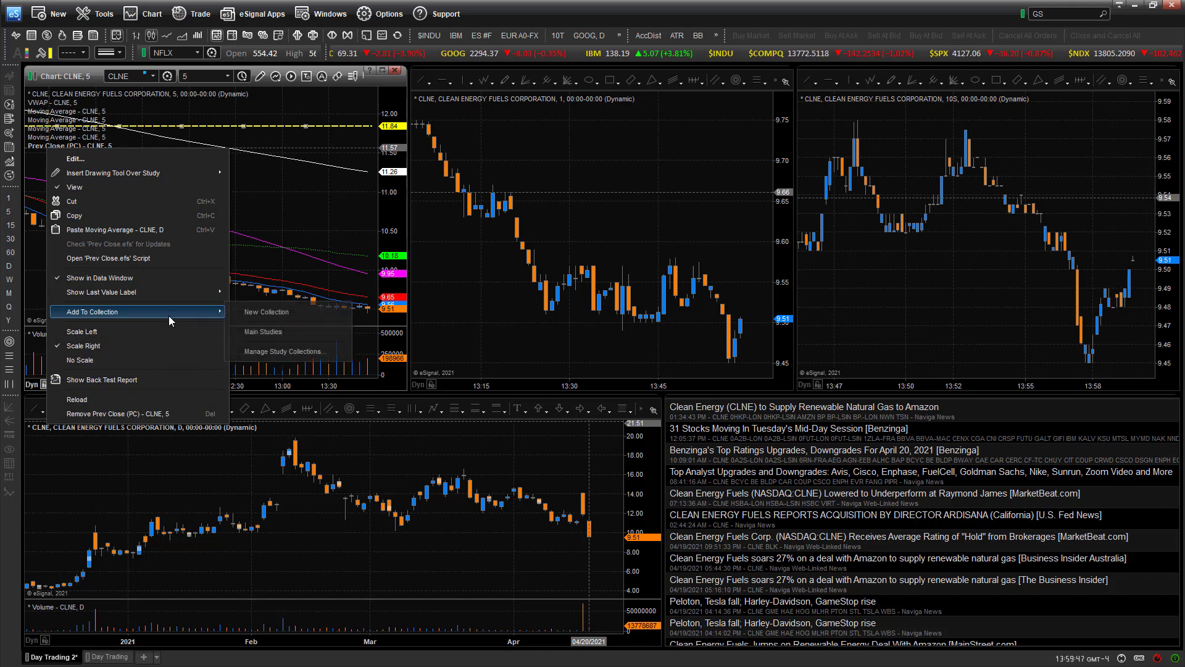
pyautogui.click(256, 329)
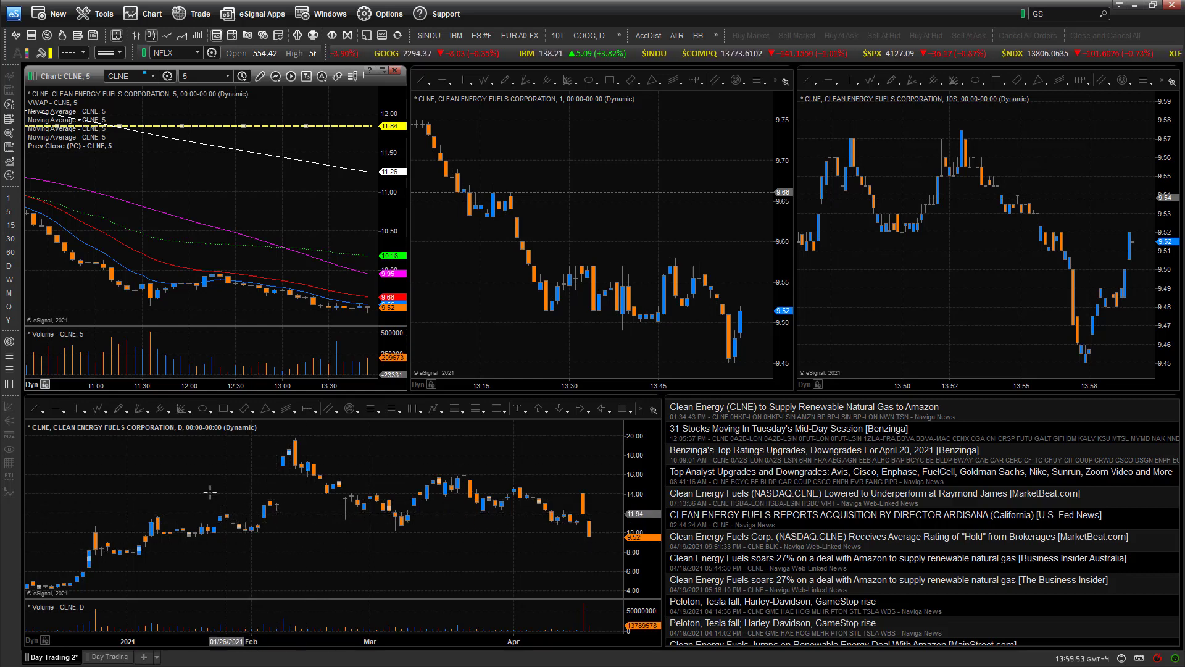
# - Apply the Main Studies collection to the daily CLNE chart
pyautogui.click(146, 463)
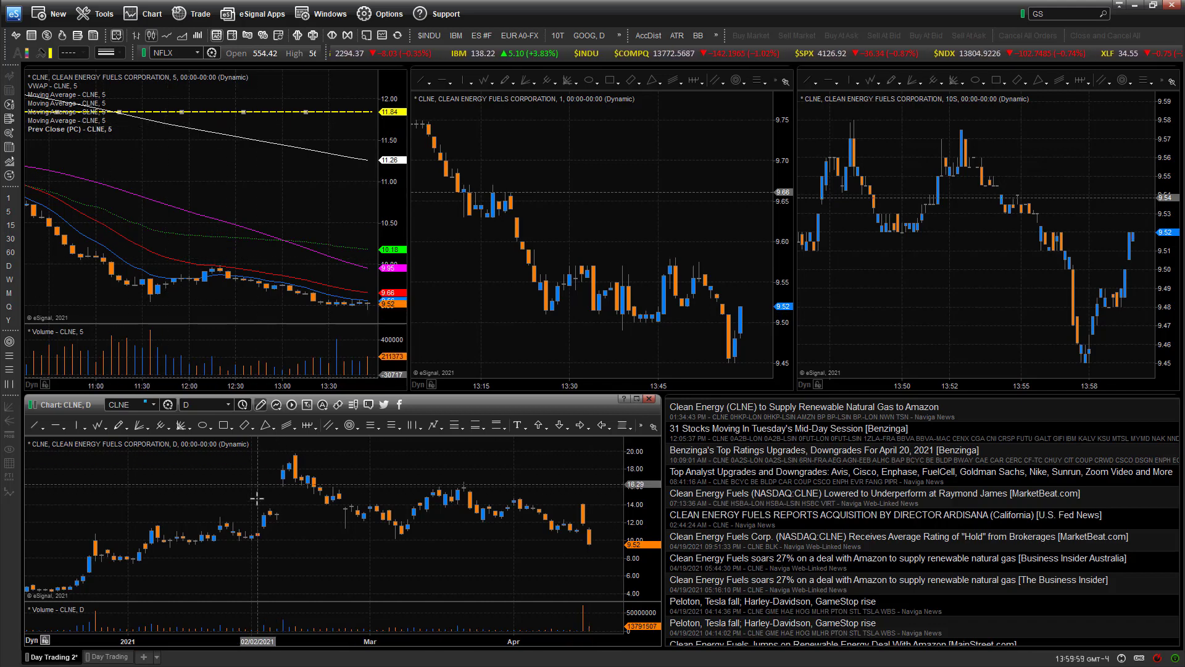
pyautogui.rightClick(221, 487)
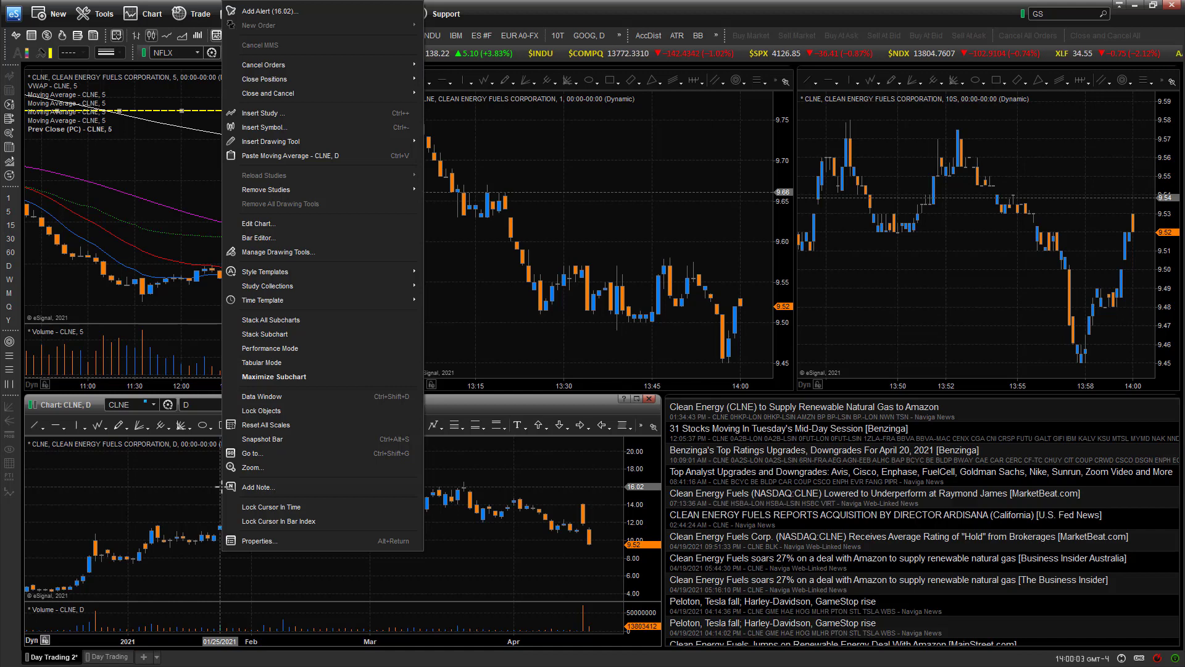
pyautogui.moveTo(412, 293)
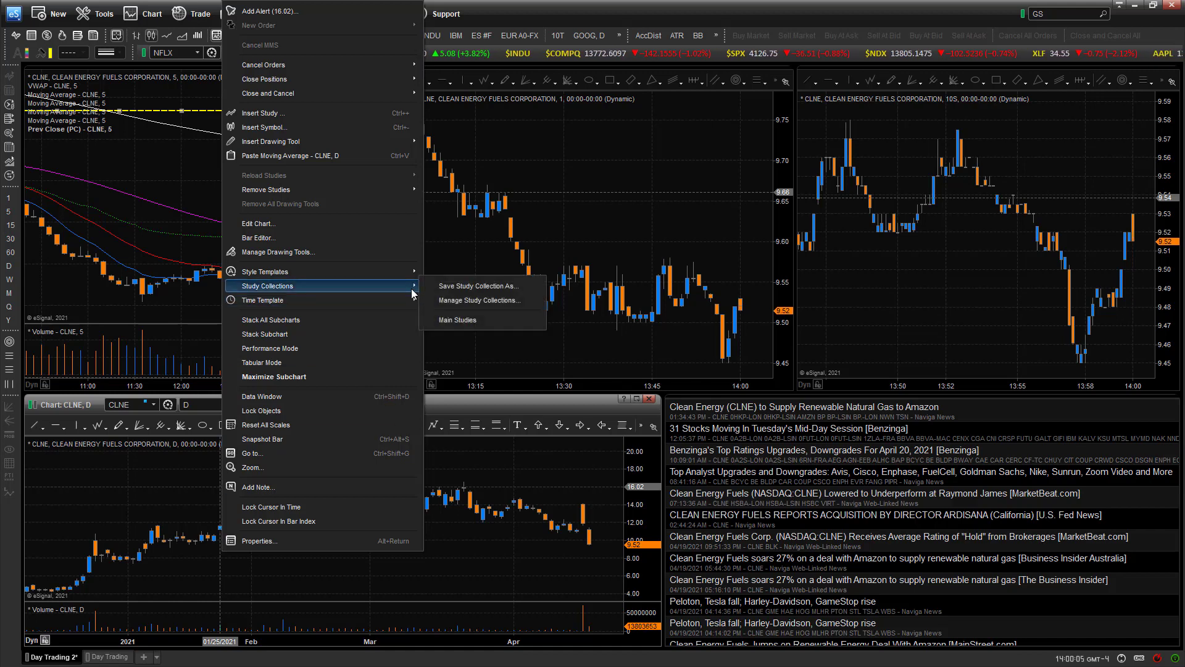
pyautogui.click(467, 319)
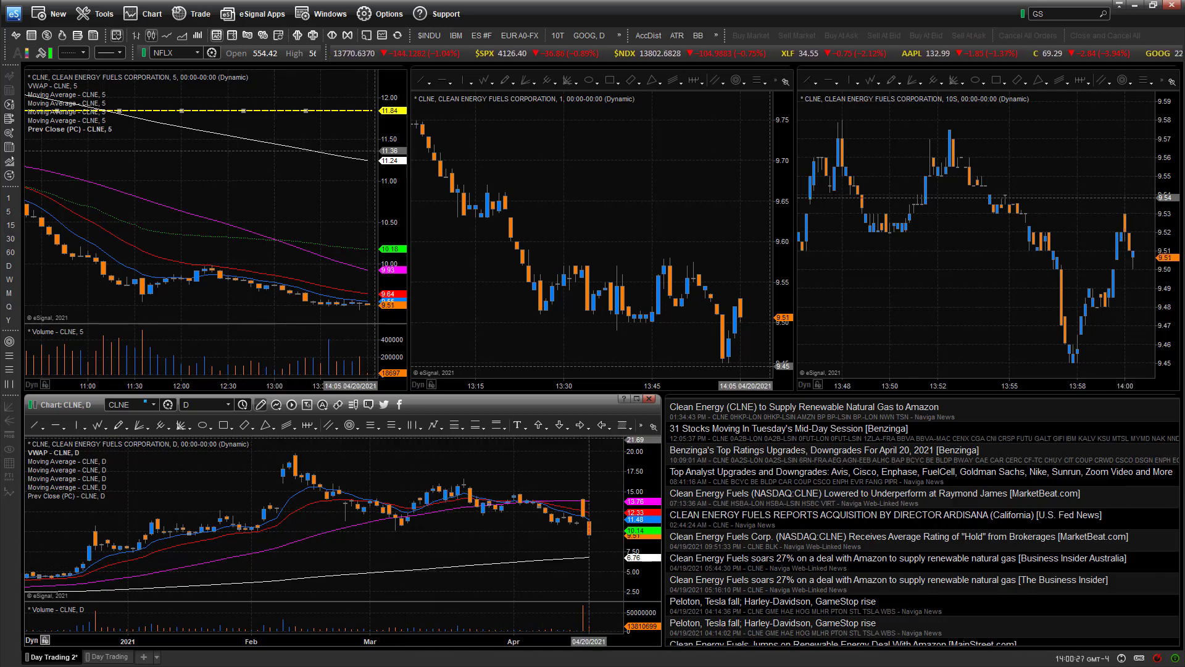
# - Apply the Main Studies collection to the 1-minute CLNE chart
pyautogui.click(611, 185)
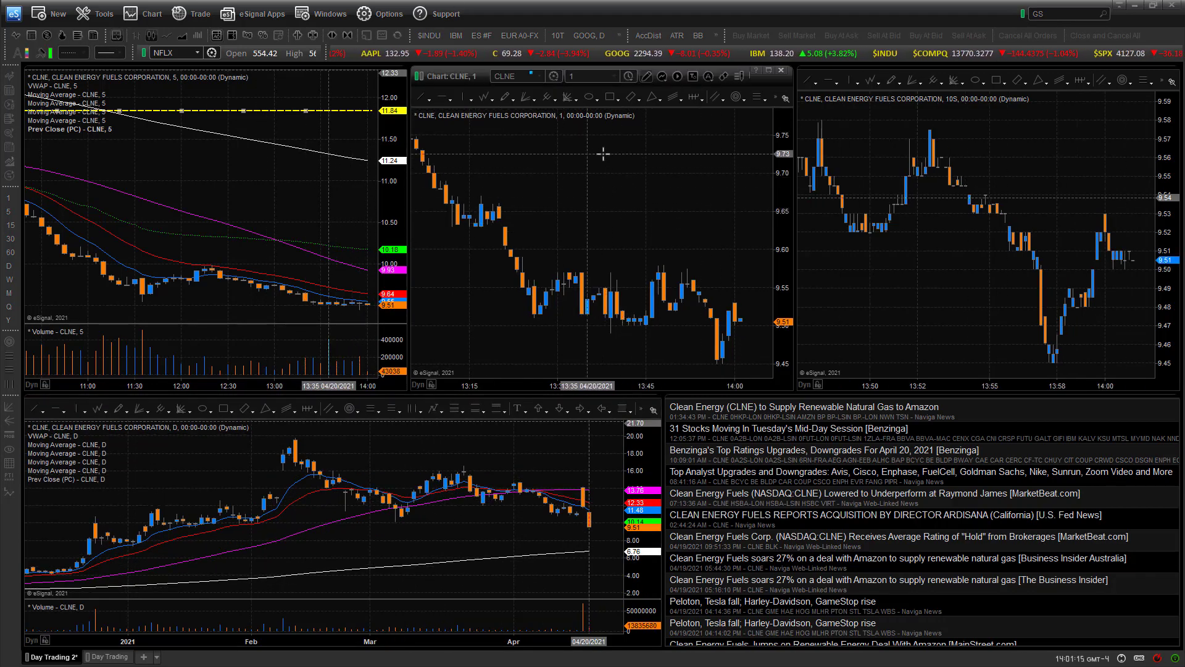
pyautogui.rightClick(568, 176)
pyautogui.moveTo(625, 288)
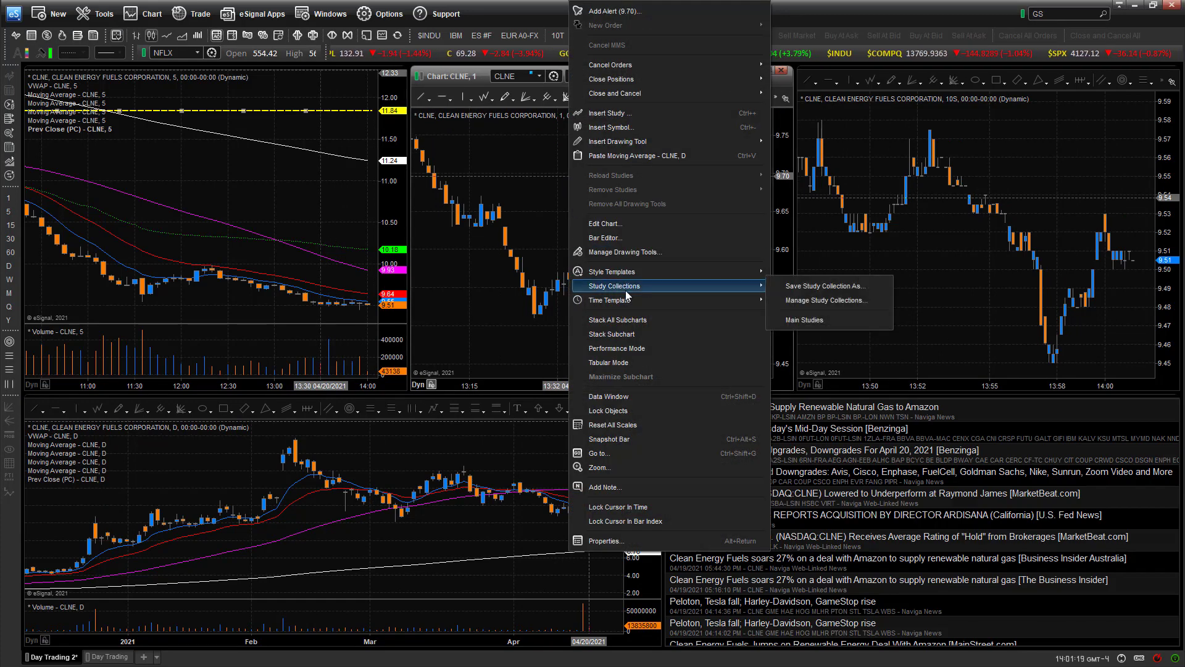
pyautogui.click(805, 320)
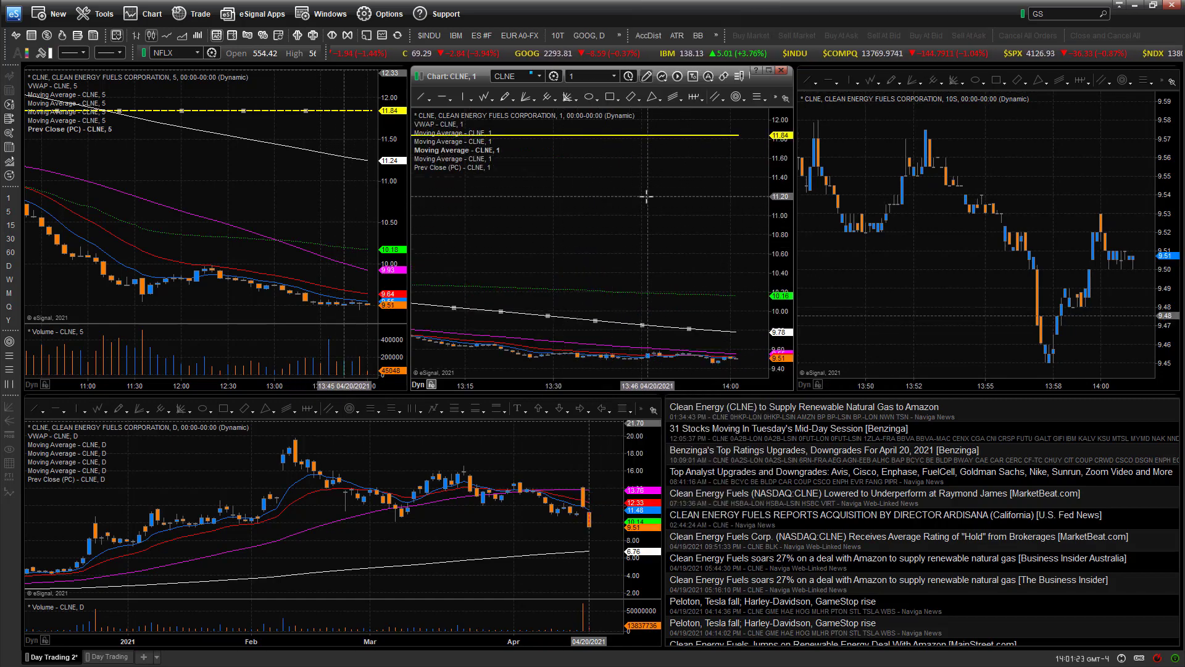
pyautogui.rightClick(574, 210)
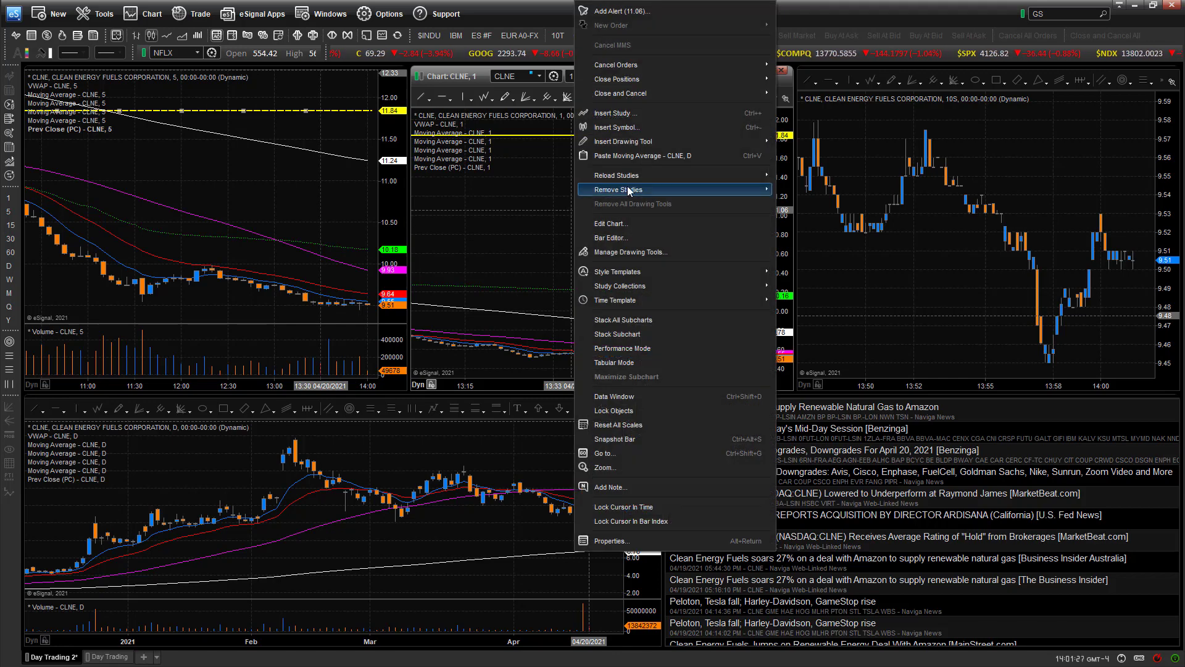
pyautogui.moveTo(628, 189)
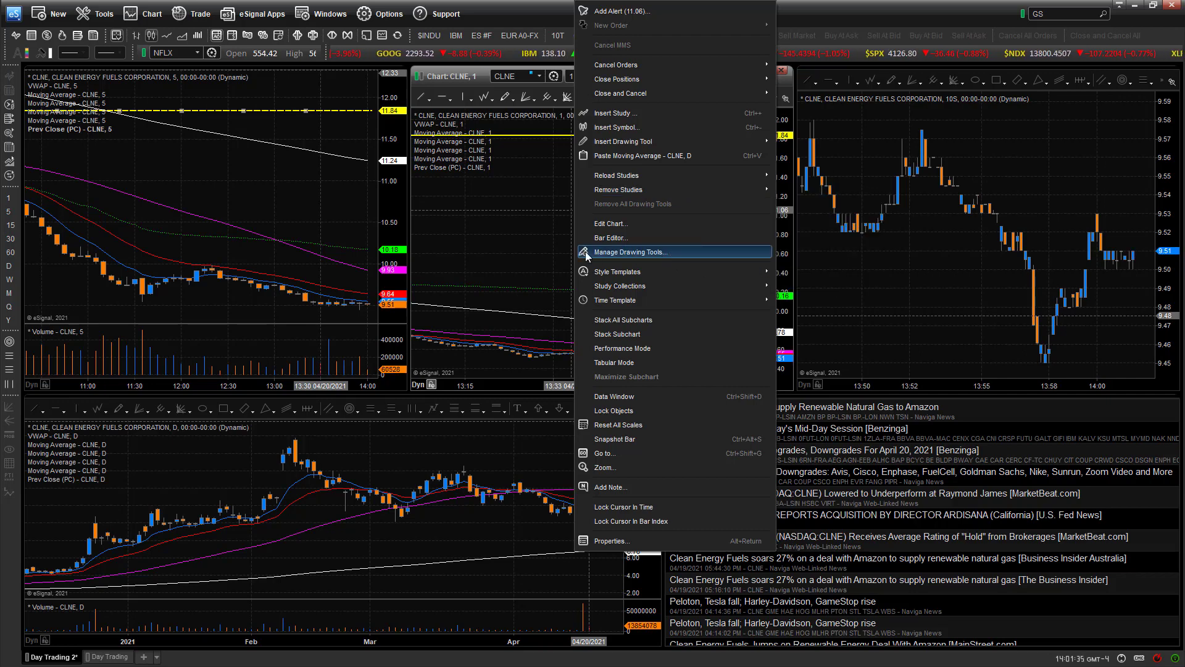
pyautogui.click(513, 268)
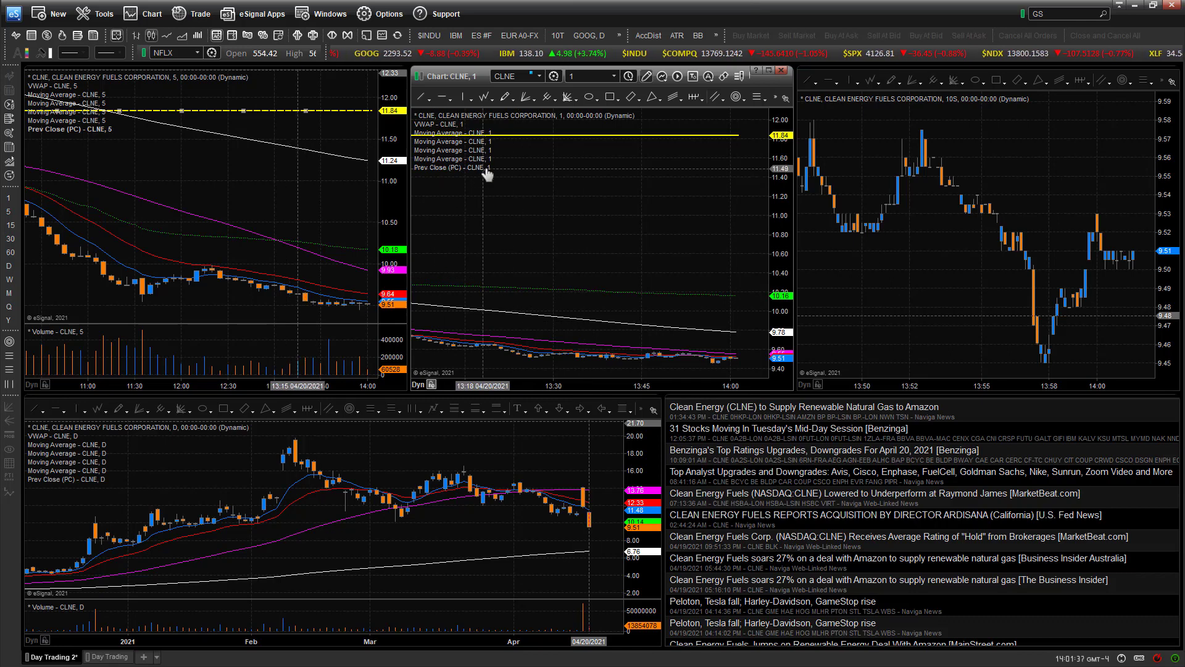
# - Examine the settings of the first three moving averages listed on the 1-minute CLNE chart
pyautogui.rightClick(452, 148)
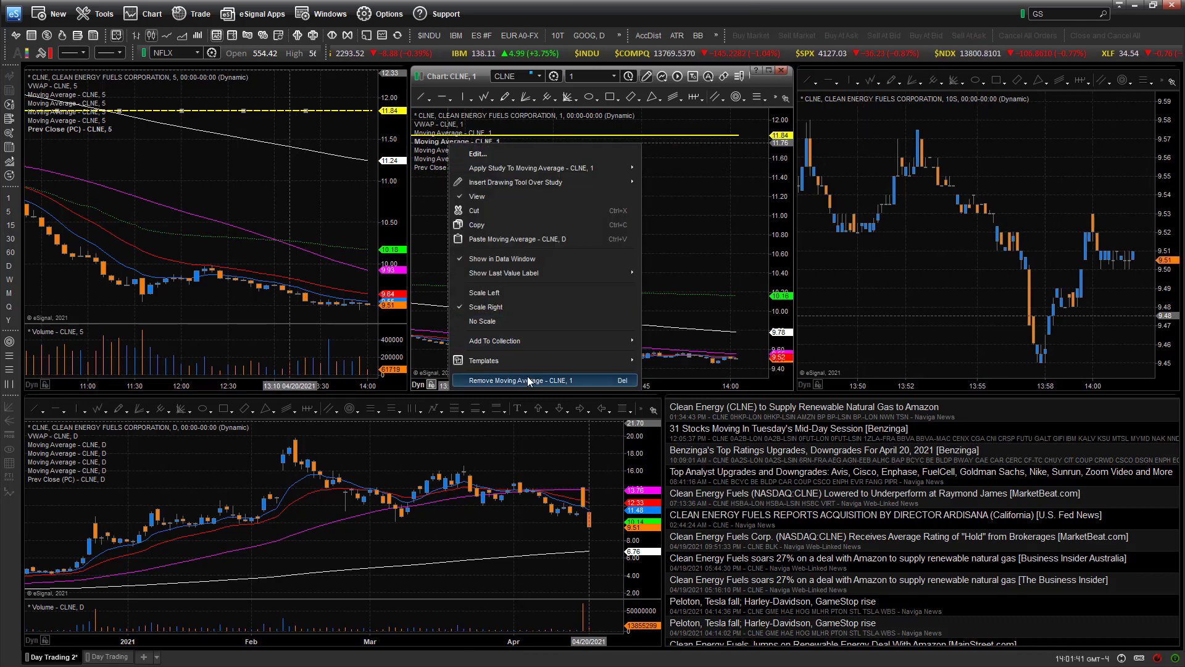
pyautogui.click(692, 308)
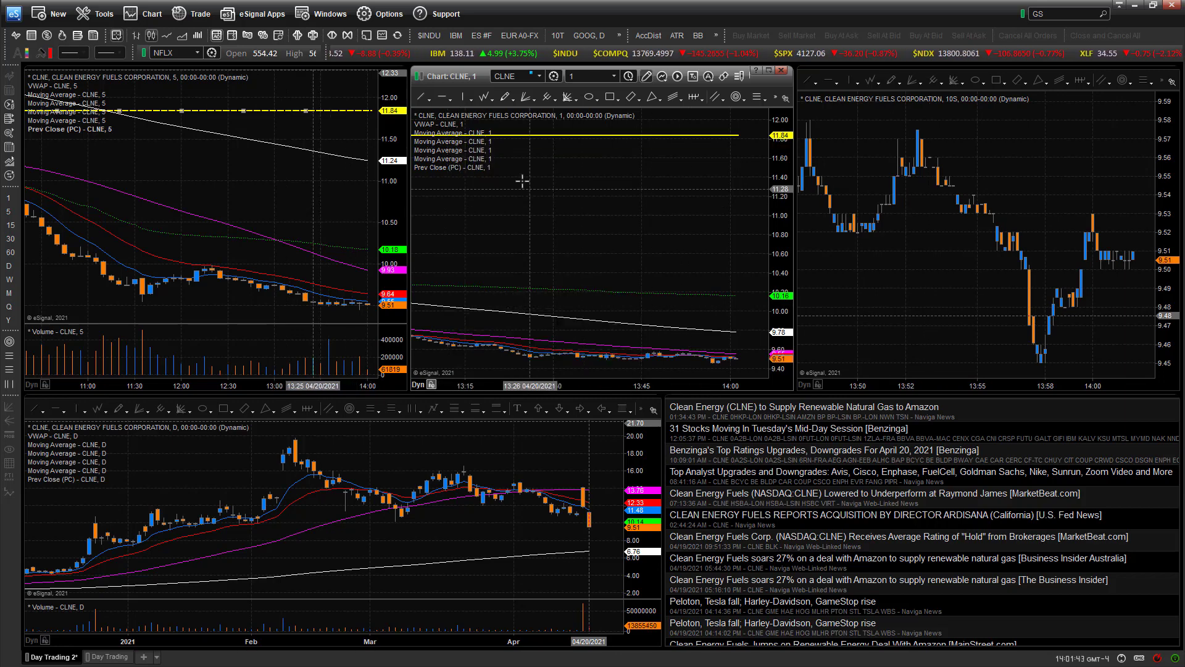
pyautogui.rightClick(454, 133)
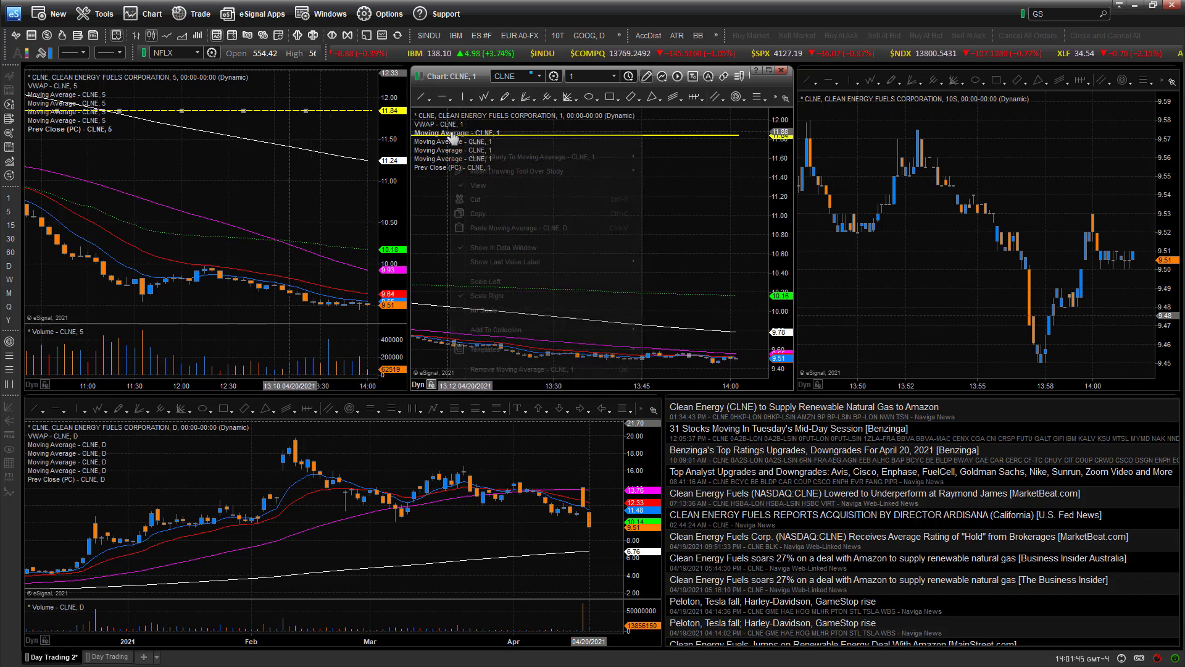
pyautogui.click(487, 143)
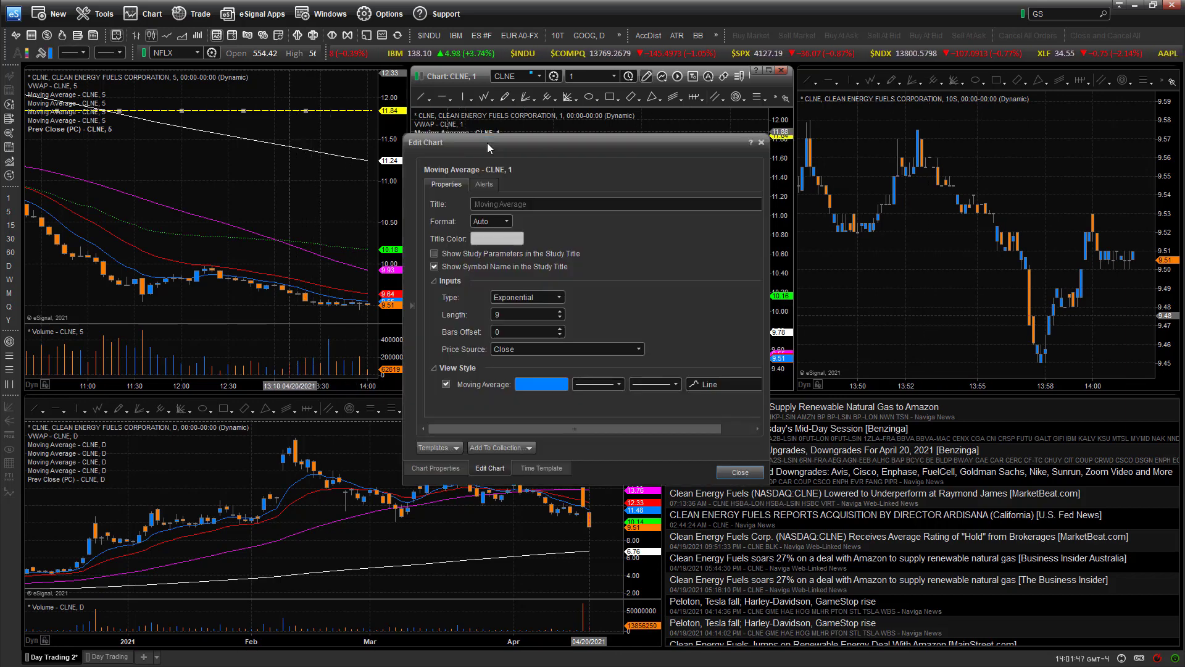
pyautogui.click(740, 472)
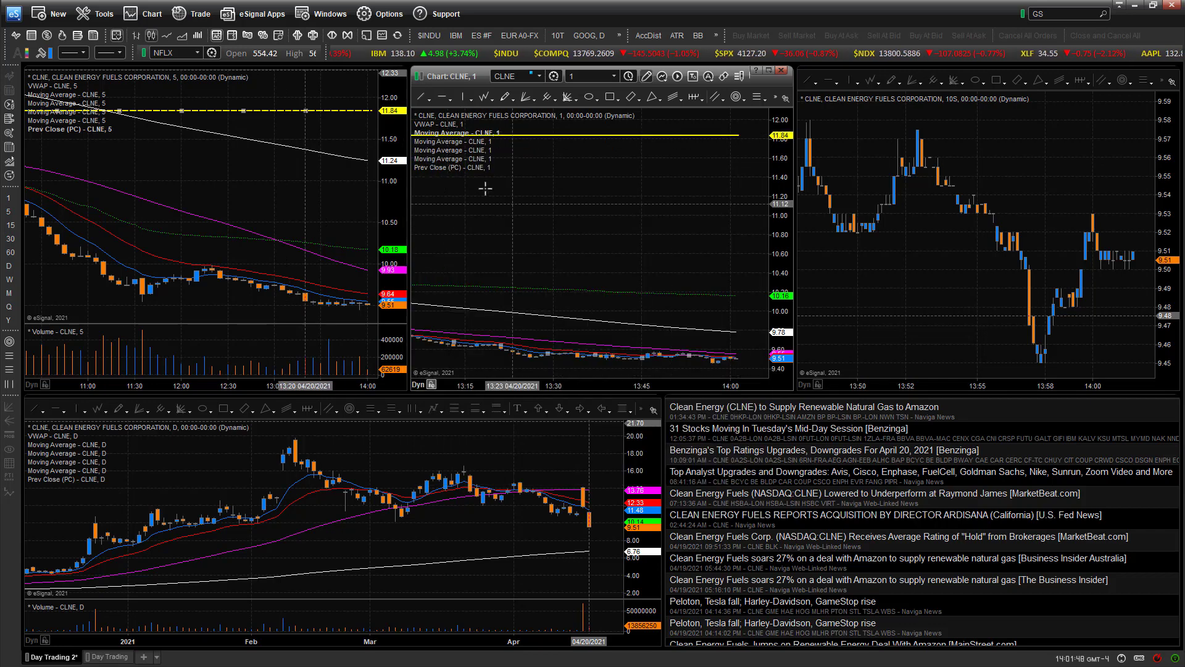
pyautogui.rightClick(453, 143)
pyautogui.click(475, 157)
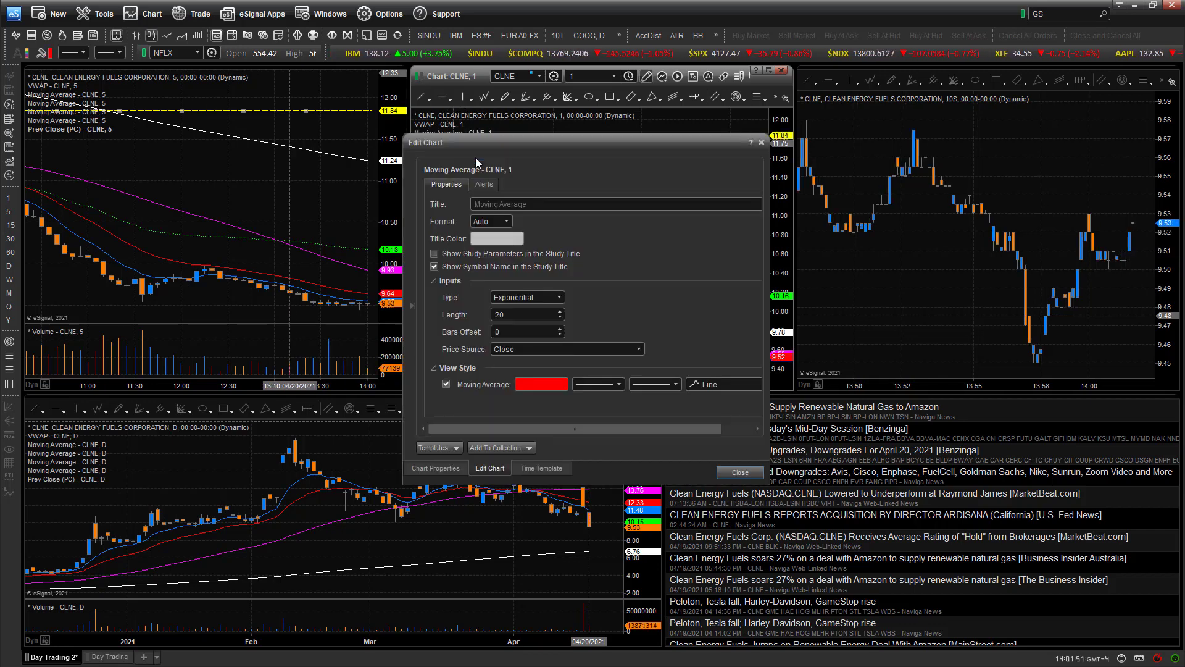
pyautogui.click(740, 473)
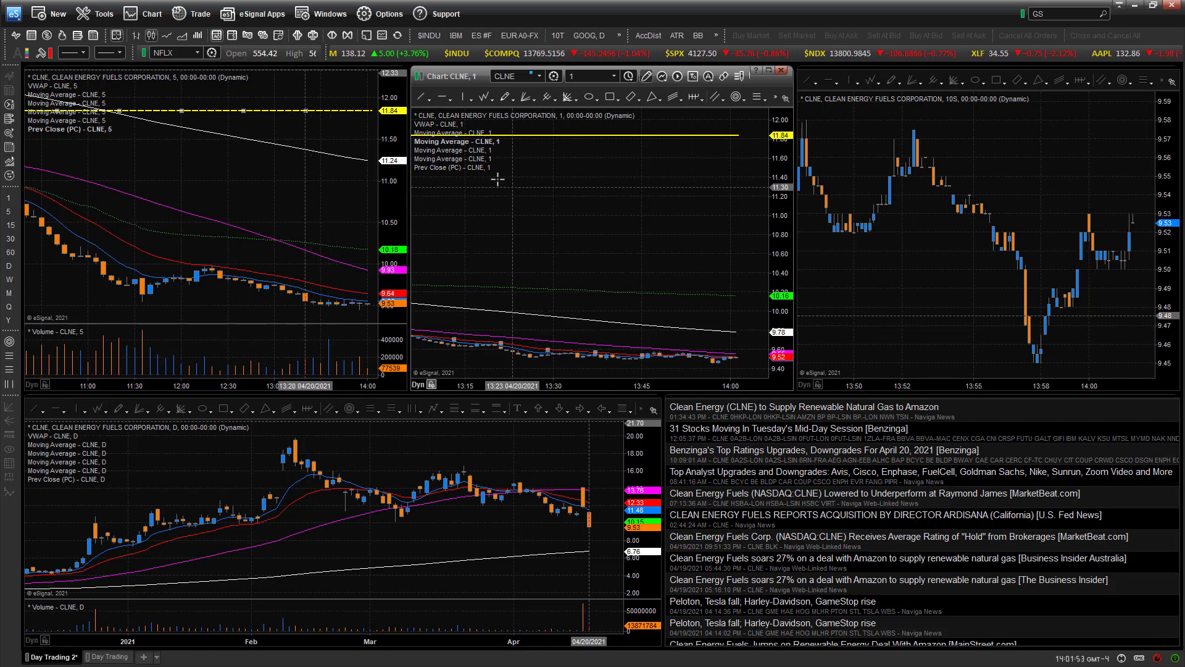
pyautogui.rightClick(466, 150)
pyautogui.click(486, 162)
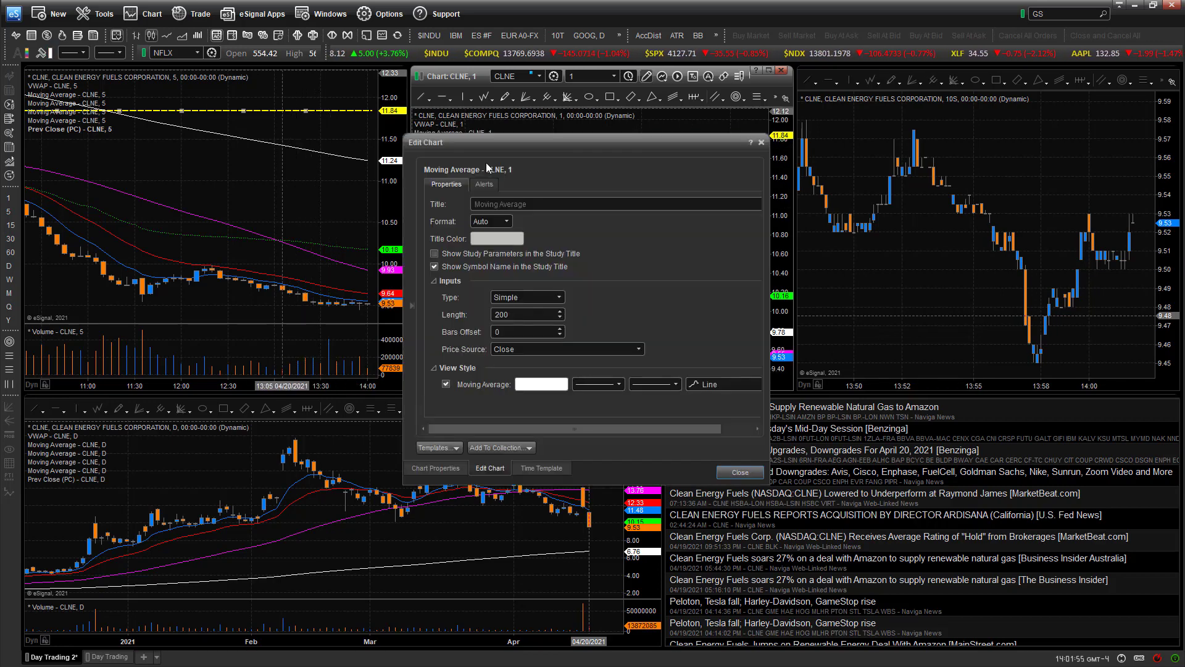
pyautogui.click(740, 472)
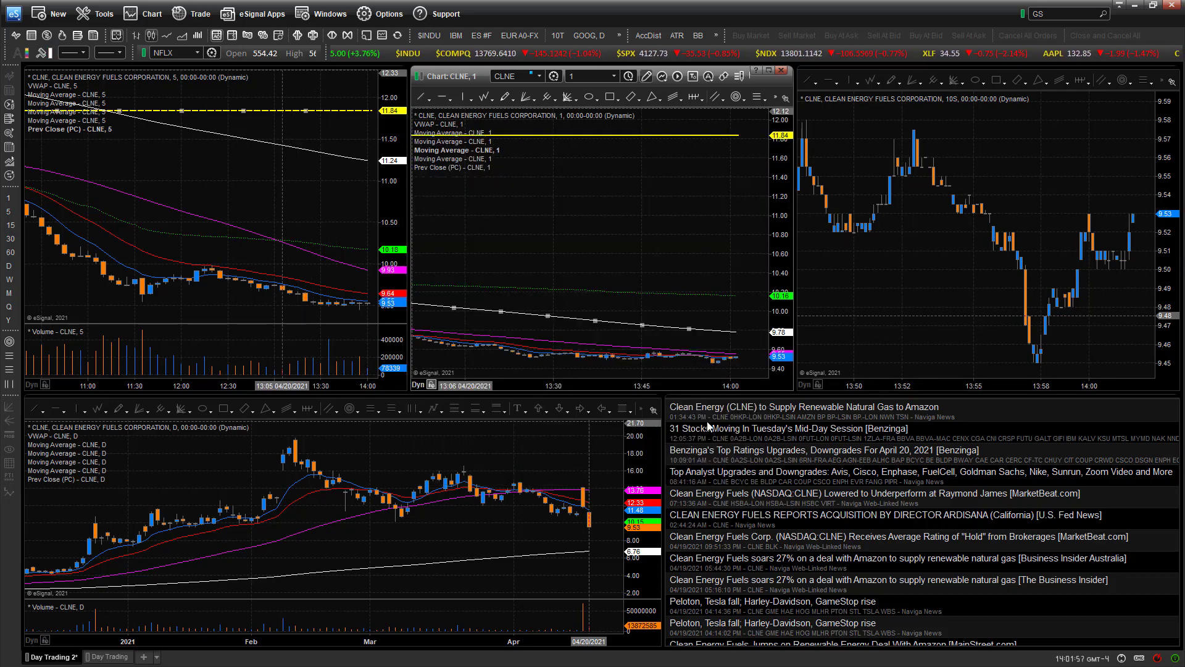
# - Check the fourth moving average's settings on the 1-minute CLNE chart, and remove it together with the Prev Close study
pyautogui.rightClick(453, 160)
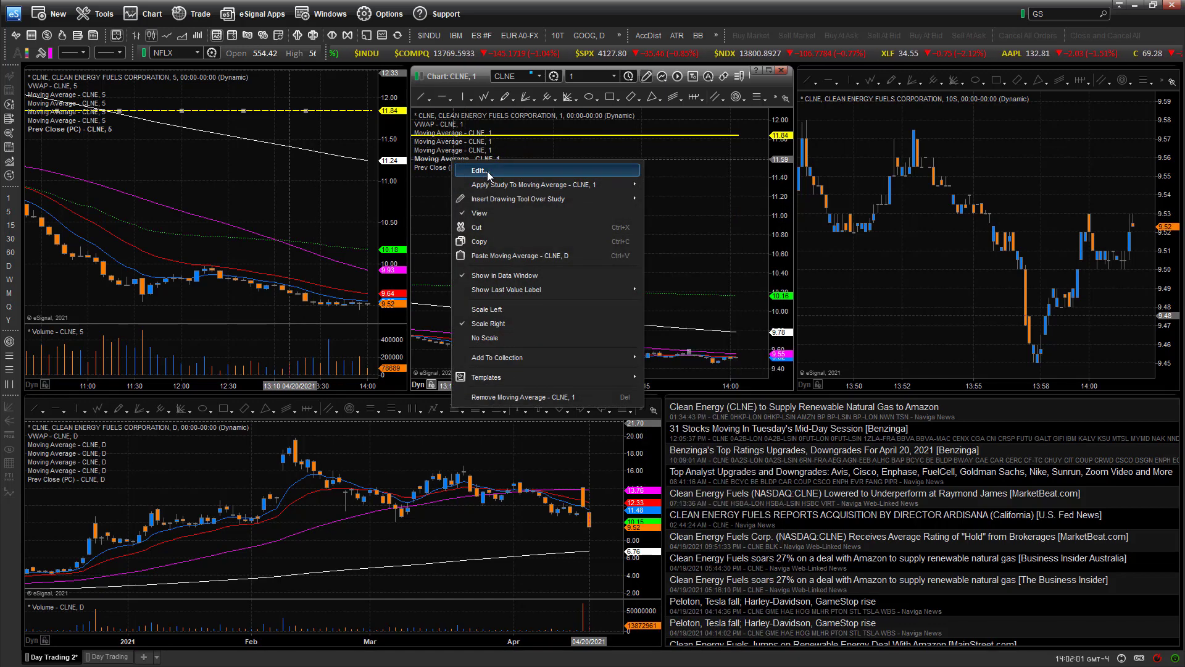
pyautogui.click(487, 171)
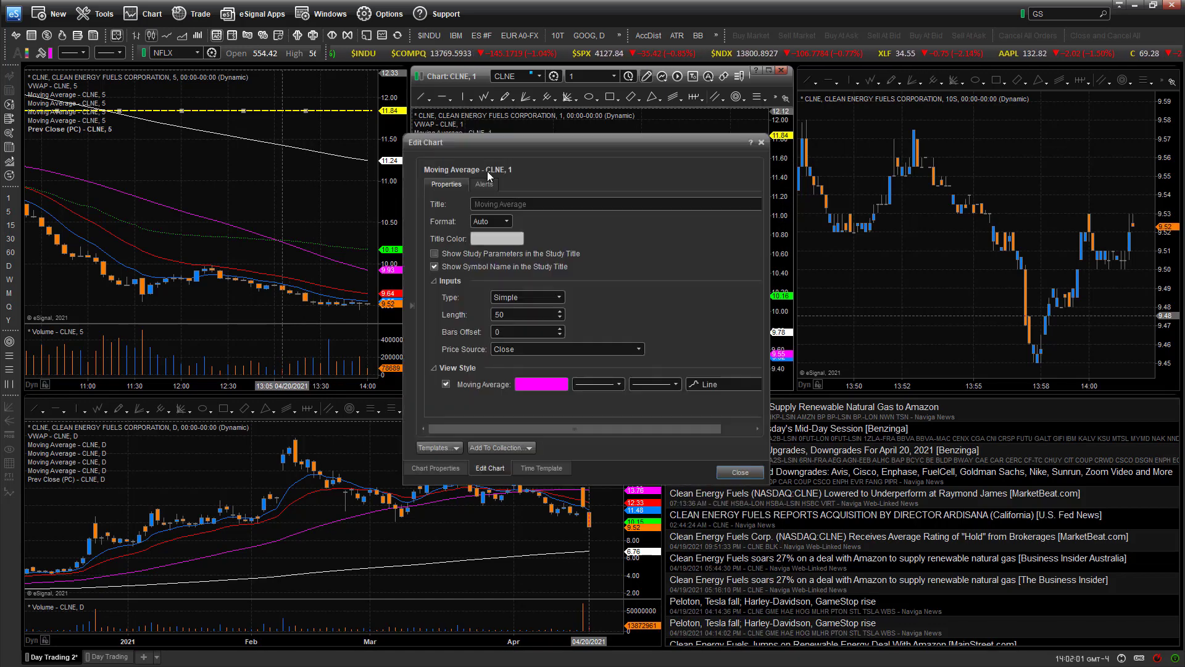
pyautogui.click(729, 473)
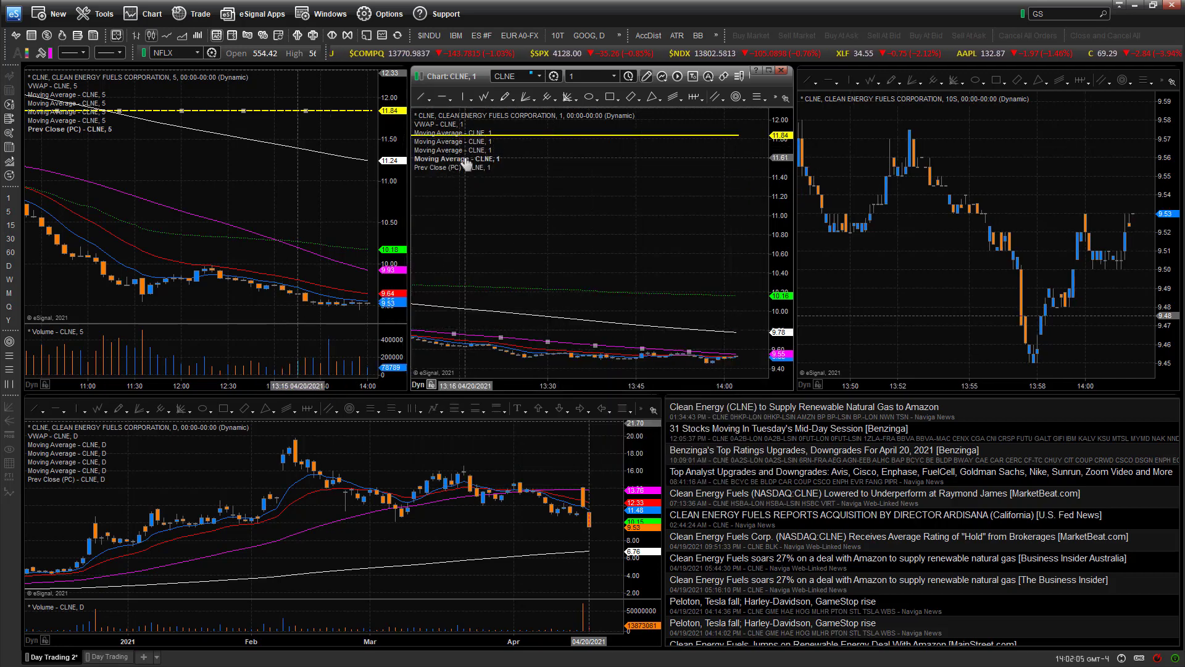
pyautogui.rightClick(466, 162)
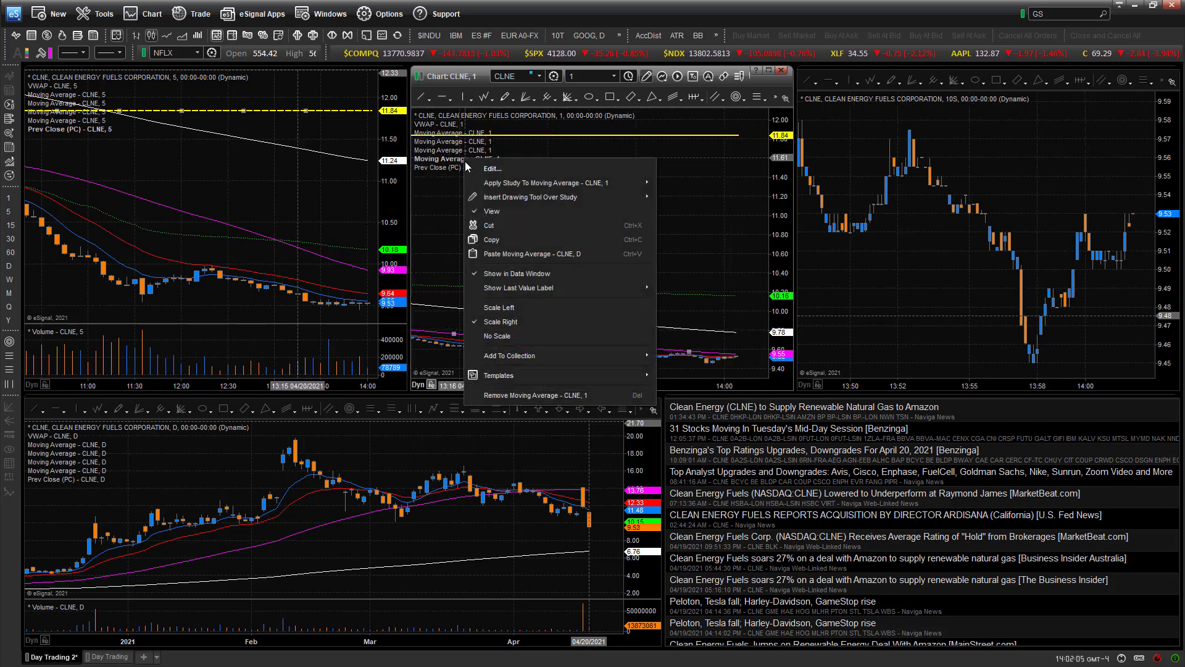
pyautogui.click(551, 394)
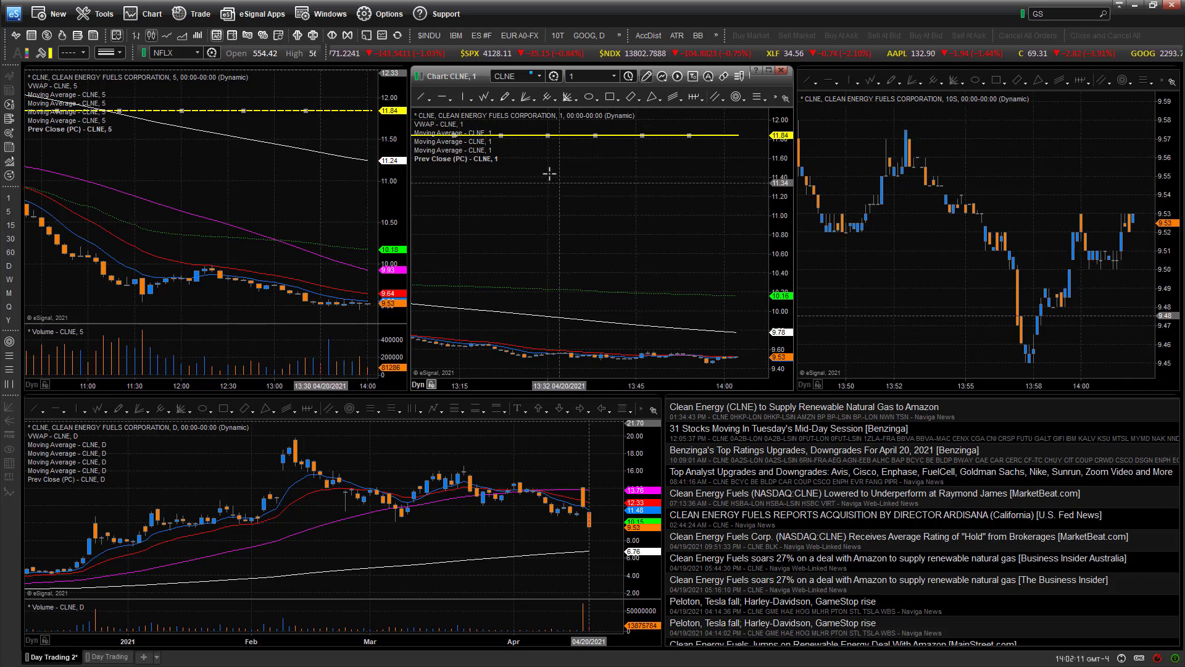
pyautogui.rightClick(442, 164)
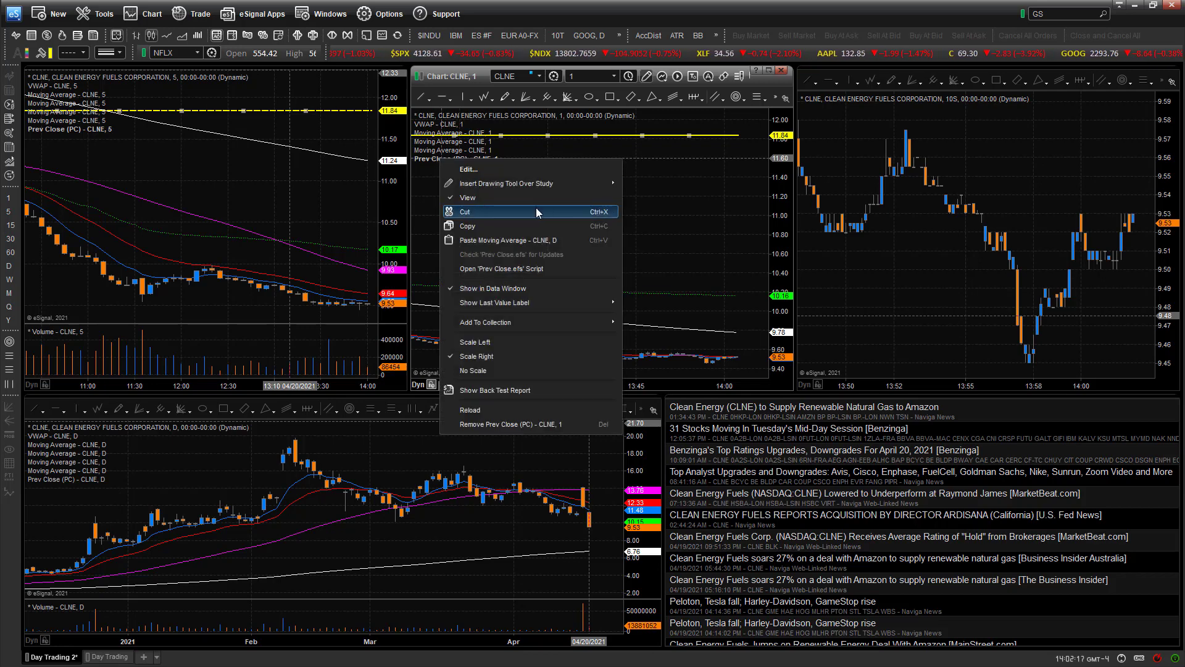
pyautogui.click(523, 424)
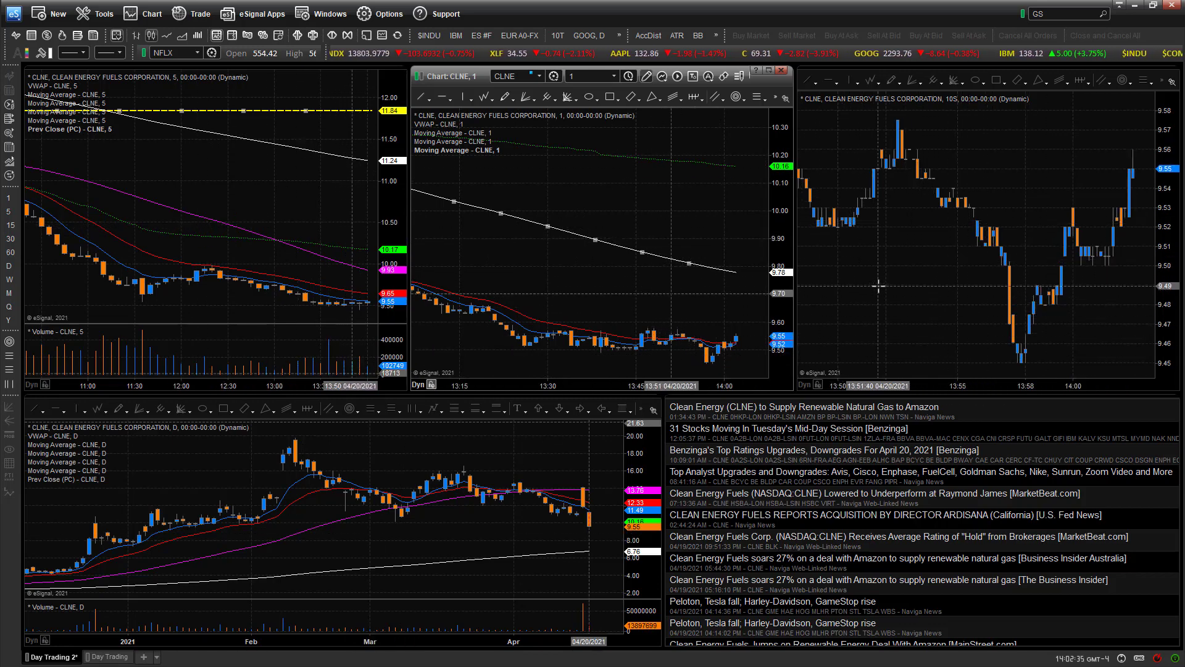
# - Apply the Main Studies collection to the 10-second CLNE chart
pyautogui.rightClick(895, 260)
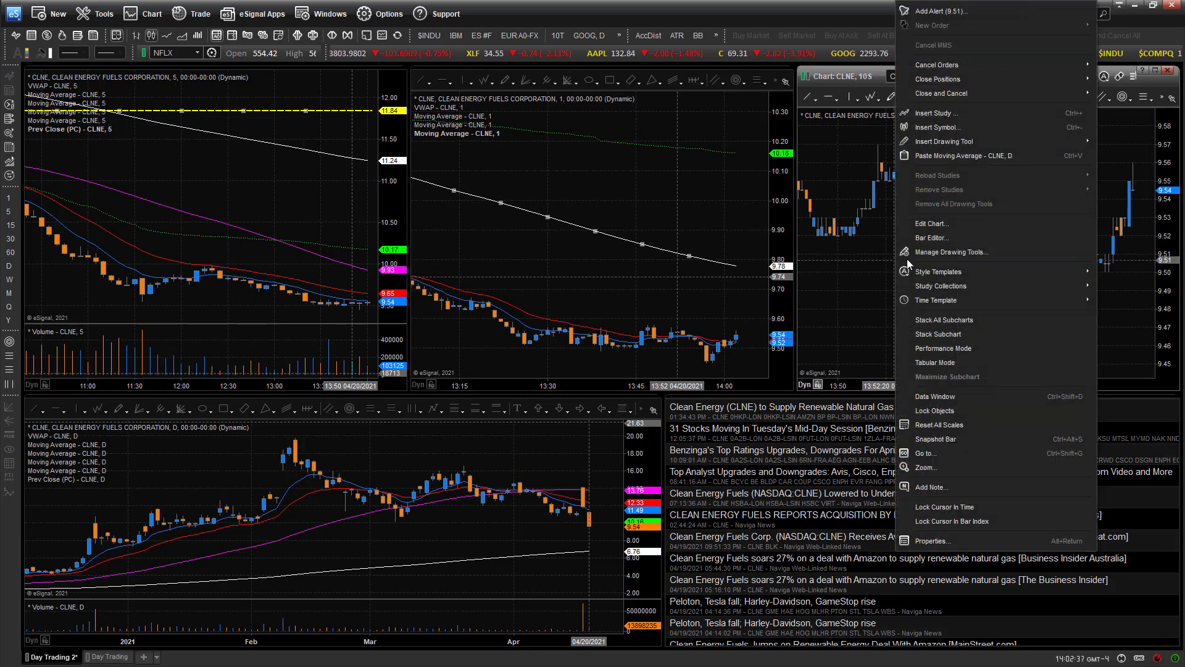
pyautogui.moveTo(924, 284)
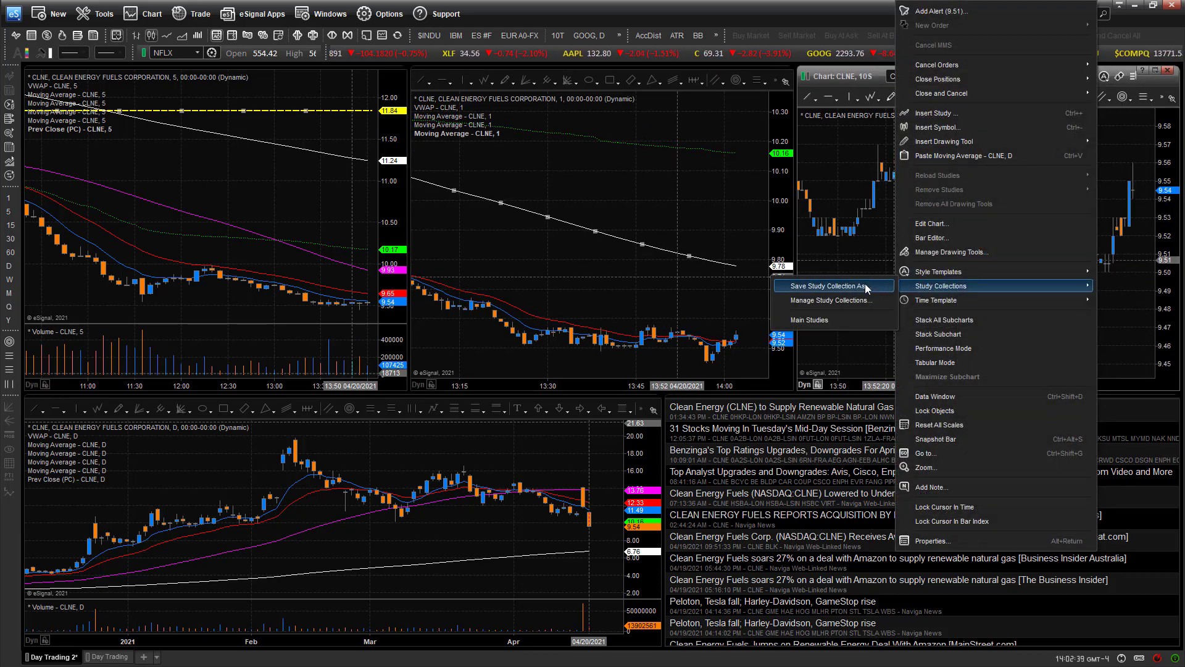
pyautogui.click(812, 321)
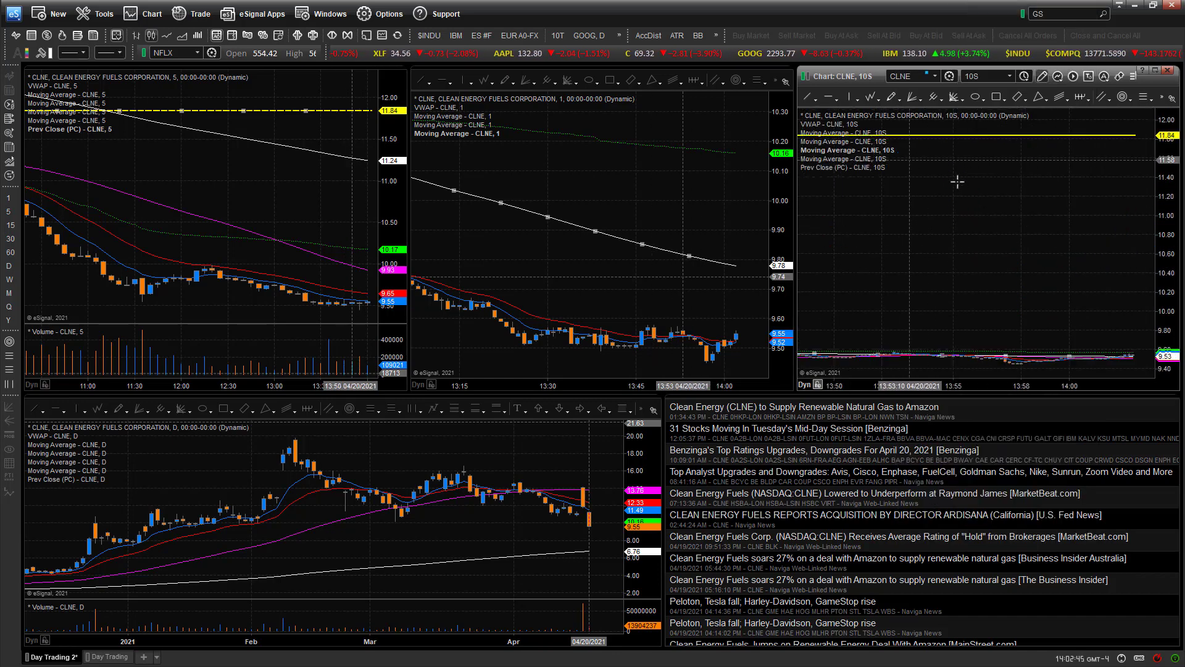
# - Check the first two moving averages' settings on the 10-second CLNE chart, and remove the third and fourth moving averages
pyautogui.rightClick(852, 136)
pyautogui.click(876, 146)
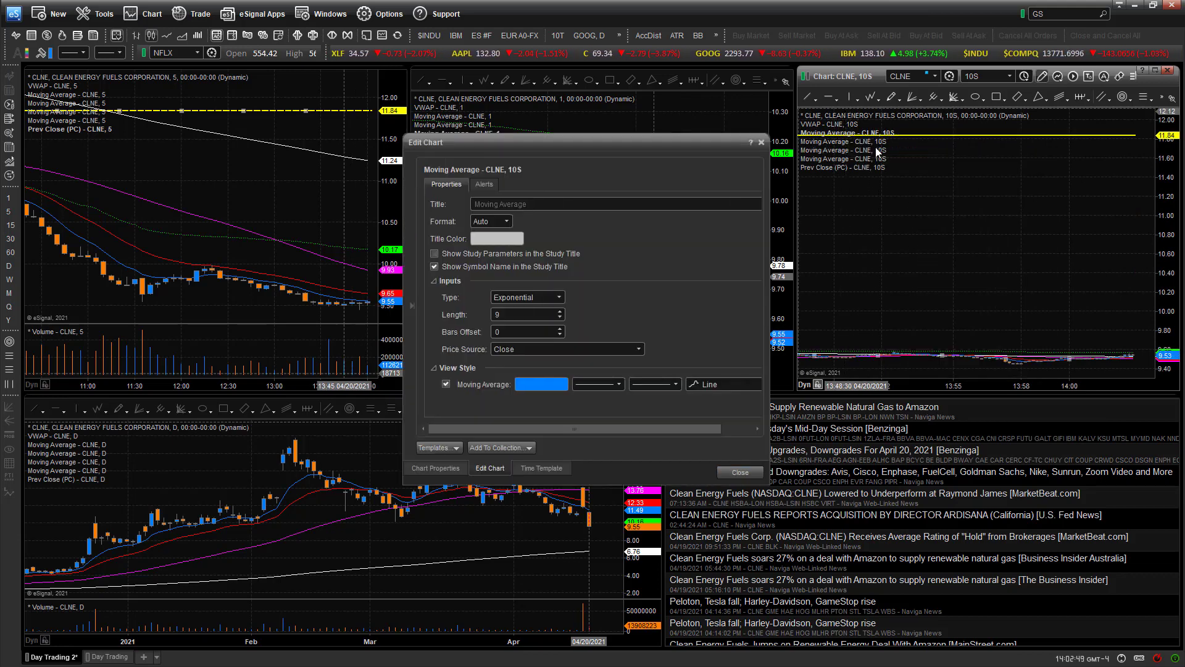
pyautogui.click(738, 472)
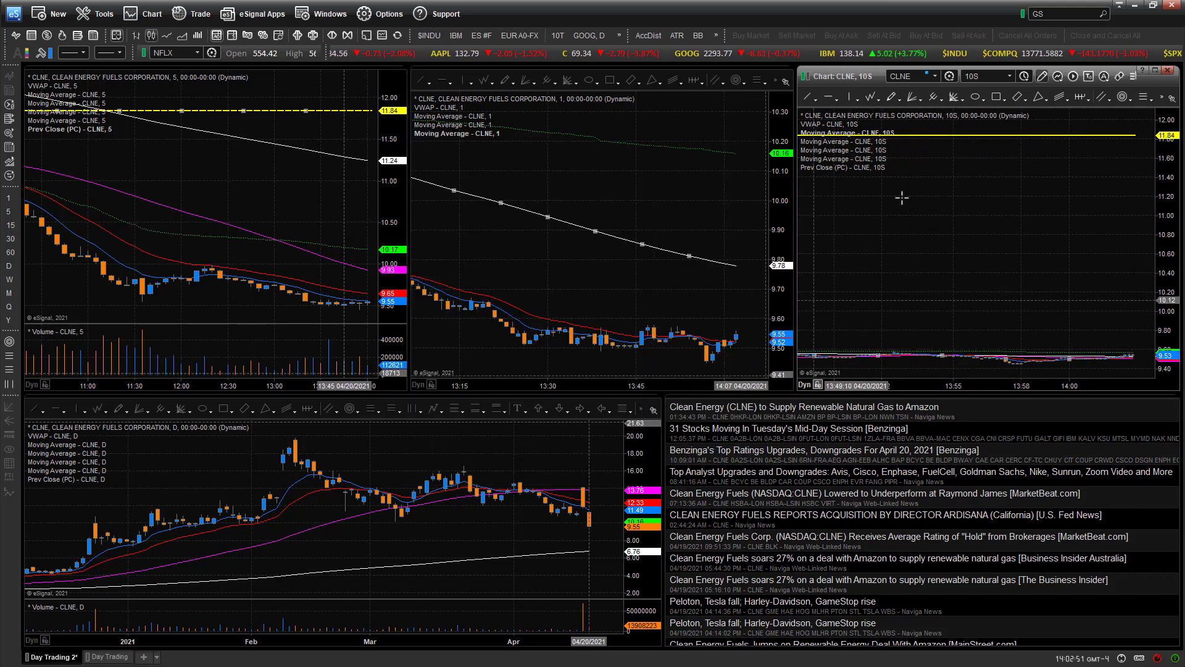
pyautogui.rightClick(852, 145)
pyautogui.click(861, 159)
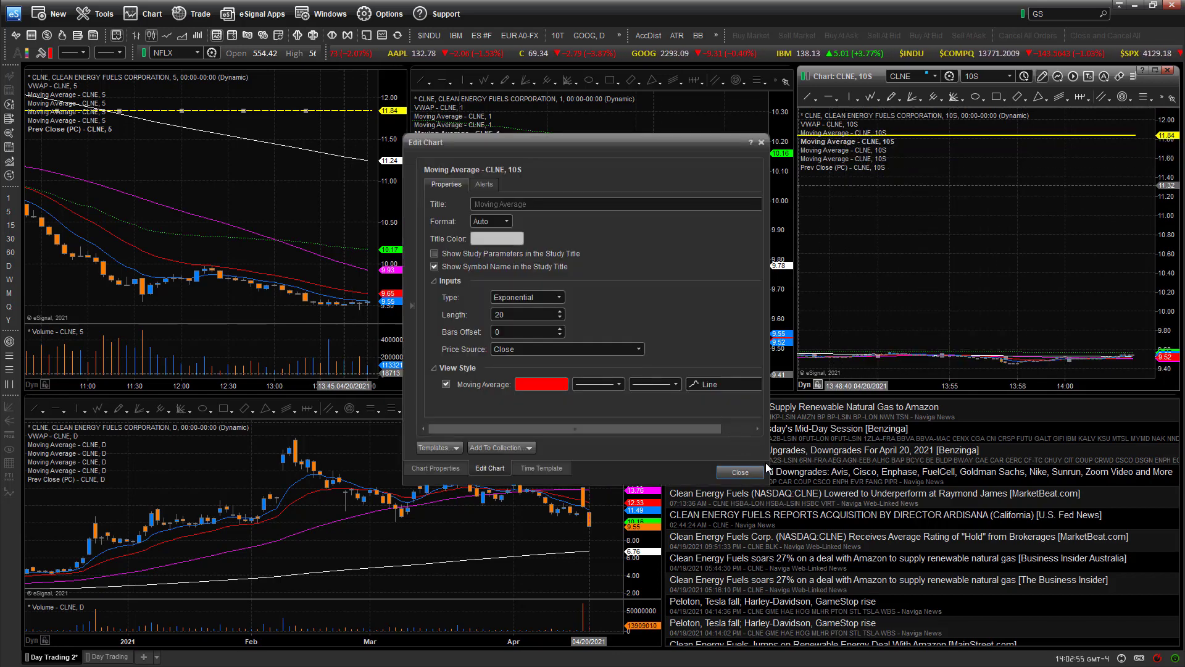
pyautogui.click(757, 472)
pyautogui.rightClick(851, 152)
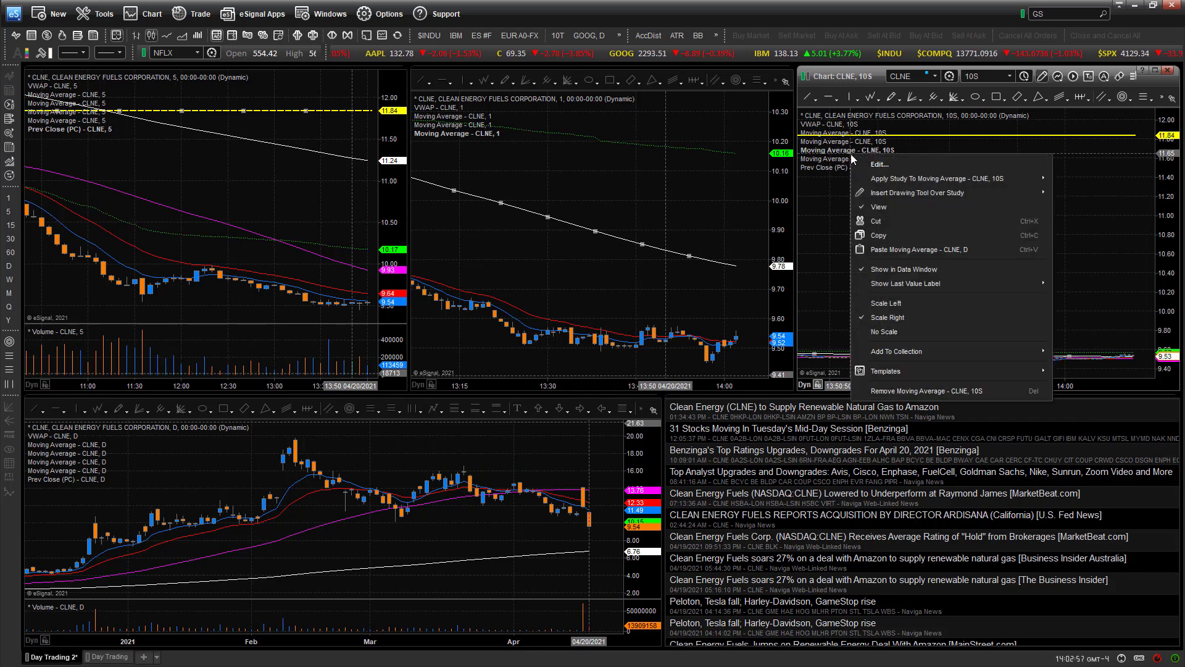
pyautogui.click(901, 392)
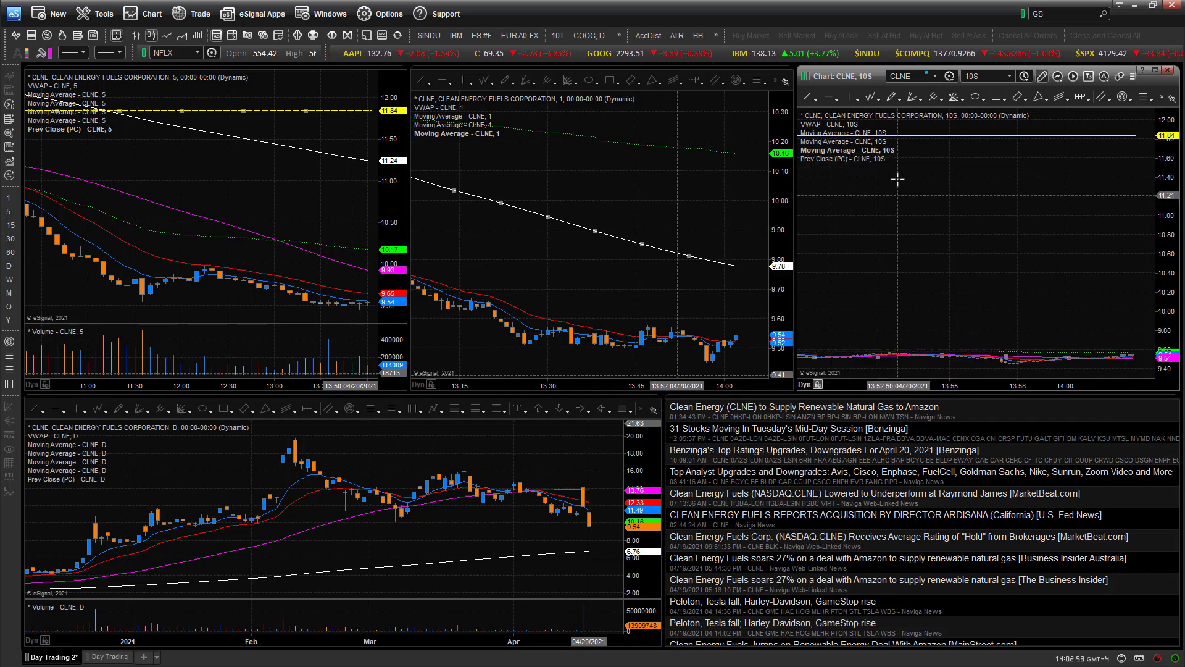
pyautogui.rightClick(863, 152)
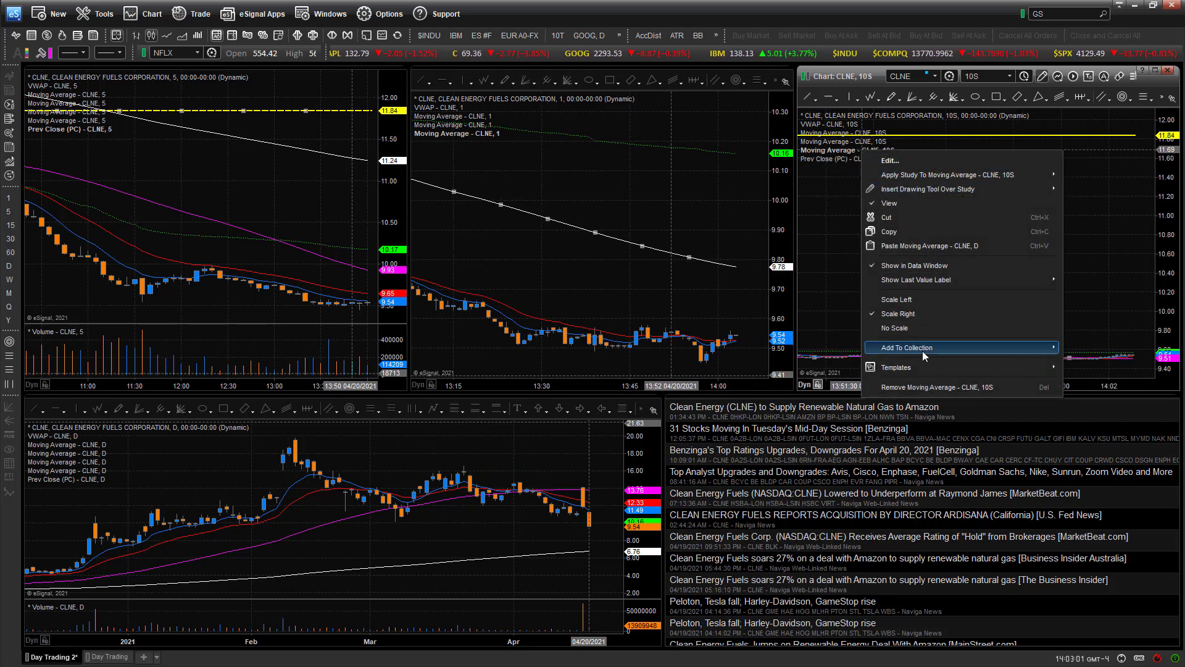
pyautogui.click(920, 388)
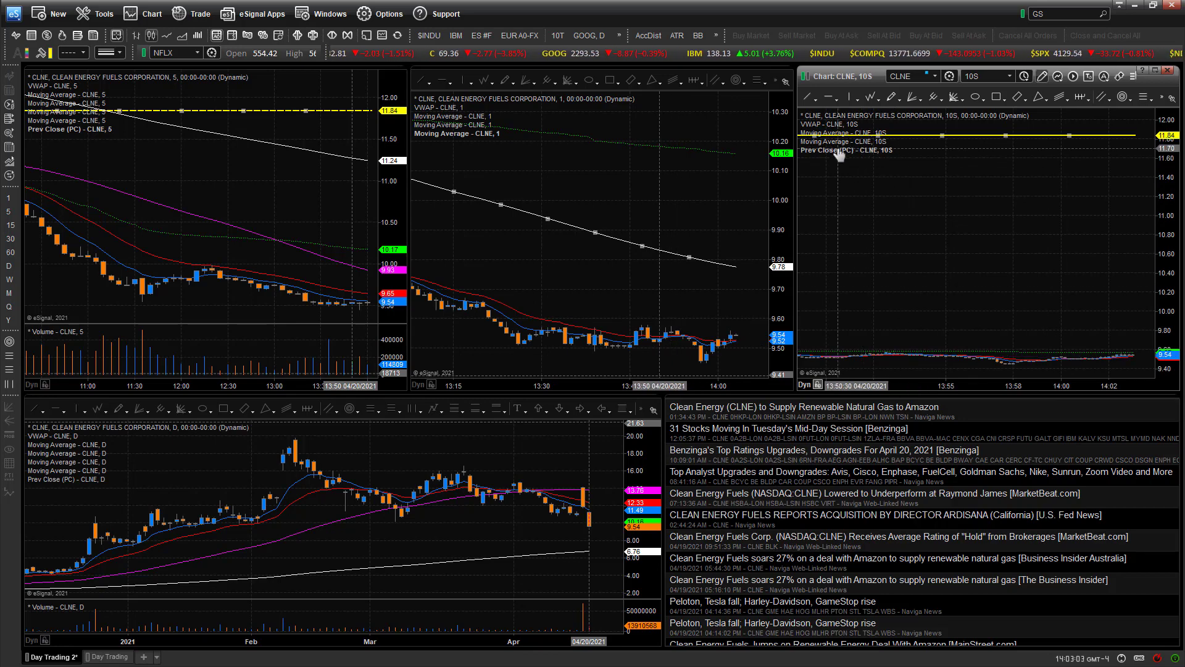
# - Remove the Prev Close and VWAP studies from the 10-second CLNE chart
pyautogui.rightClick(836, 150)
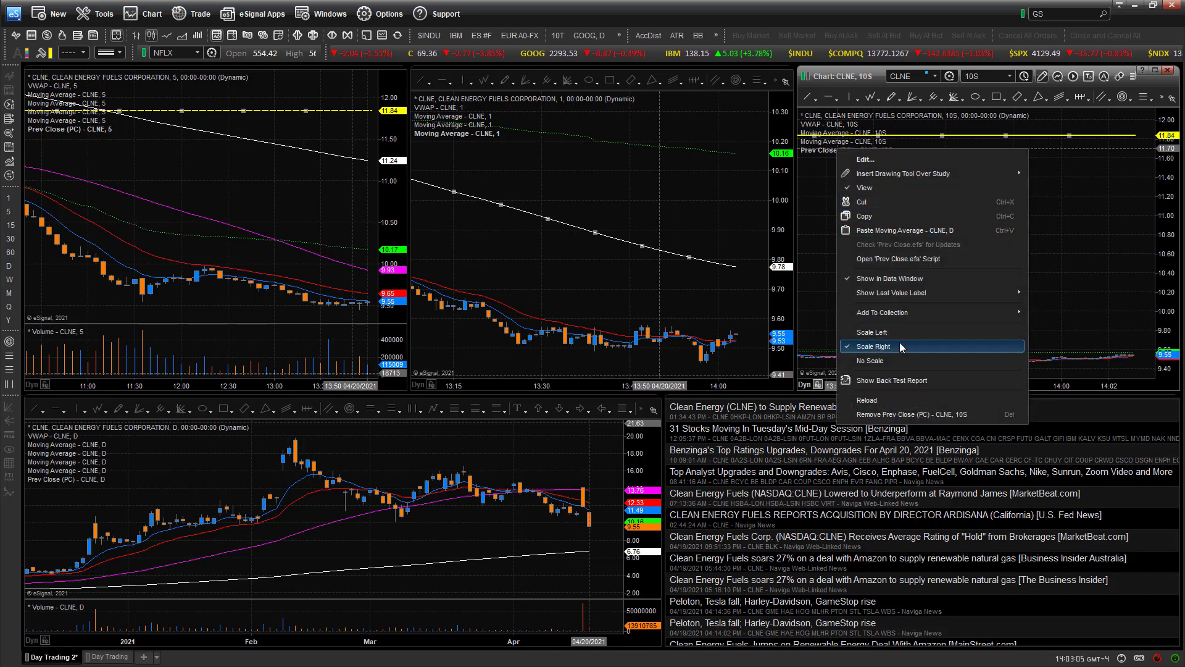
pyautogui.click(906, 413)
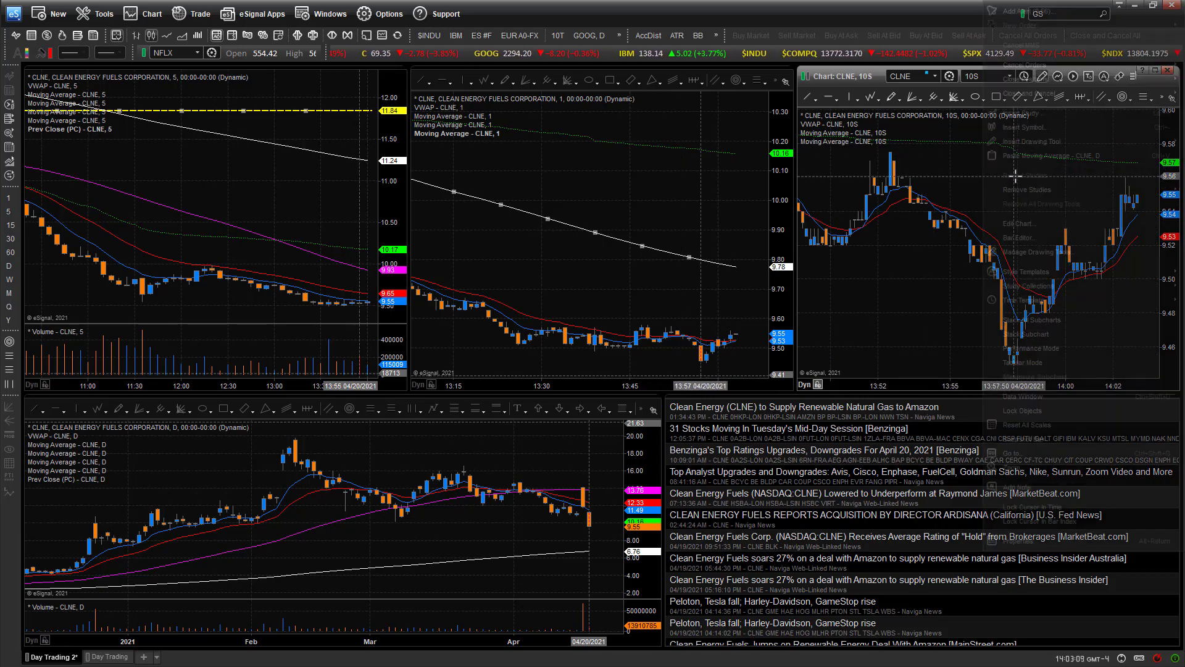
pyautogui.rightClick(1020, 177)
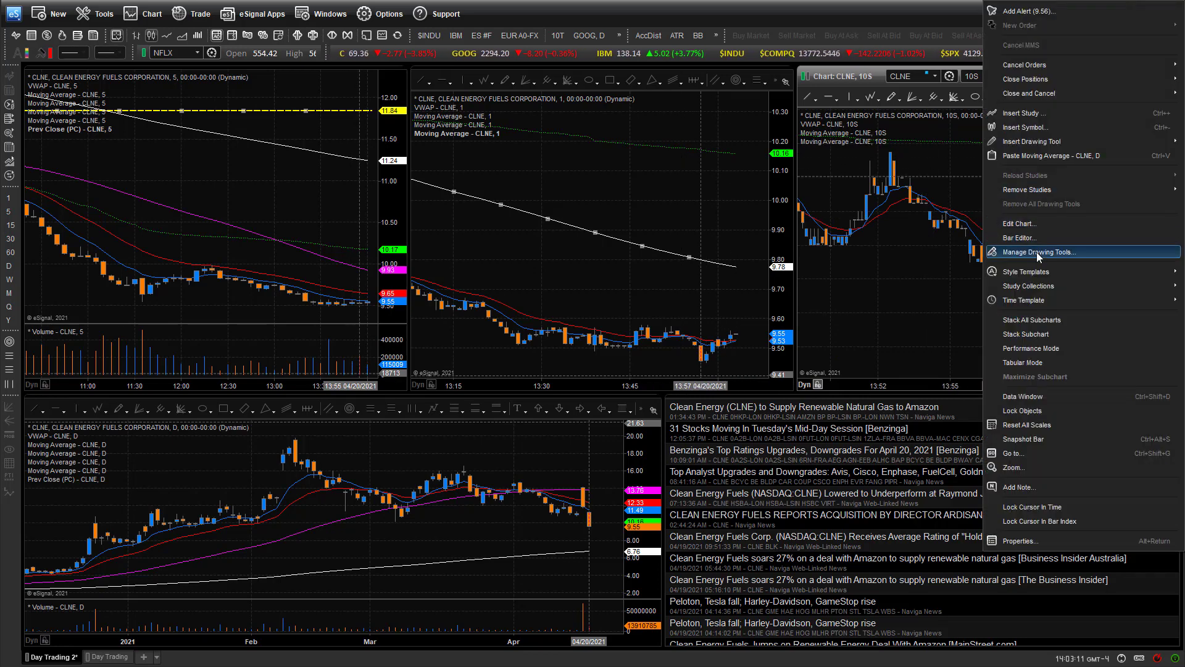
pyautogui.rightClick(948, 139)
pyautogui.rightClick(820, 127)
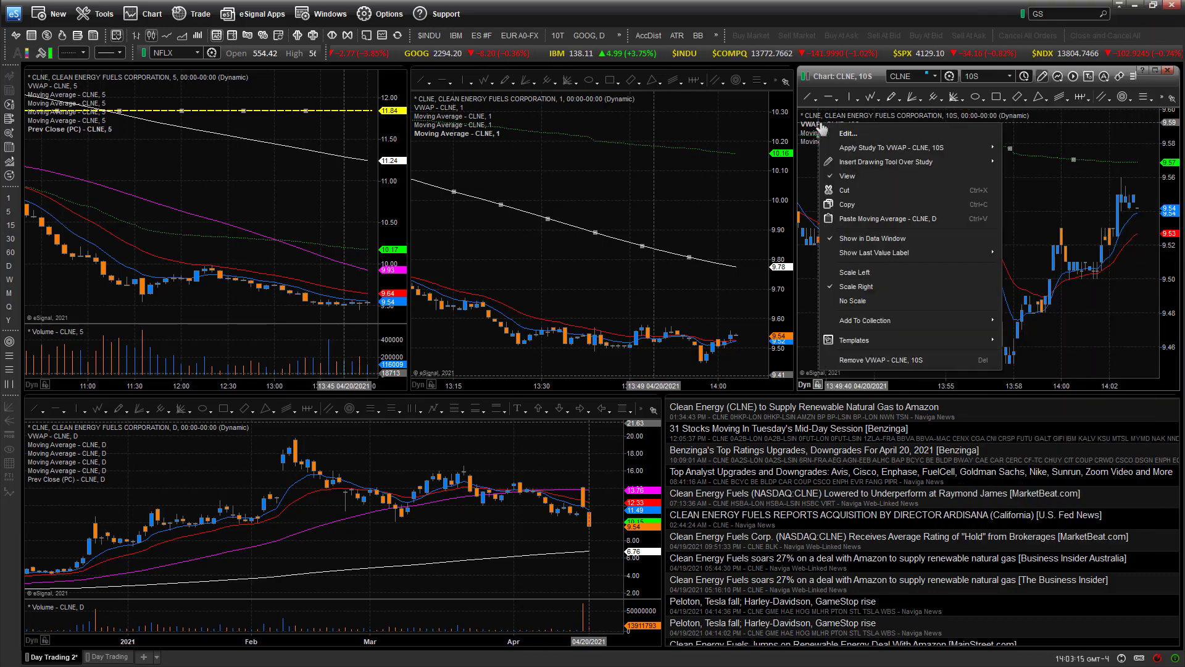
pyautogui.click(862, 364)
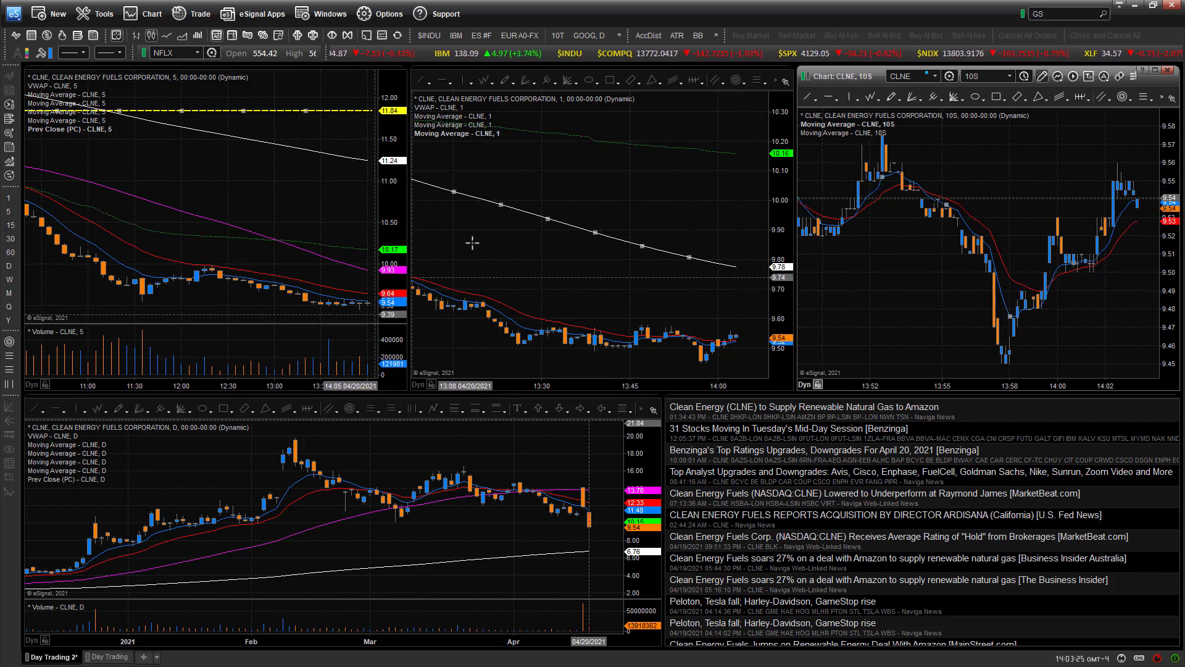
pyautogui.click(13, 13)
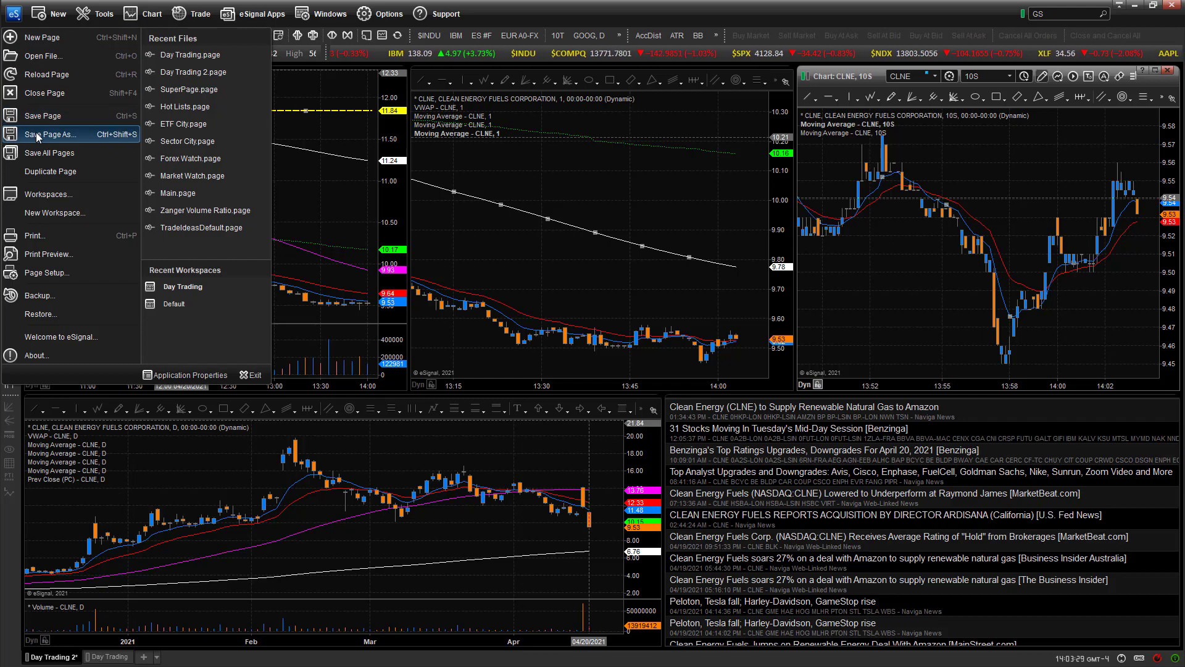
pyautogui.click(607, 4)
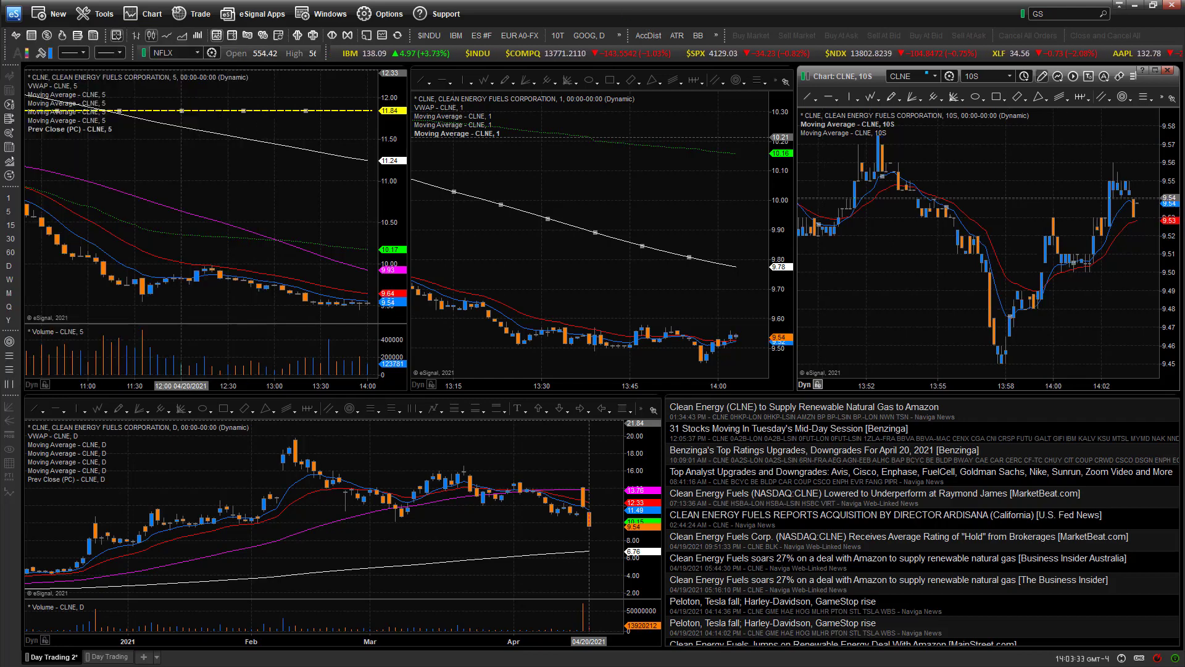
# - Create a new study collection named "10 Second" from the first moving average on the 10-second CLNE chart
pyautogui.rightClick(838, 131)
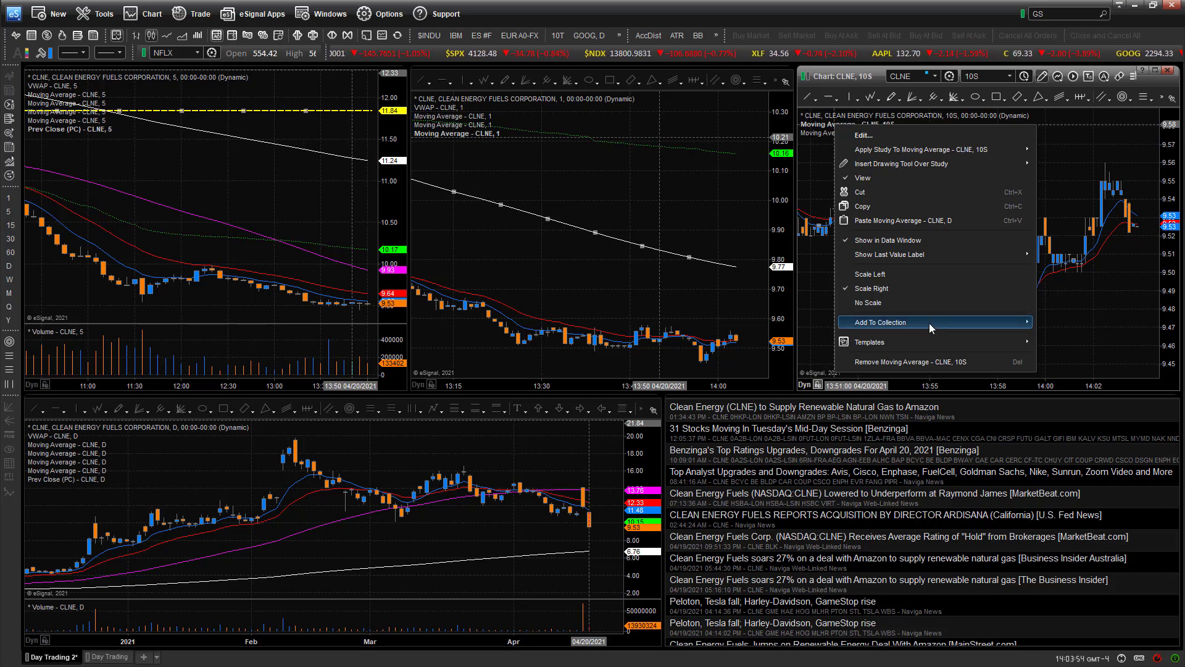
pyautogui.moveTo(928, 323)
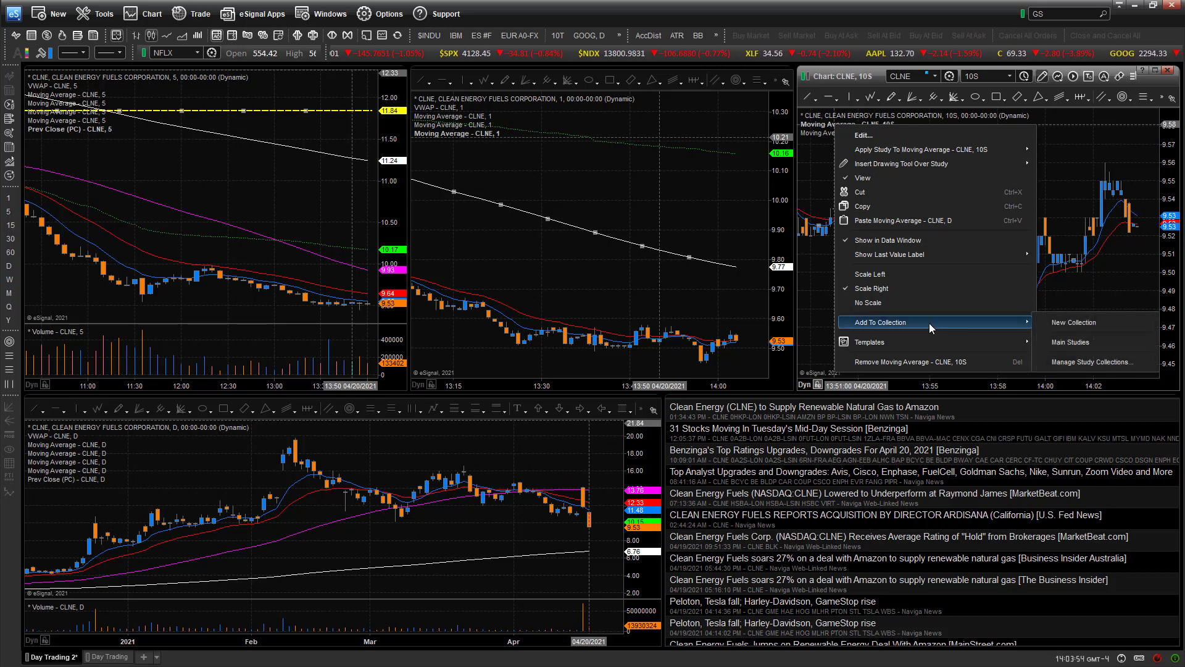
pyautogui.click(1052, 321)
pyautogui.press('BackSpace')
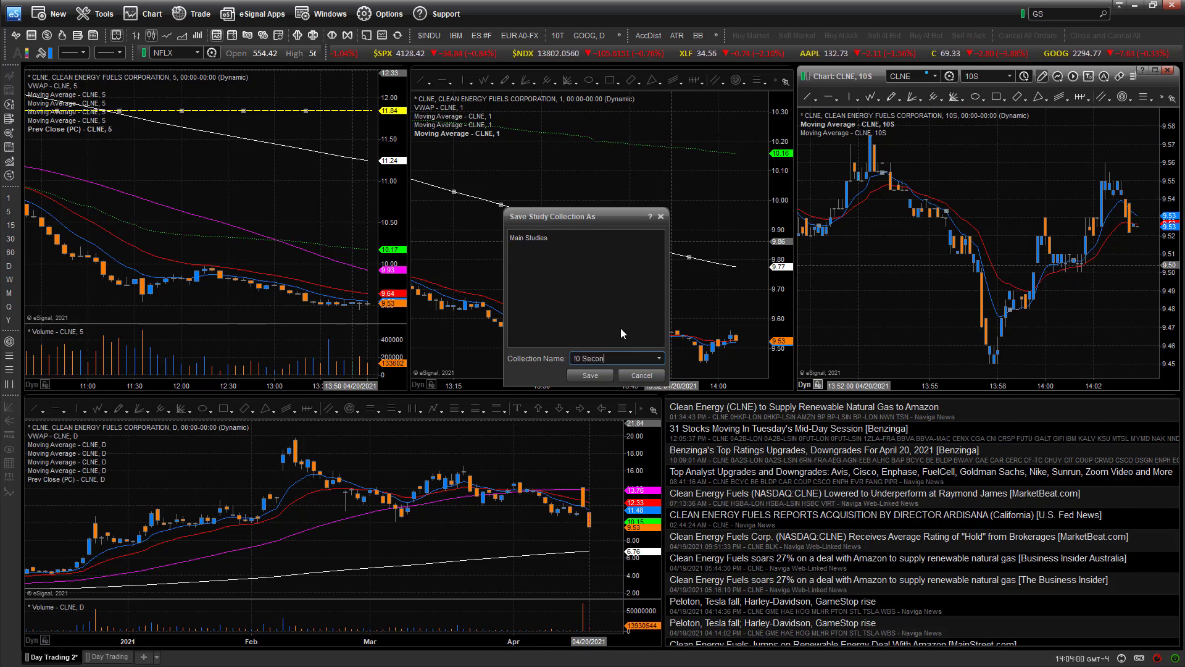
pyautogui.click(590, 375)
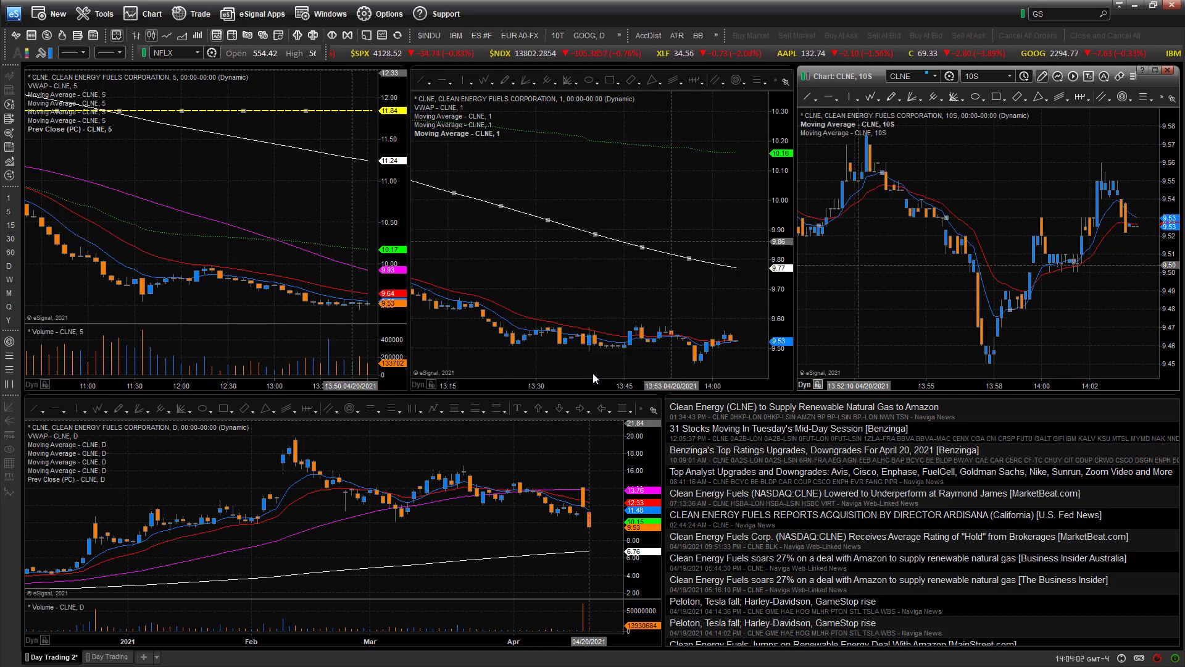
# - Add both moving averages on the 10-second CLNE chart to the 10 Second collection
pyautogui.rightClick(836, 124)
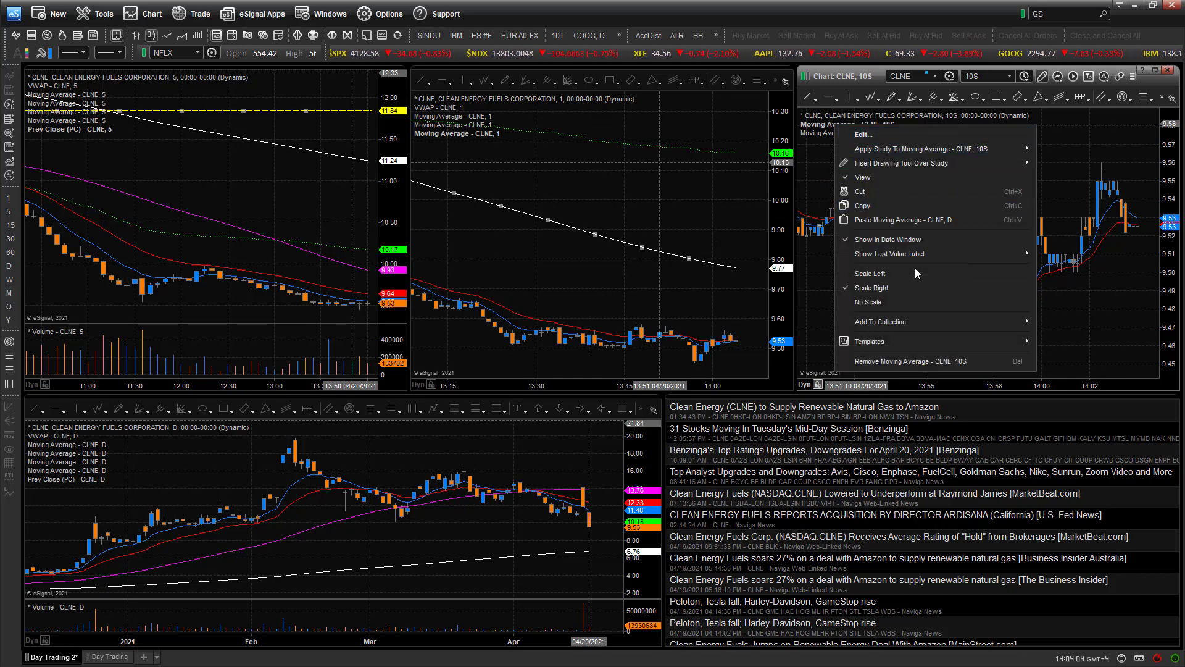
pyautogui.moveTo(925, 318)
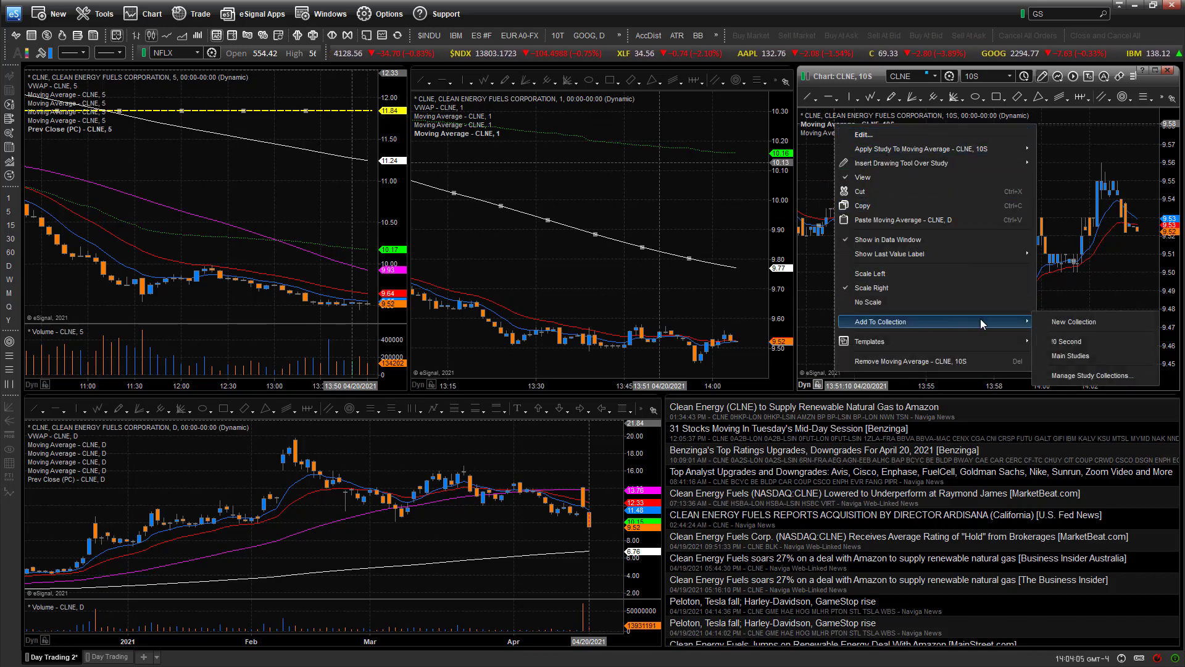
pyautogui.click(1054, 341)
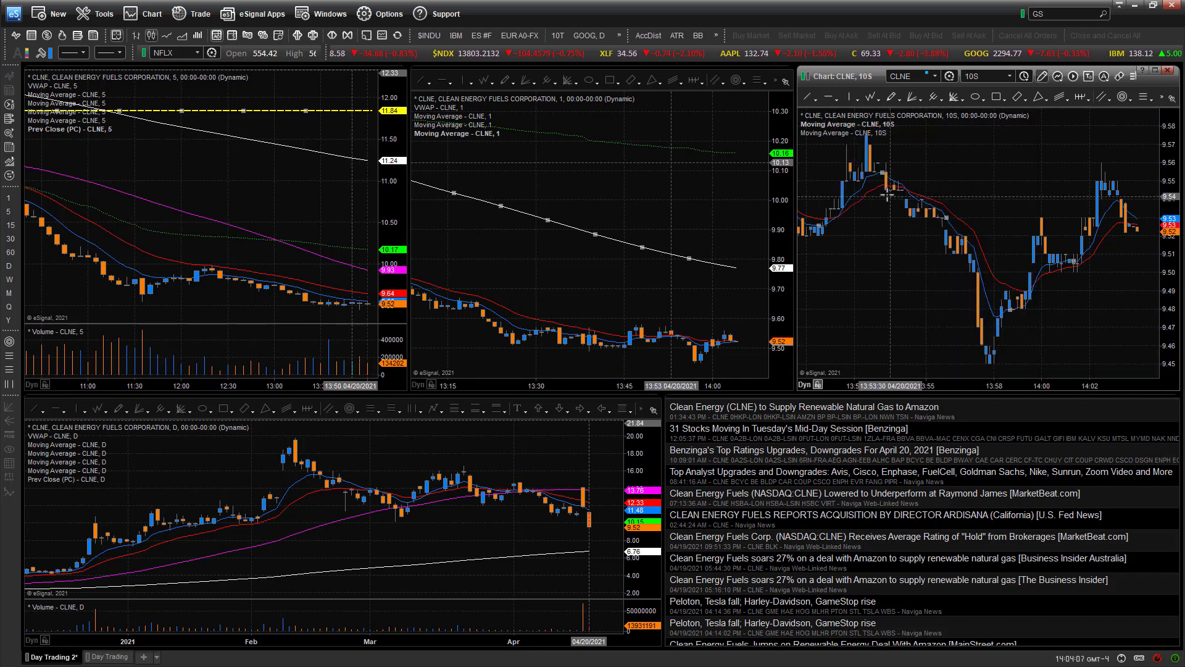
pyautogui.rightClick(838, 134)
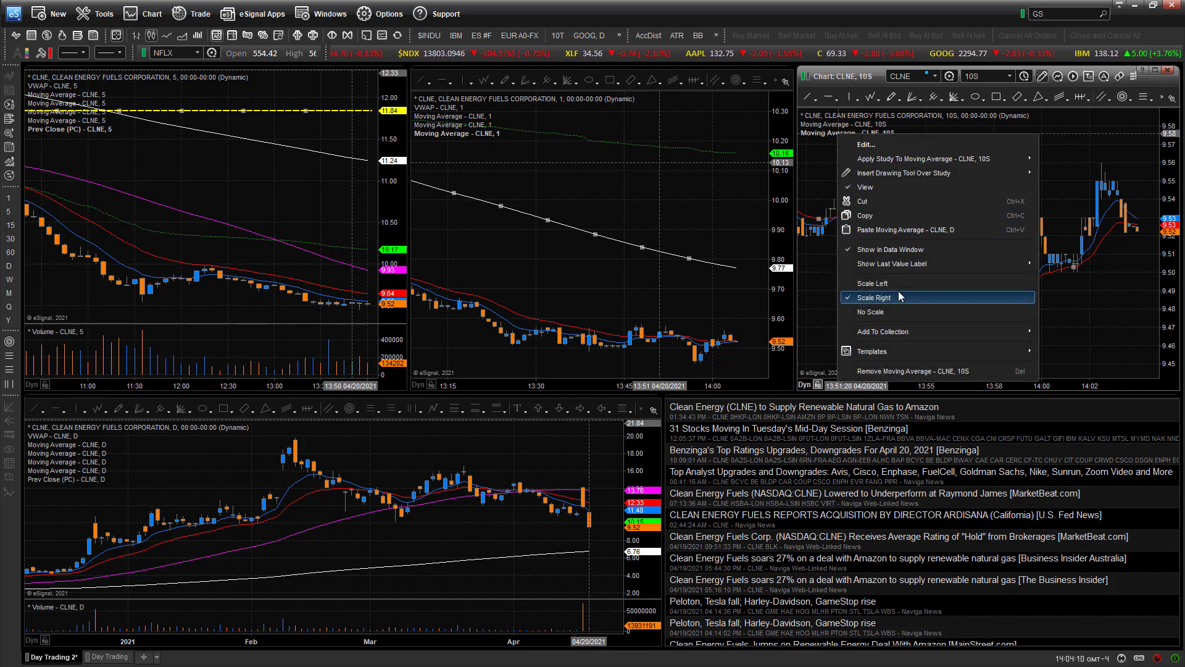
pyautogui.moveTo(980, 327)
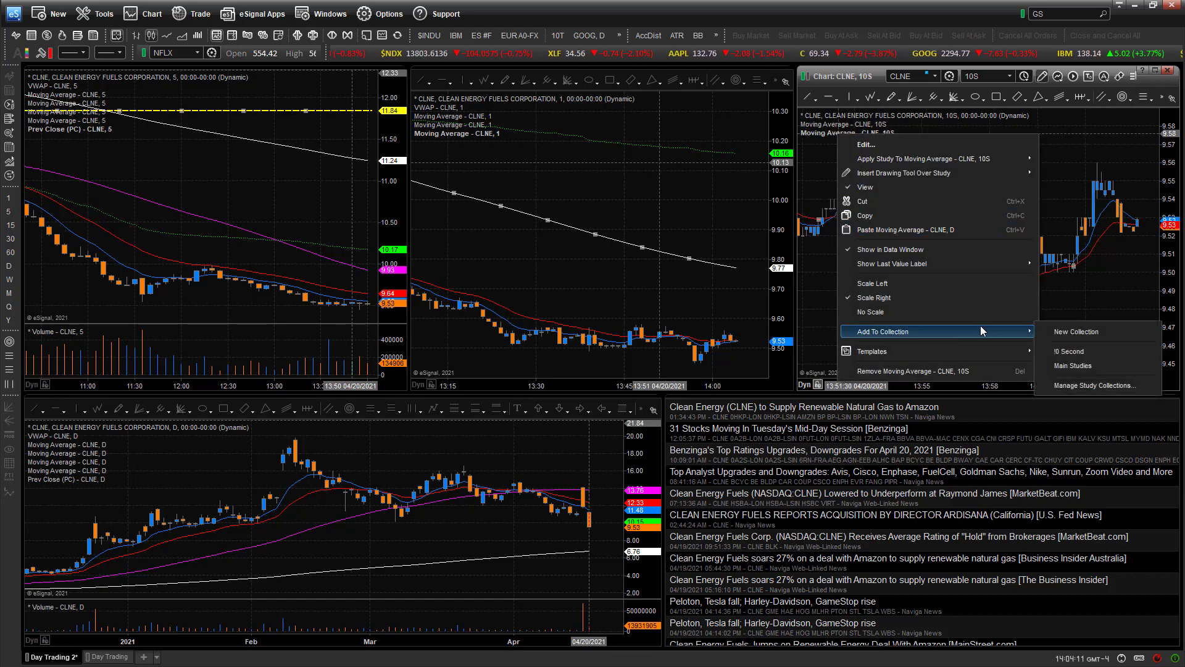
pyautogui.click(1062, 346)
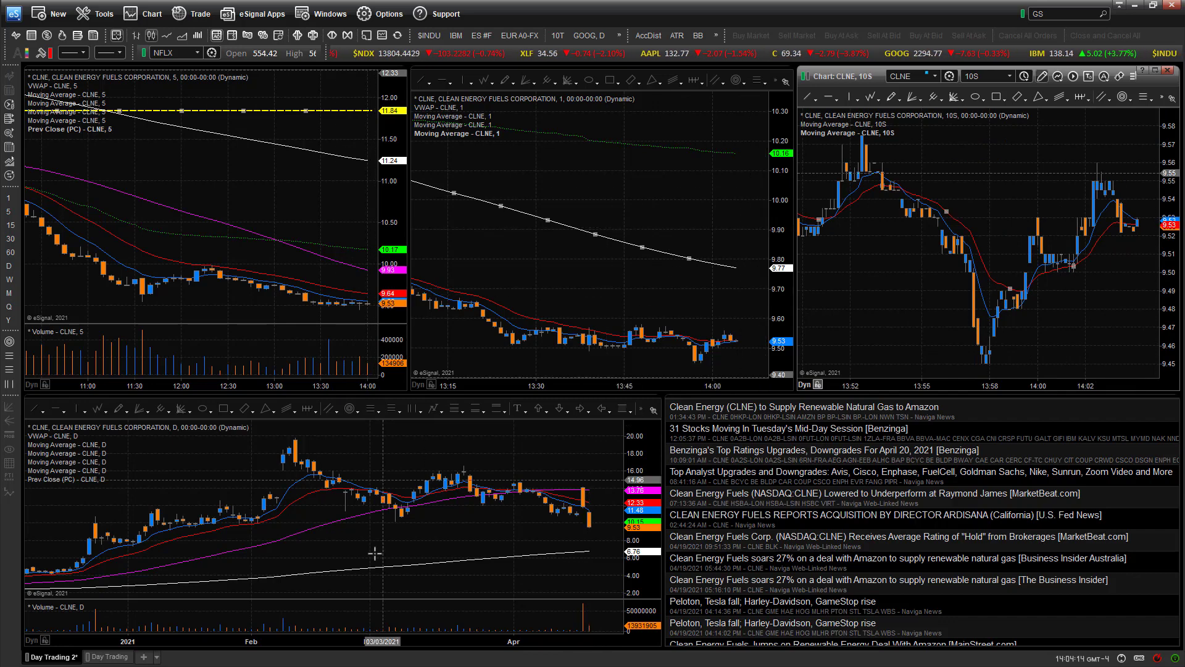
# - Review the saved study collections in the collection manager from the daily CLNE chart, selecting 10 Second, and close the manager
pyautogui.rightClick(446, 538)
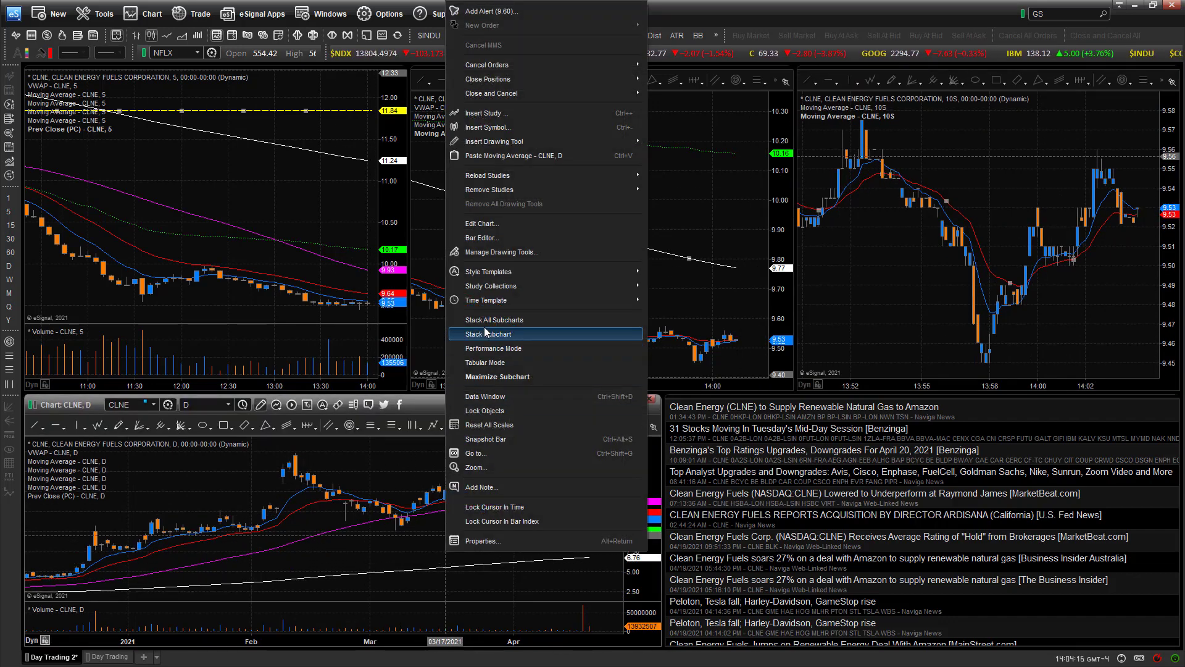
pyautogui.moveTo(488, 295)
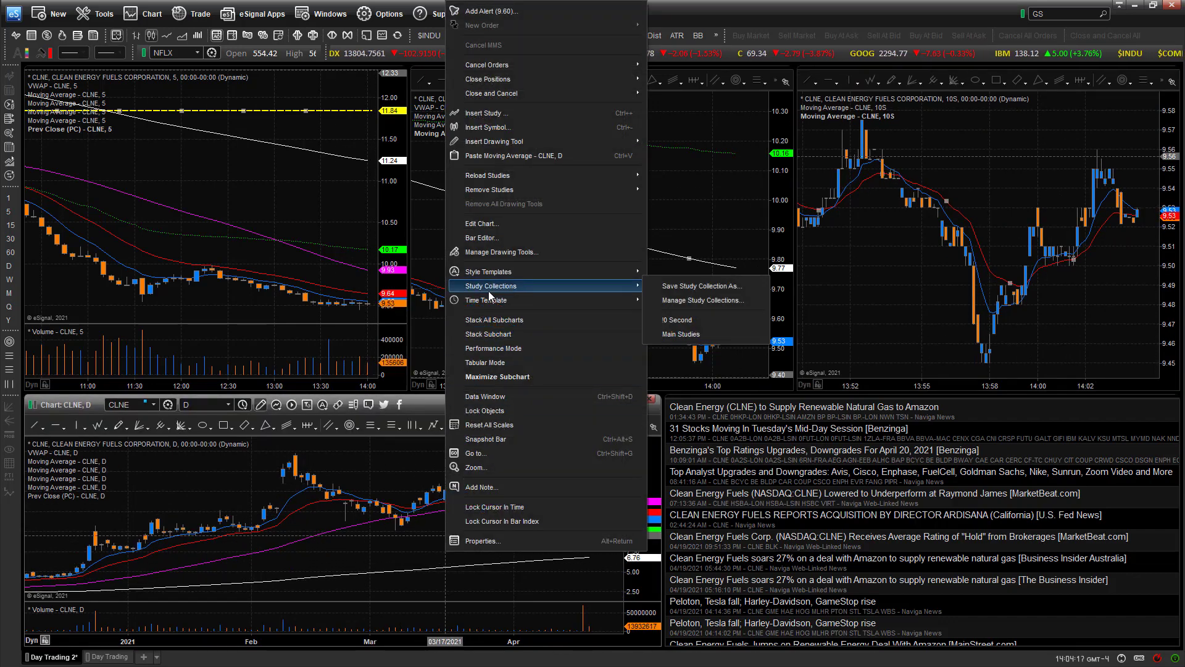
pyautogui.click(683, 300)
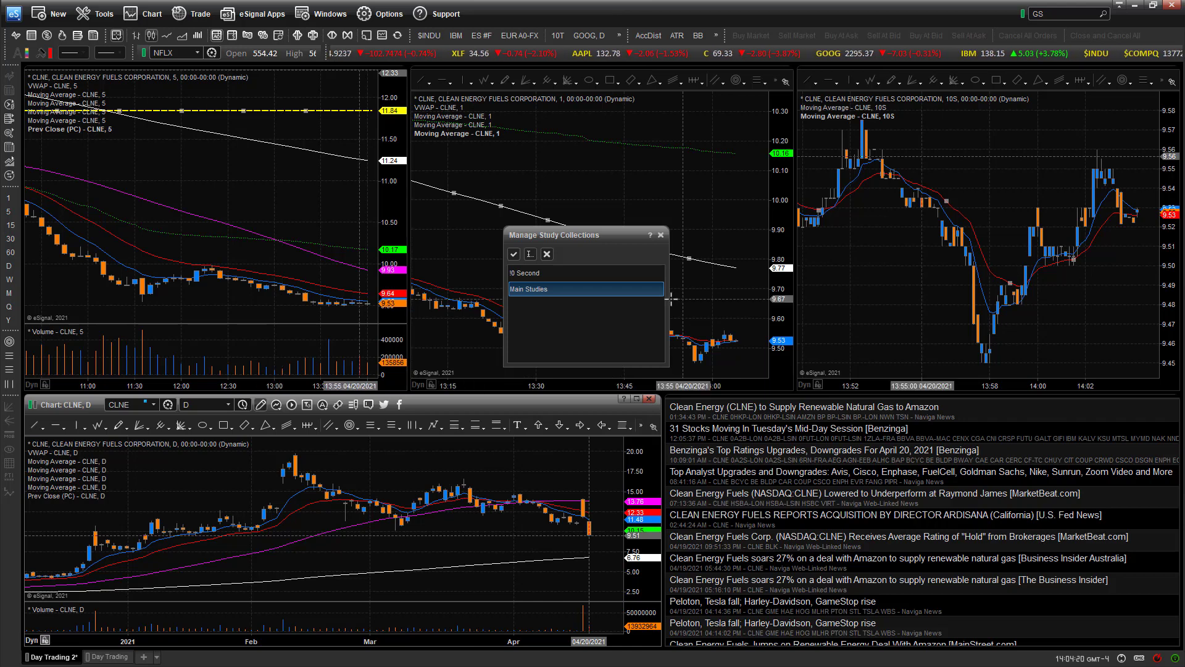
pyautogui.click(525, 274)
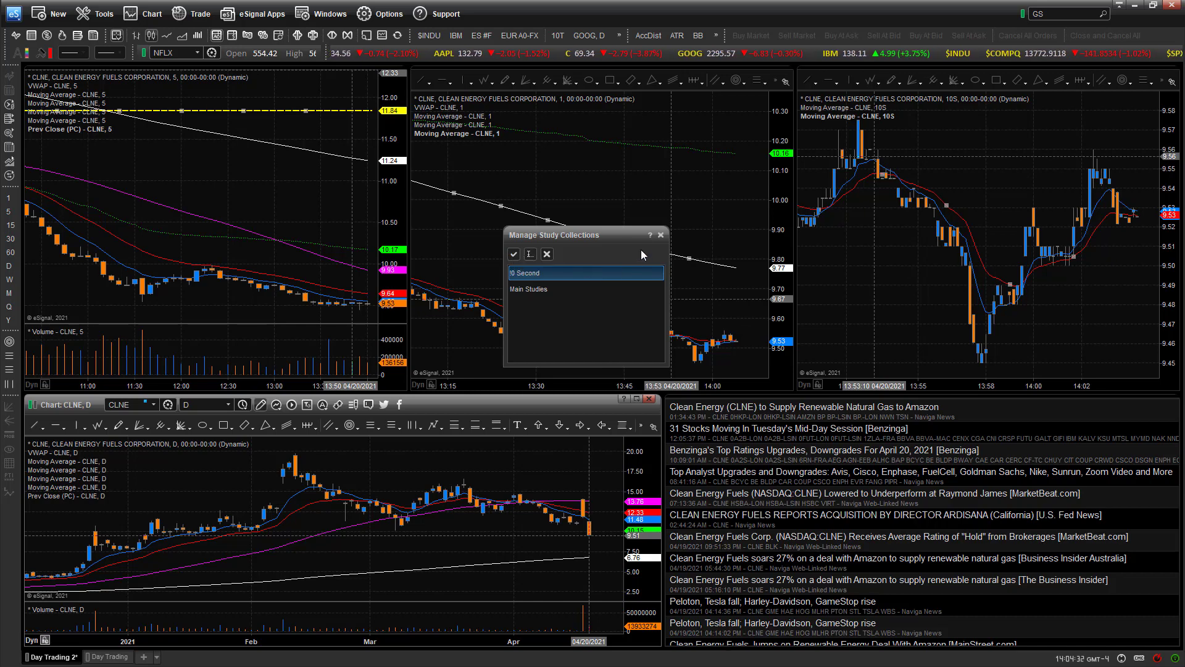
pyautogui.click(661, 235)
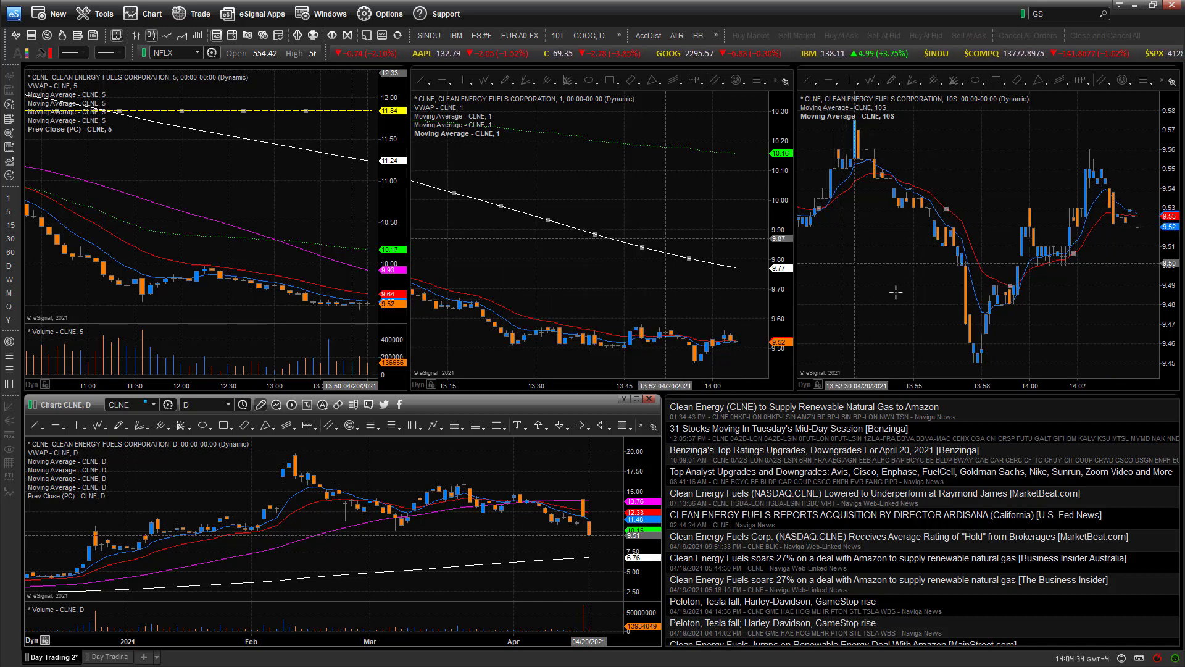